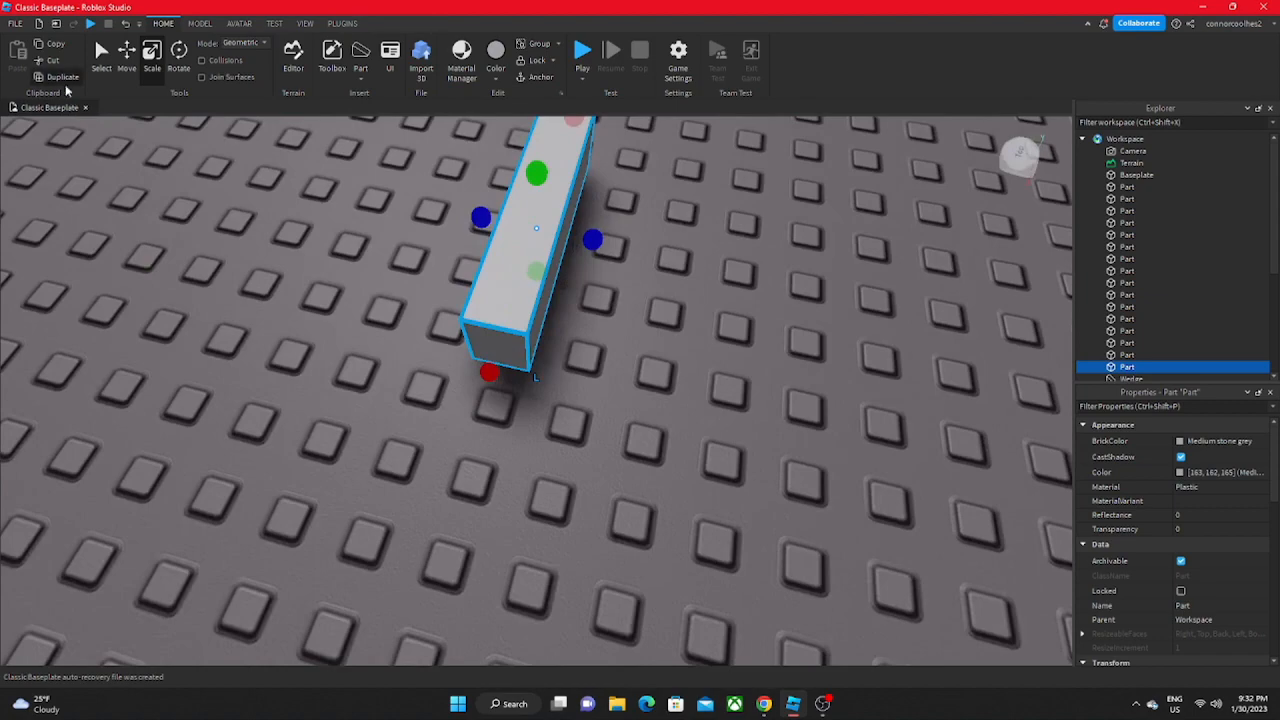
# Step: Duplicate the long bar, place the copy against its end and widen the copy into a broad slab
pyautogui.click(64, 80)
pyautogui.moveTo(505, 318); pyautogui.dragTo(537, 284)
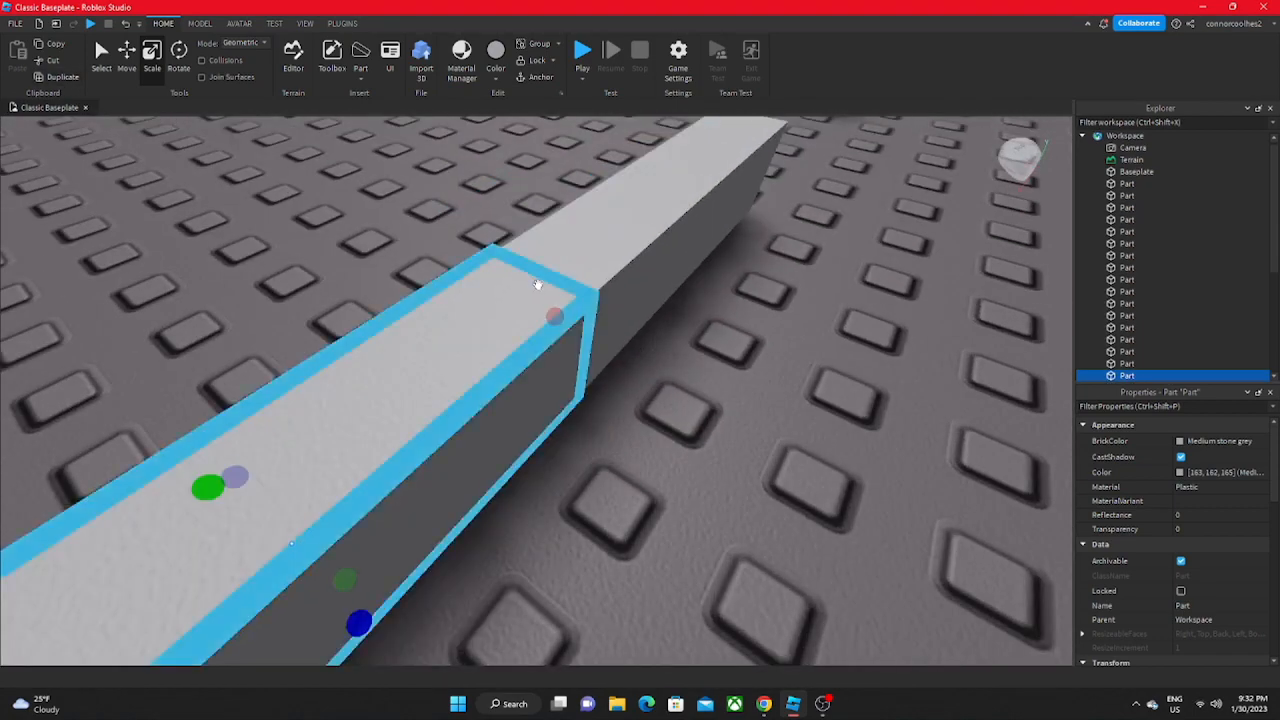
pyautogui.scroll(-5, 537, 284)
pyautogui.moveTo(537, 284); pyautogui.dragTo(427, 381, button='right')
pyautogui.moveTo(512, 396); pyautogui.dragTo(741, 388)
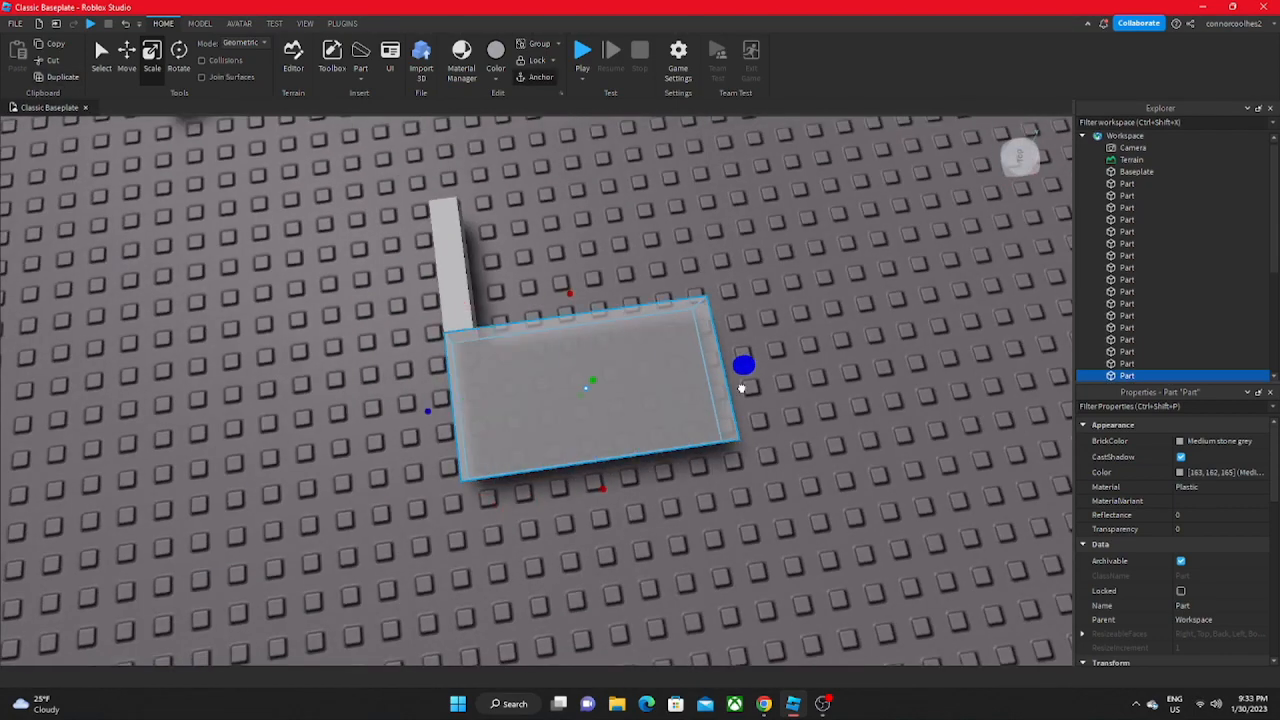
# Step: Rotate the slab to an angle with the bar and move it so their corners meet
pyautogui.moveTo(741, 388); pyautogui.dragTo(620, 400, button='right')
pyautogui.click(178, 56)
pyautogui.moveTo(479, 534); pyautogui.dragTo(511, 526)
pyautogui.click(127, 56)
pyautogui.moveTo(510, 471); pyautogui.dragTo(557, 440)
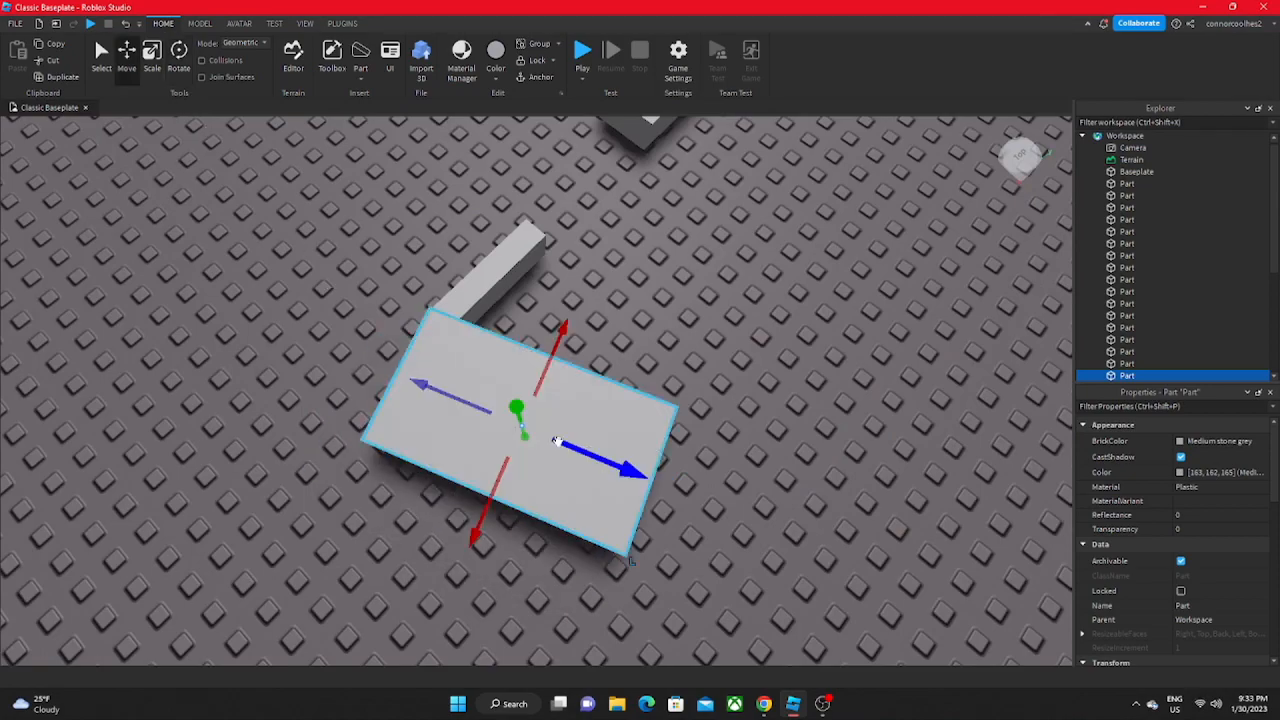
# Step: Examine the angled gap between the bar and the slab from several viewpoints
pyautogui.click(373, 368)
pyautogui.scroll(-6, 368, 354)
pyautogui.moveTo(373, 368); pyautogui.dragTo(369, 354, button='right')
pyautogui.scroll(6, 474, 465)
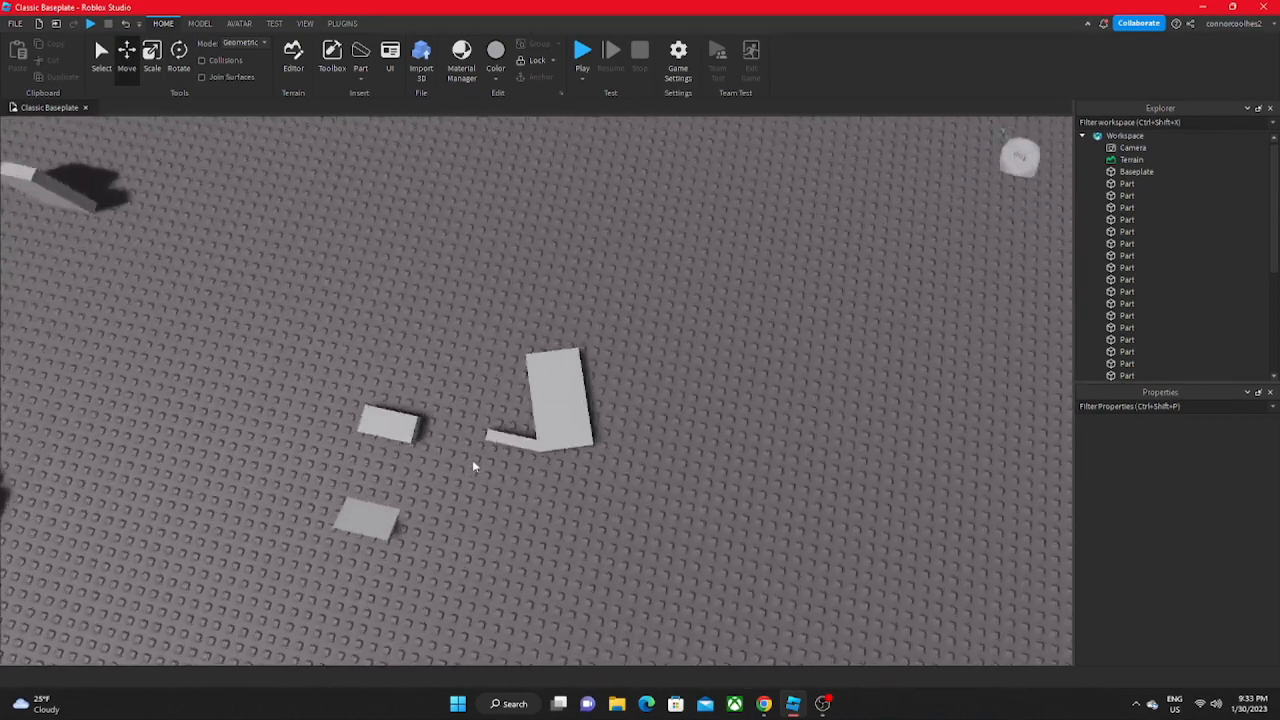
pyautogui.scroll(-6, 474, 465)
pyautogui.moveTo(474, 465); pyautogui.dragTo(476, 463, button='right')
pyautogui.scroll(2, 476, 463)
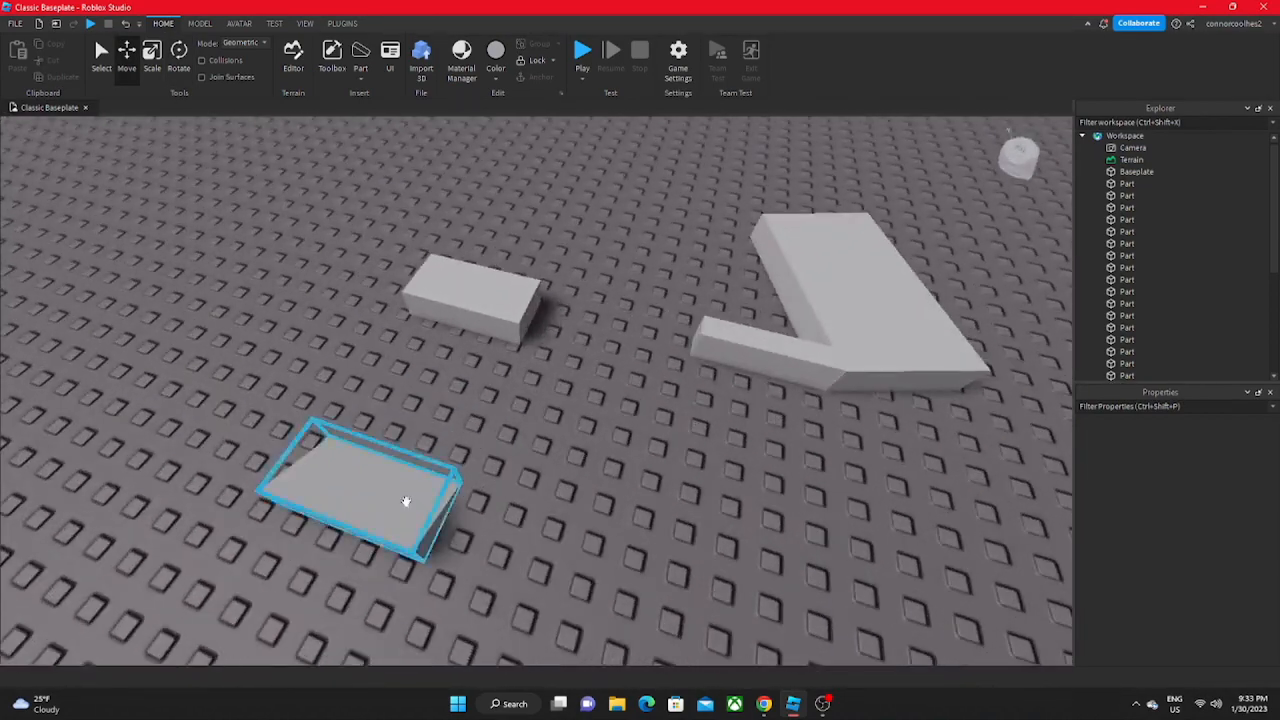
pyautogui.scroll(-6, 421, 531)
pyautogui.moveTo(421, 531); pyautogui.dragTo(426, 537, button='right')
pyautogui.scroll(8, 426, 537)
pyautogui.scroll(-3, 303, 186)
# Step: Fill the gap between the facing edges of the bar and slab with GapFill, using Default force direction and Best Guess thickness
pyautogui.click(201, 23)
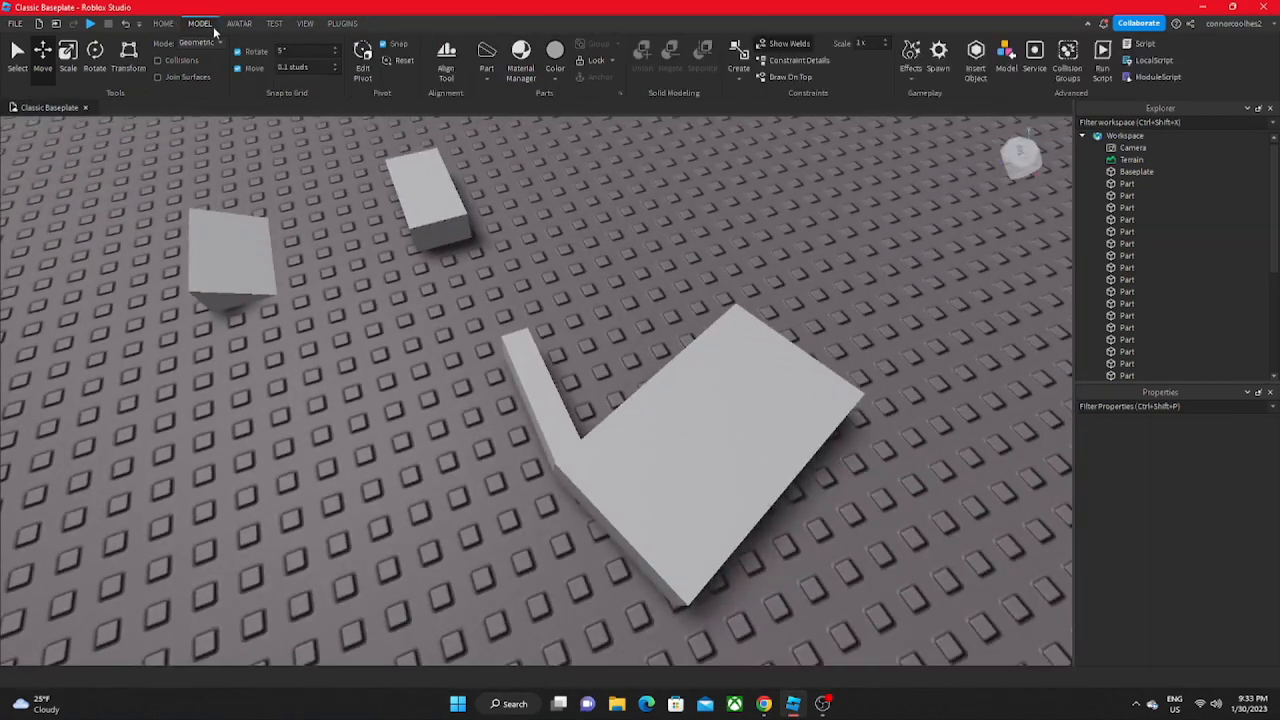
pyautogui.click(342, 23)
pyautogui.click(438, 52)
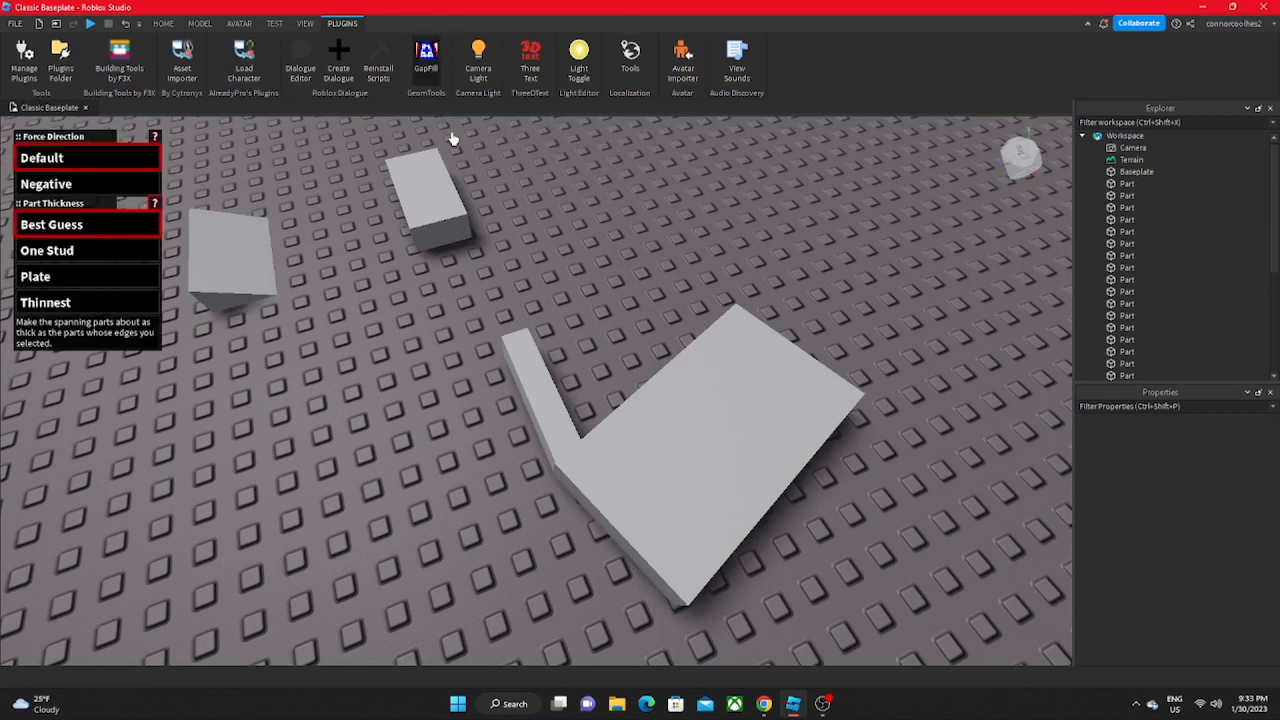
pyautogui.scroll(4, 557, 309)
pyautogui.moveTo(557, 309); pyautogui.dragTo(557, 320, button='right')
pyautogui.scroll(-4, 540, 325)
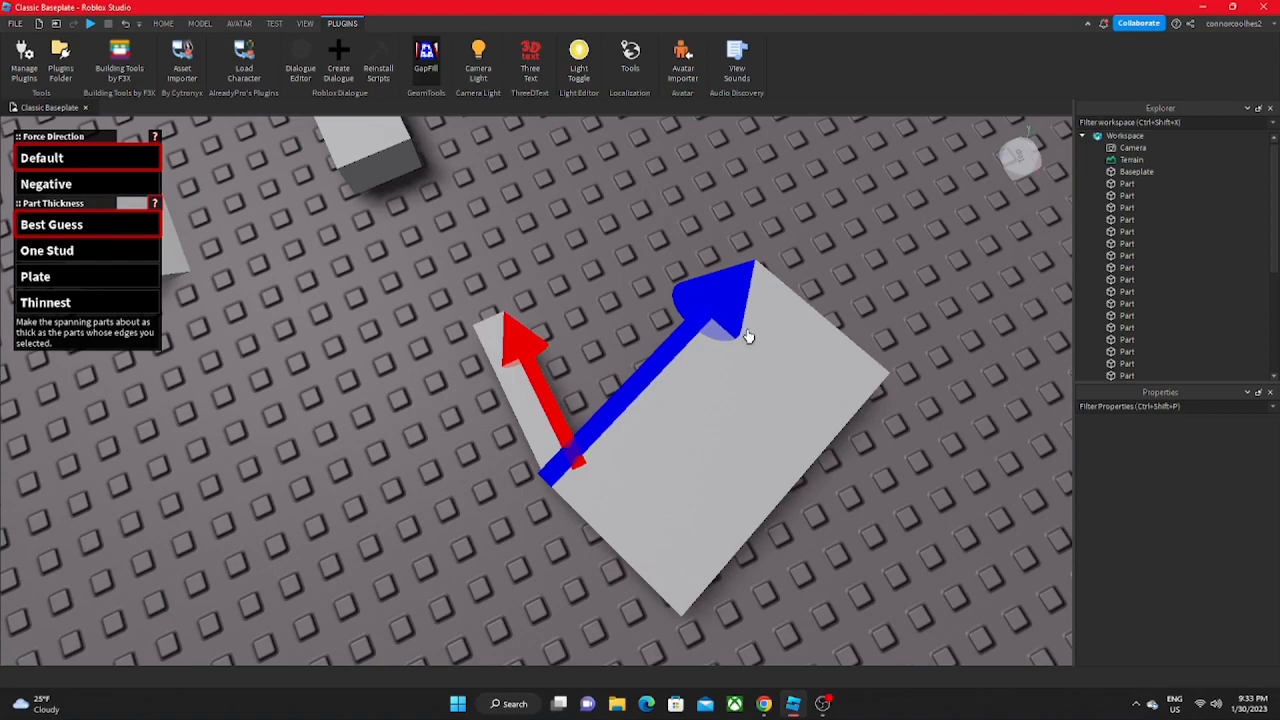
pyautogui.click(749, 337)
pyautogui.scroll(-5, 389, 391)
pyautogui.moveTo(392, 390); pyautogui.dragTo(389, 391, button='right')
pyautogui.scroll(5, 389, 391)
pyautogui.press('w')
pyautogui.scroll(-5, 389, 391)
pyautogui.click(427, 57)
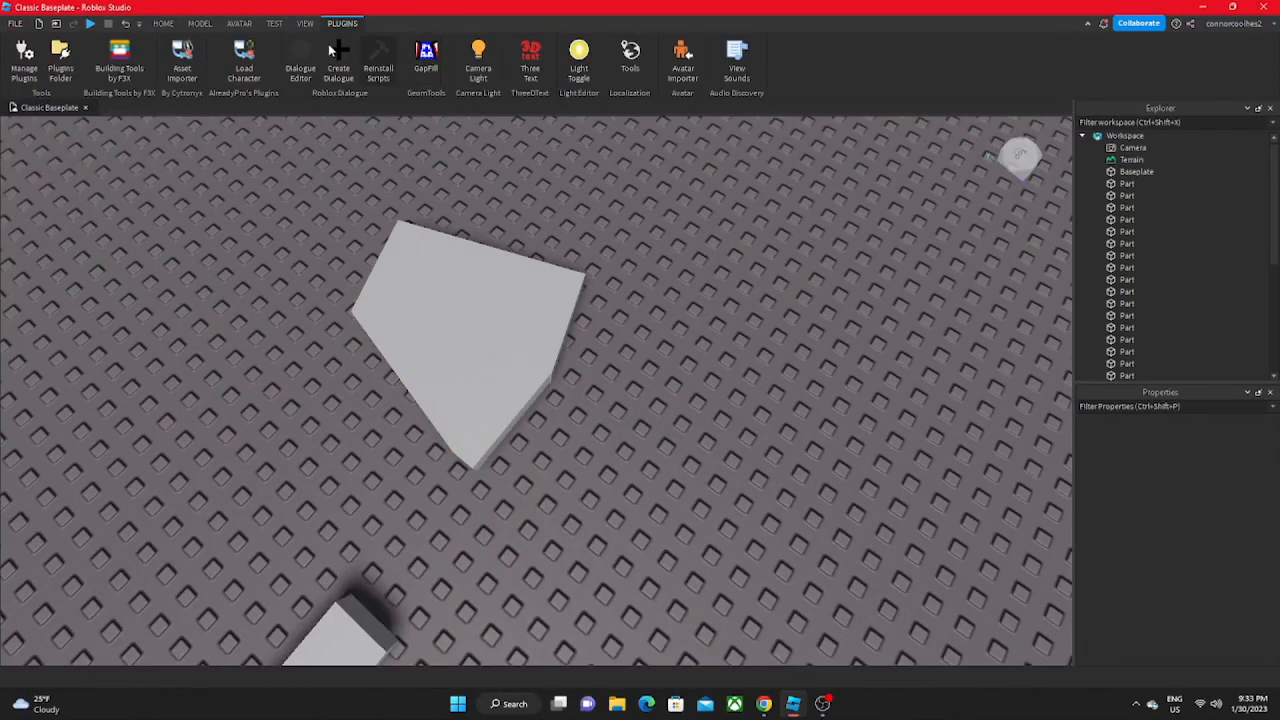
# Step: Select the whole filled shape and then its slab to examine which pieces it consists of
pyautogui.click(163, 23)
pyautogui.moveTo(268, 198); pyautogui.dragTo(312, 224)
pyautogui.click(719, 497)
pyautogui.moveTo(393, 385); pyautogui.dragTo(393, 385, button='right')
pyautogui.scroll(3, 393, 385)
pyautogui.scroll(3, 393, 390)
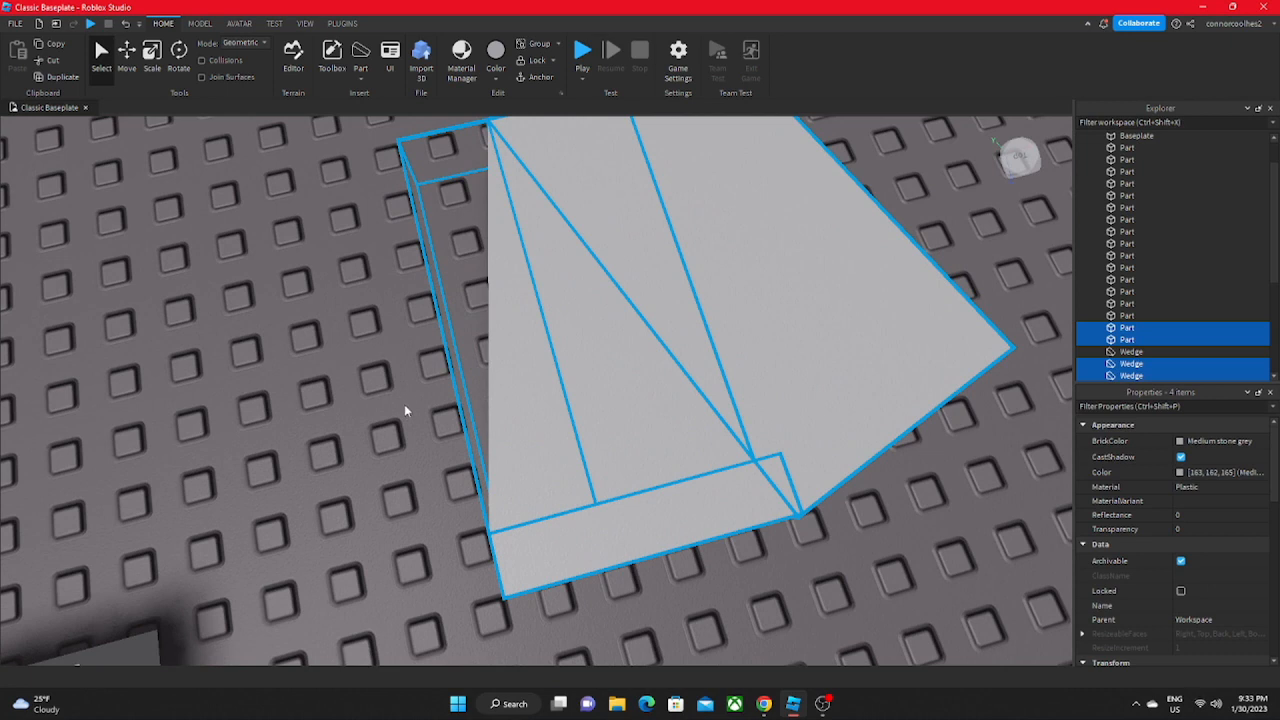
pyautogui.click(724, 376)
pyautogui.click(768, 343)
pyautogui.scroll(-5, 586, 466)
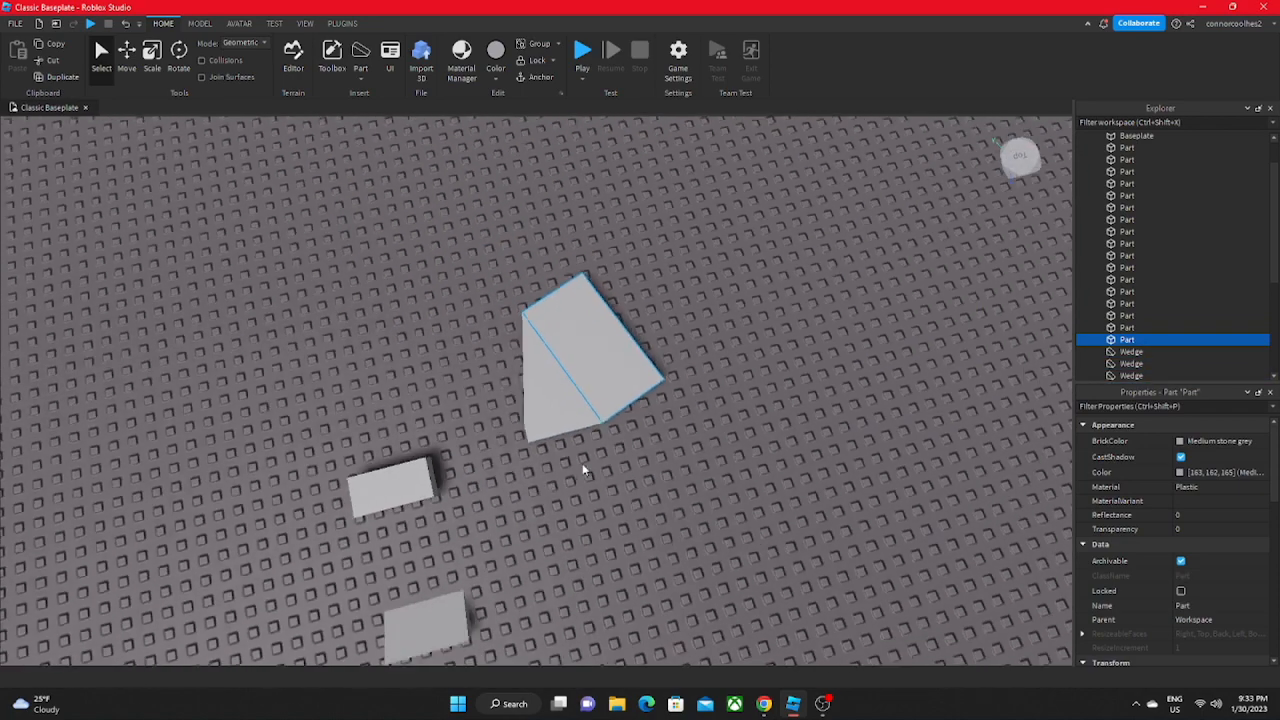
# Step: Select the two gap-filling wedges in turn and compare their Size properties
pyautogui.click(552, 420)
pyautogui.scroll(5, 552, 420)
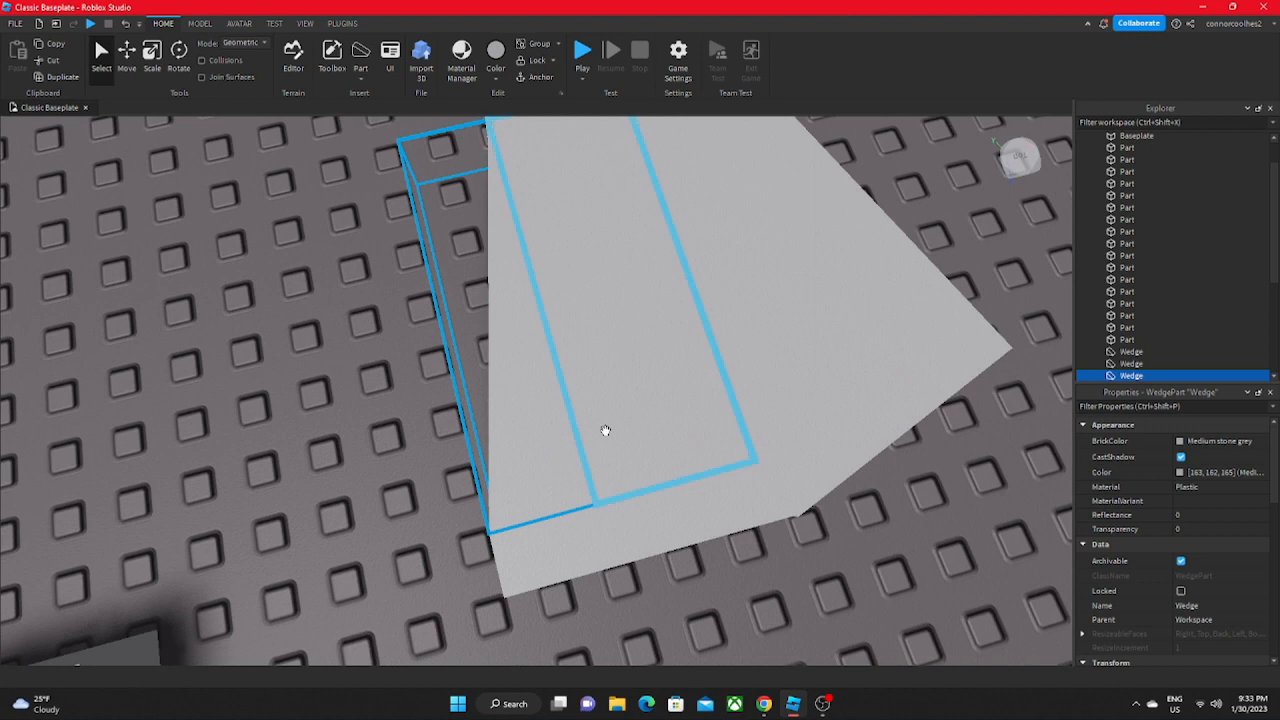
pyautogui.click(605, 430)
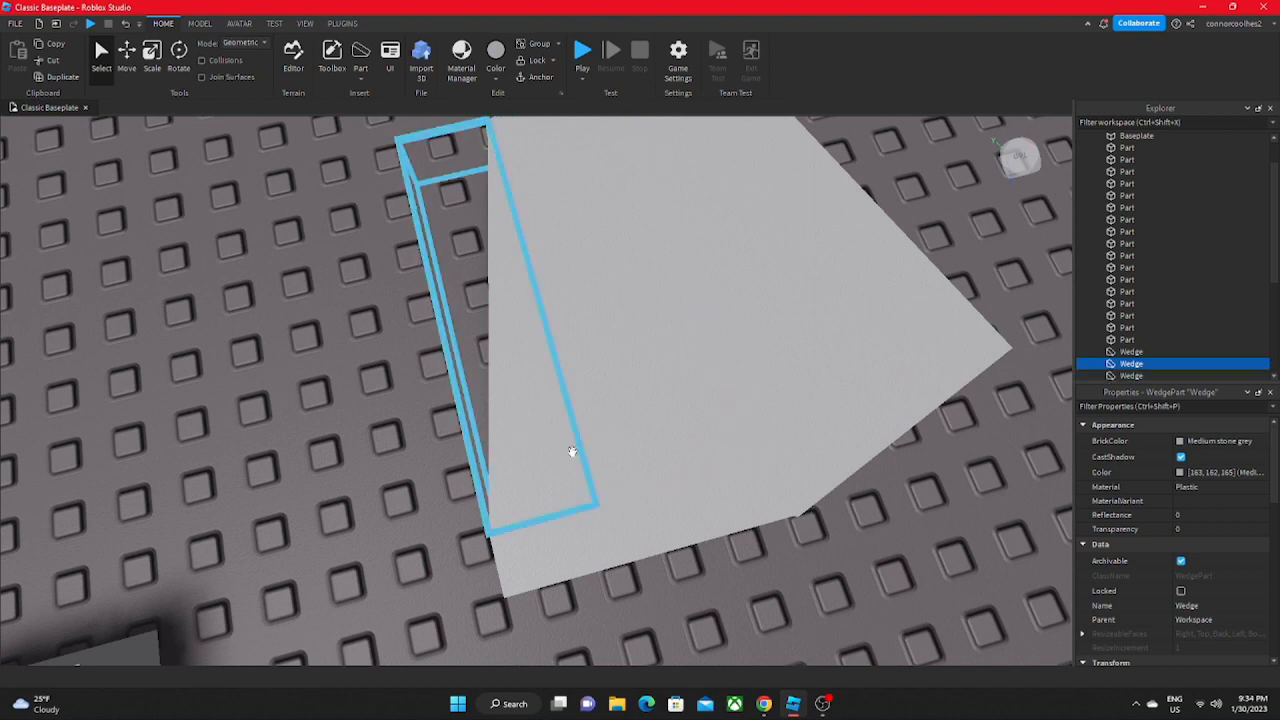
pyautogui.click(571, 449)
pyautogui.scroll(-3, 1140, 506)
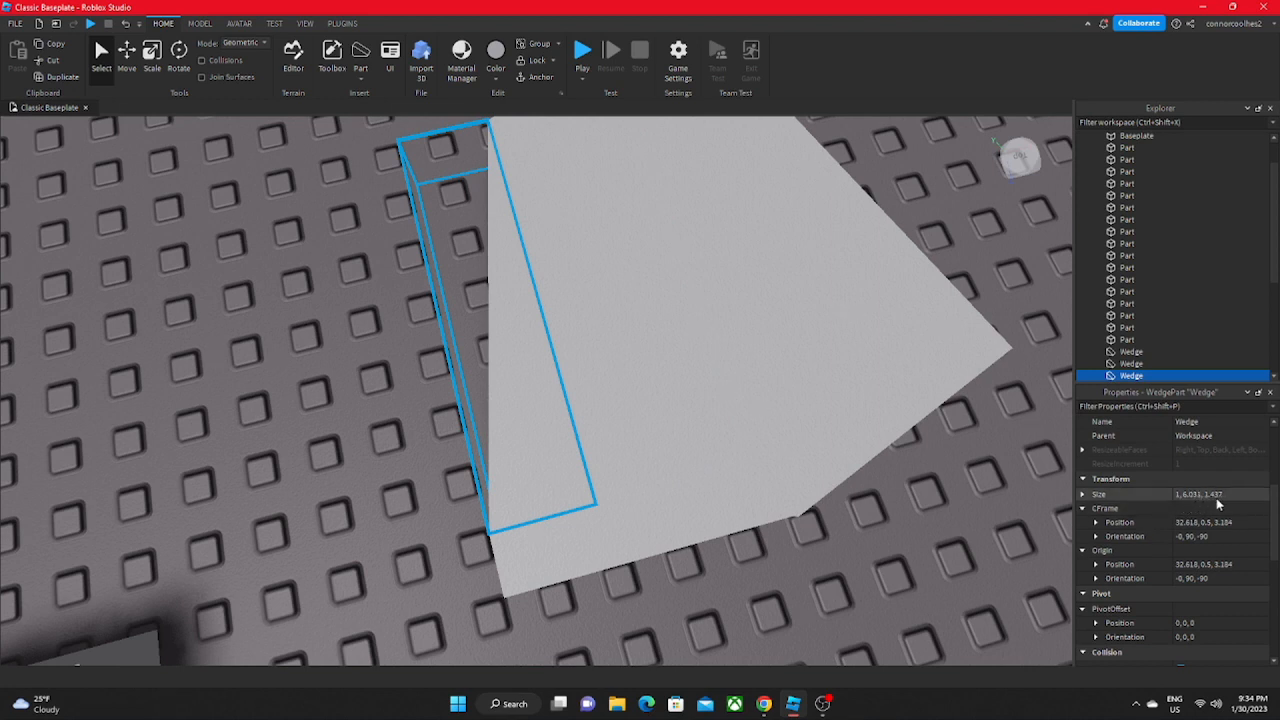
pyautogui.click(580, 300)
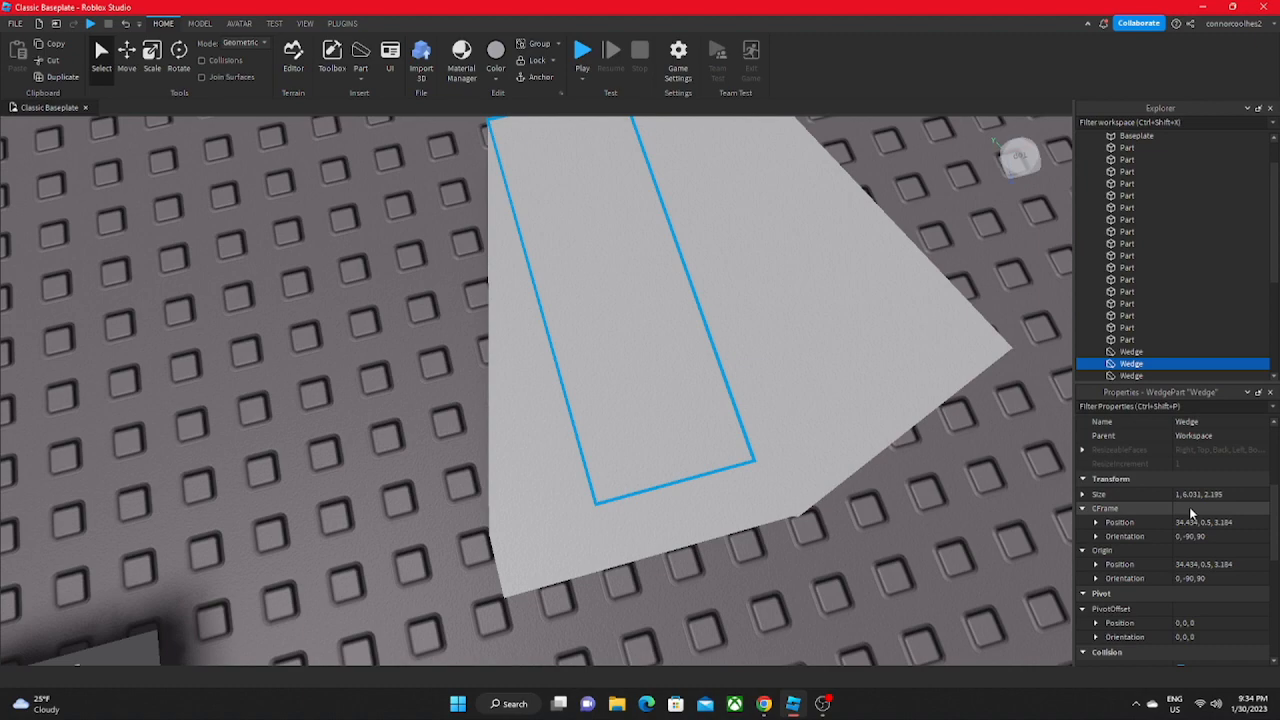
pyautogui.scroll(-6, 507, 395)
pyautogui.click(384, 306)
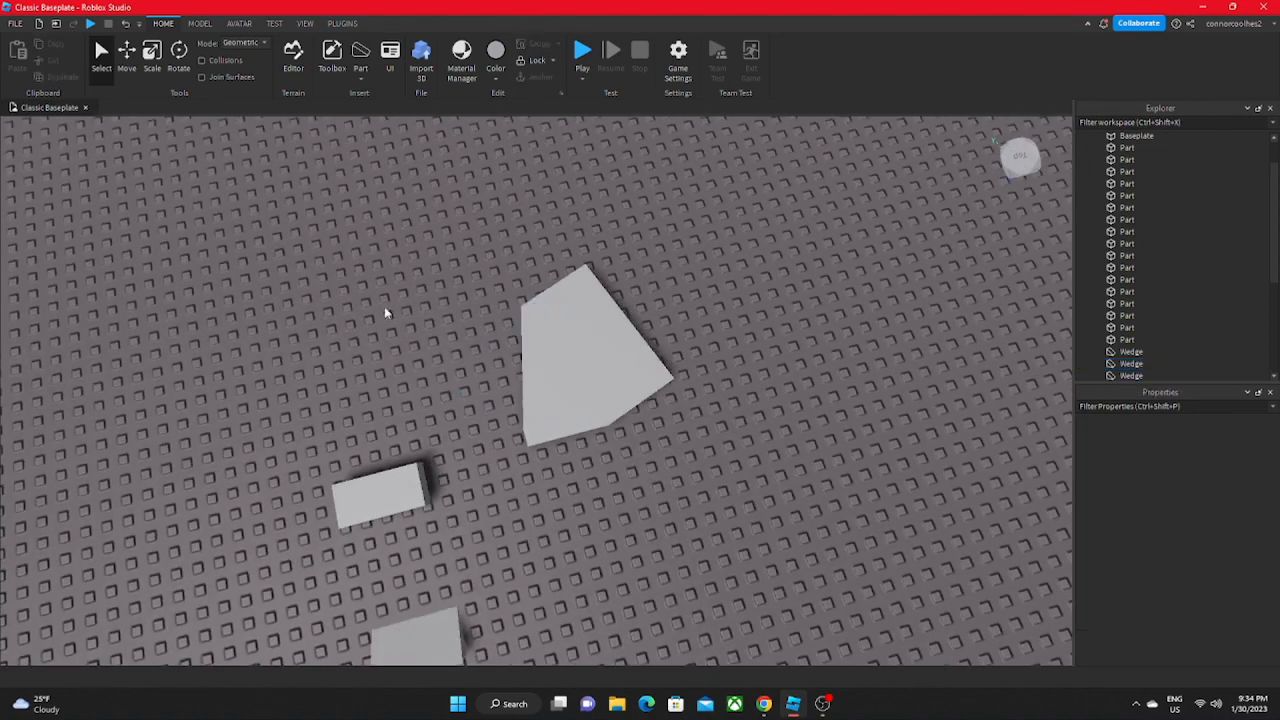
# Step: Look over the ring of panels, the square frame and the two corner-joined upright blocks on the baseplate
pyautogui.moveTo(384, 306); pyautogui.dragTo(275, 265, button='right')
pyautogui.scroll(-3, 280, 265)
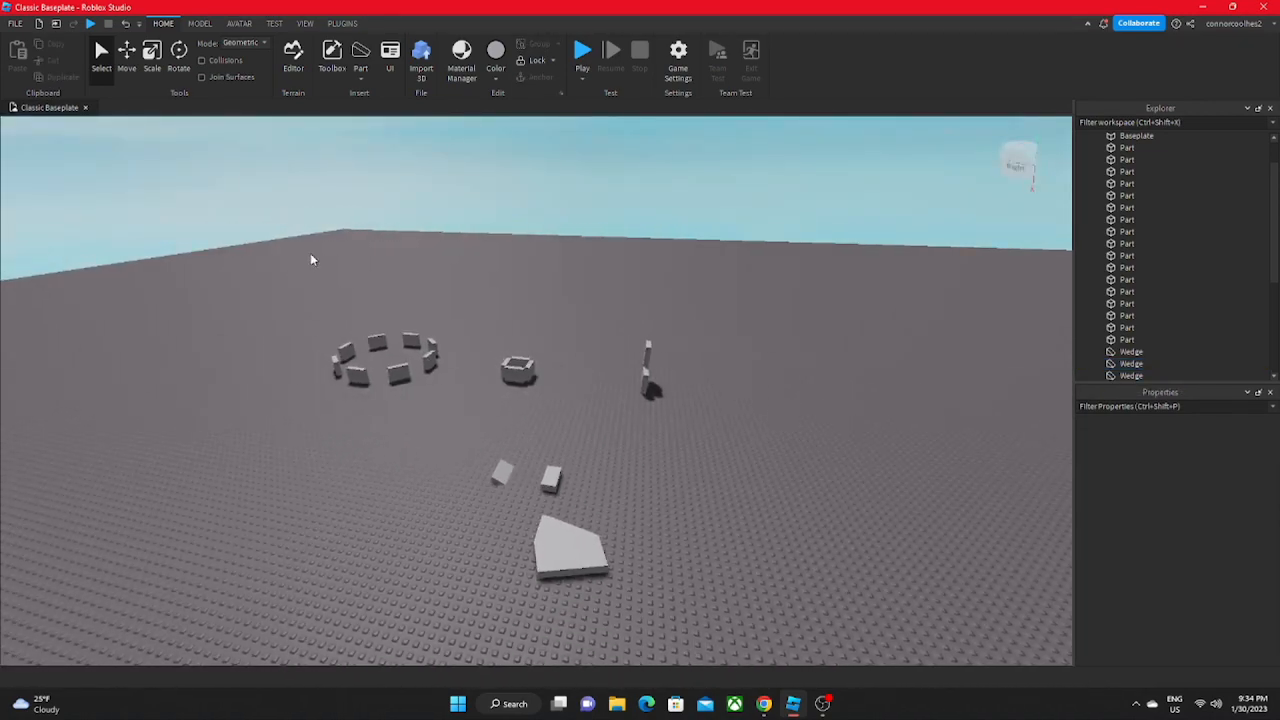
pyautogui.press('w')
pyautogui.press('a')
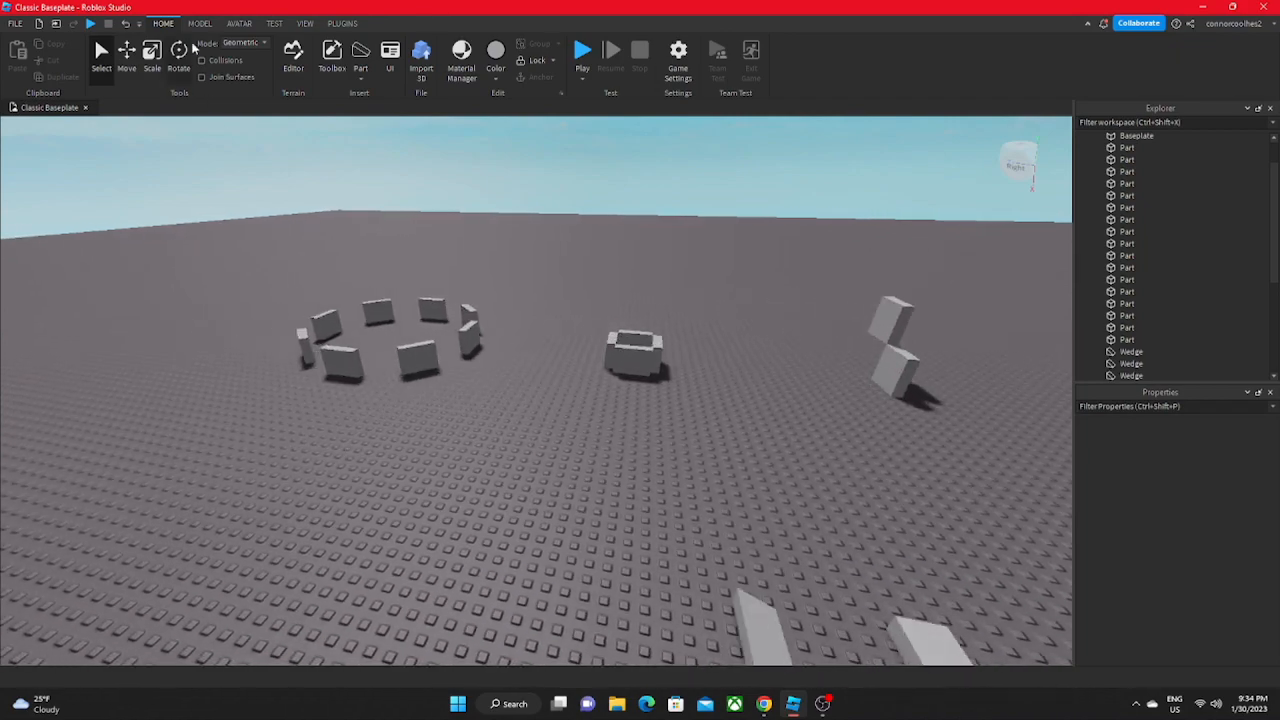
pyautogui.click(199, 24)
pyautogui.press('w')
pyautogui.moveTo(427, 279); pyautogui.dragTo(422, 273, button='right')
pyautogui.press('s')
pyautogui.press('w')
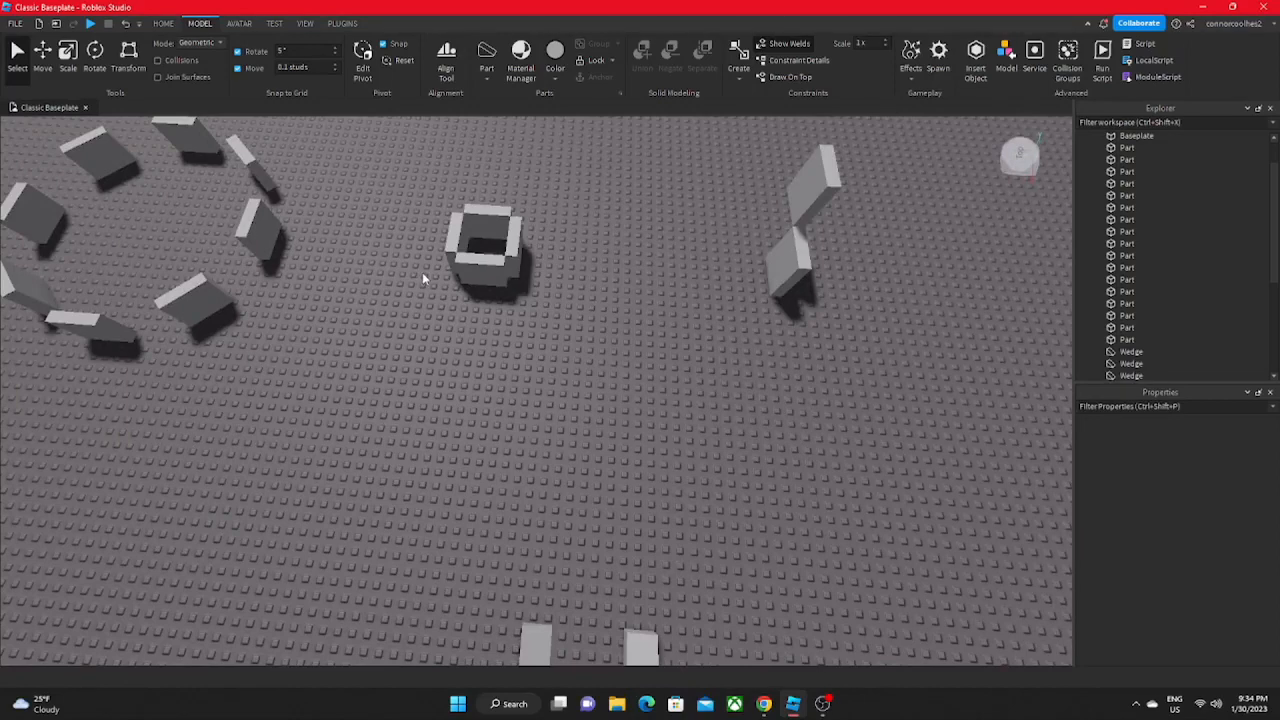
# Step: Move the loose wedge onto the top of the lower of the two corner-joined upright blocks
pyautogui.press('w')
pyautogui.click(437, 468)
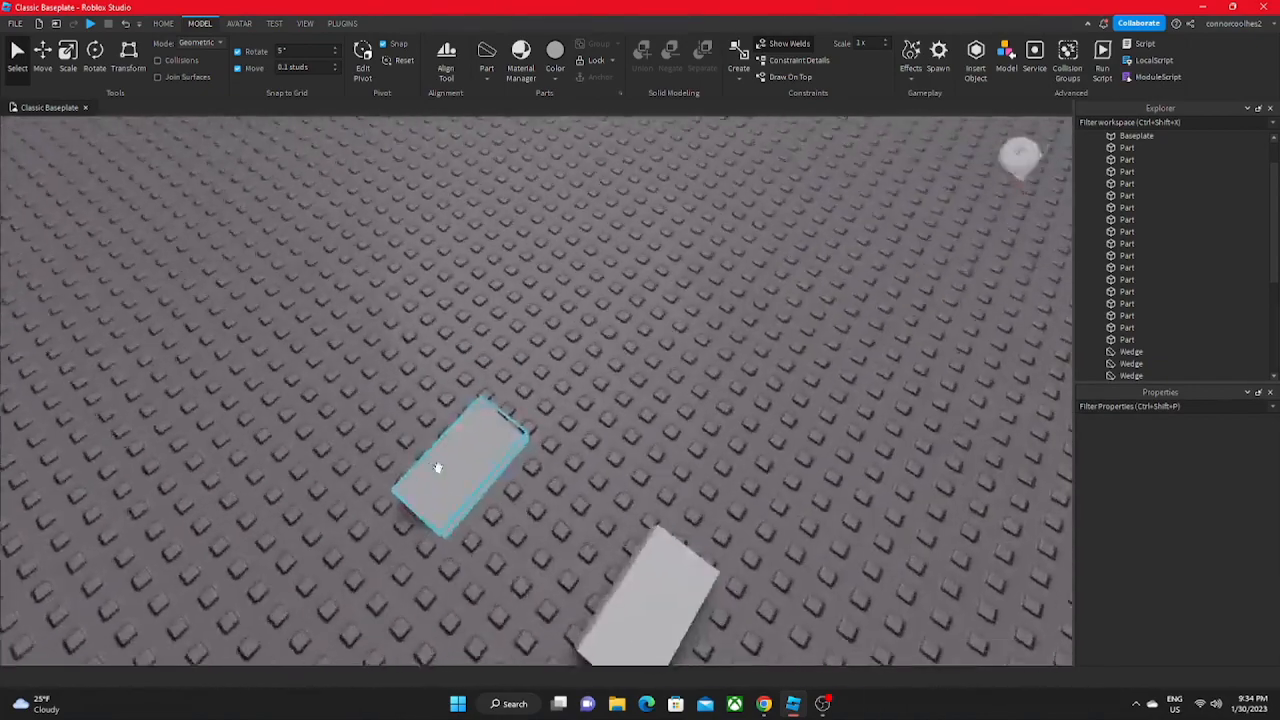
pyautogui.click(436, 467)
pyautogui.click(161, 23)
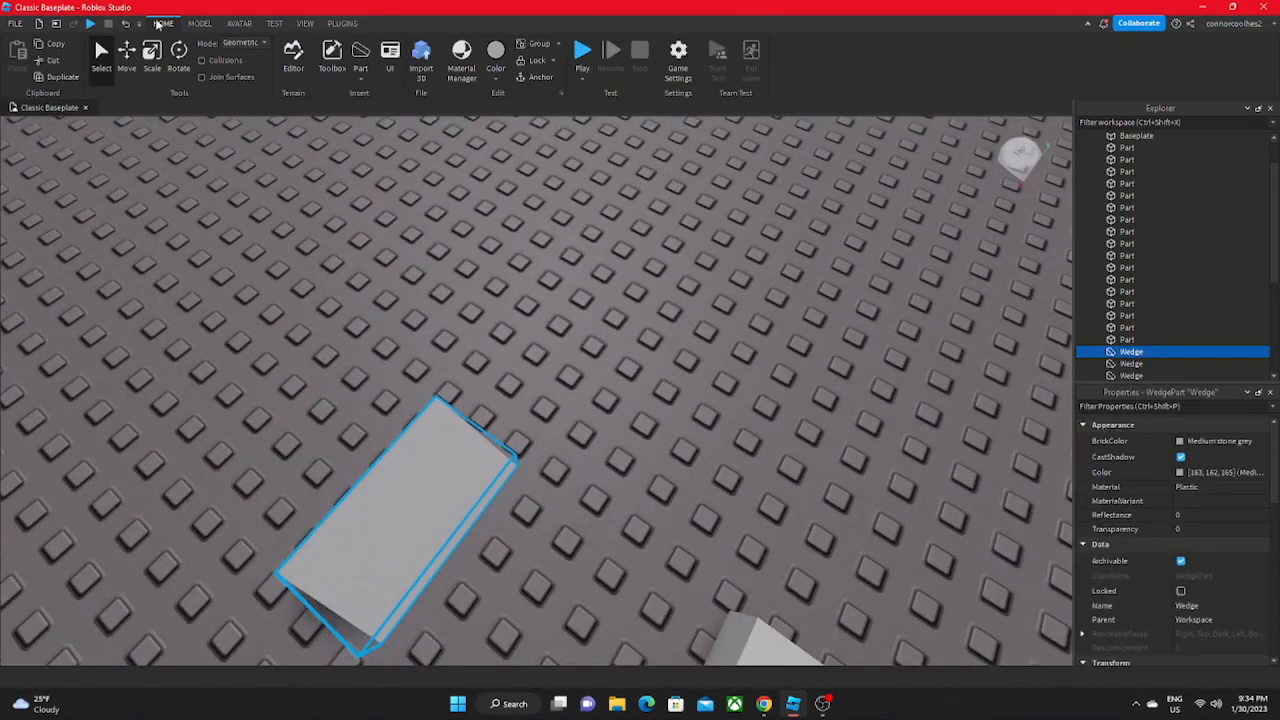
pyautogui.moveTo(434, 480); pyautogui.dragTo(564, 430)
pyautogui.moveTo(564, 430); pyautogui.dragTo(564, 430, button='right')
pyautogui.moveTo(564, 430); pyautogui.dragTo(564, 430)
pyautogui.moveTo(564, 430); pyautogui.dragTo(564, 430, button='right')
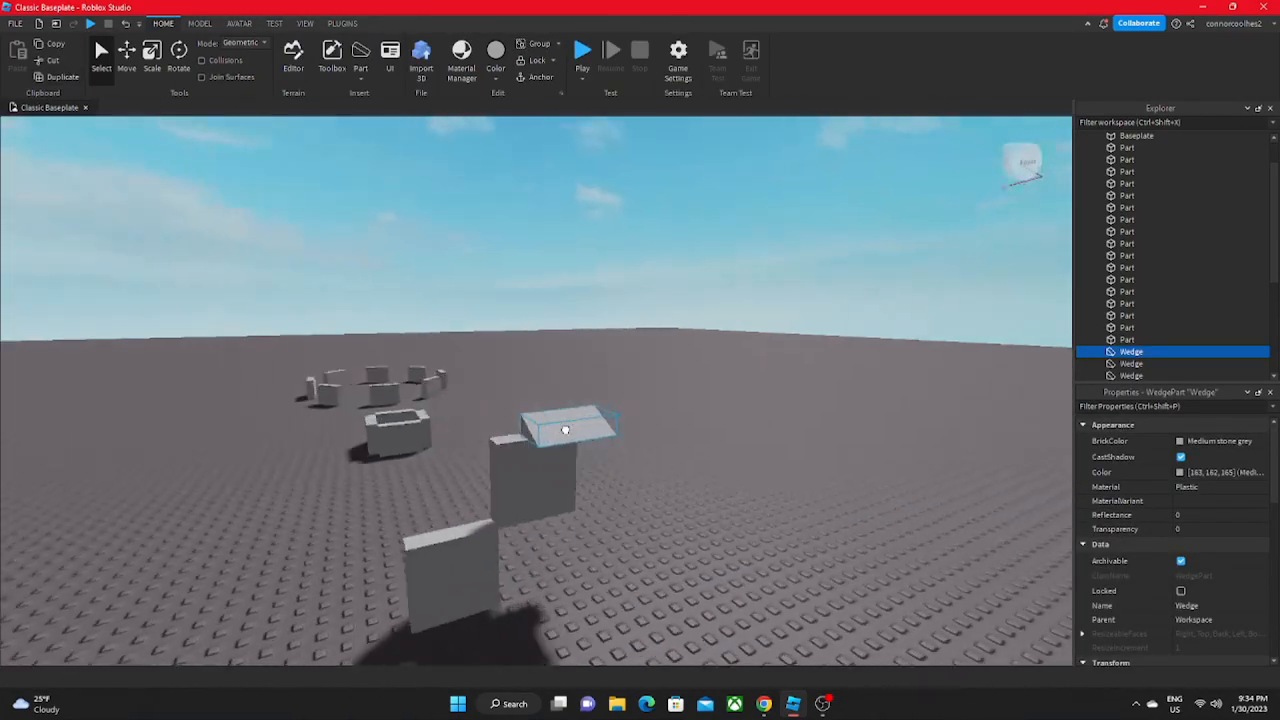
pyautogui.moveTo(564, 430); pyautogui.dragTo(565, 430)
pyautogui.moveTo(564, 430); pyautogui.dragTo(565, 430, button='right')
pyautogui.scroll(-4, 331, 452)
pyautogui.moveTo(565, 430); pyautogui.dragTo(334, 454)
pyautogui.moveTo(332, 453); pyautogui.dragTo(334, 454, button='right')
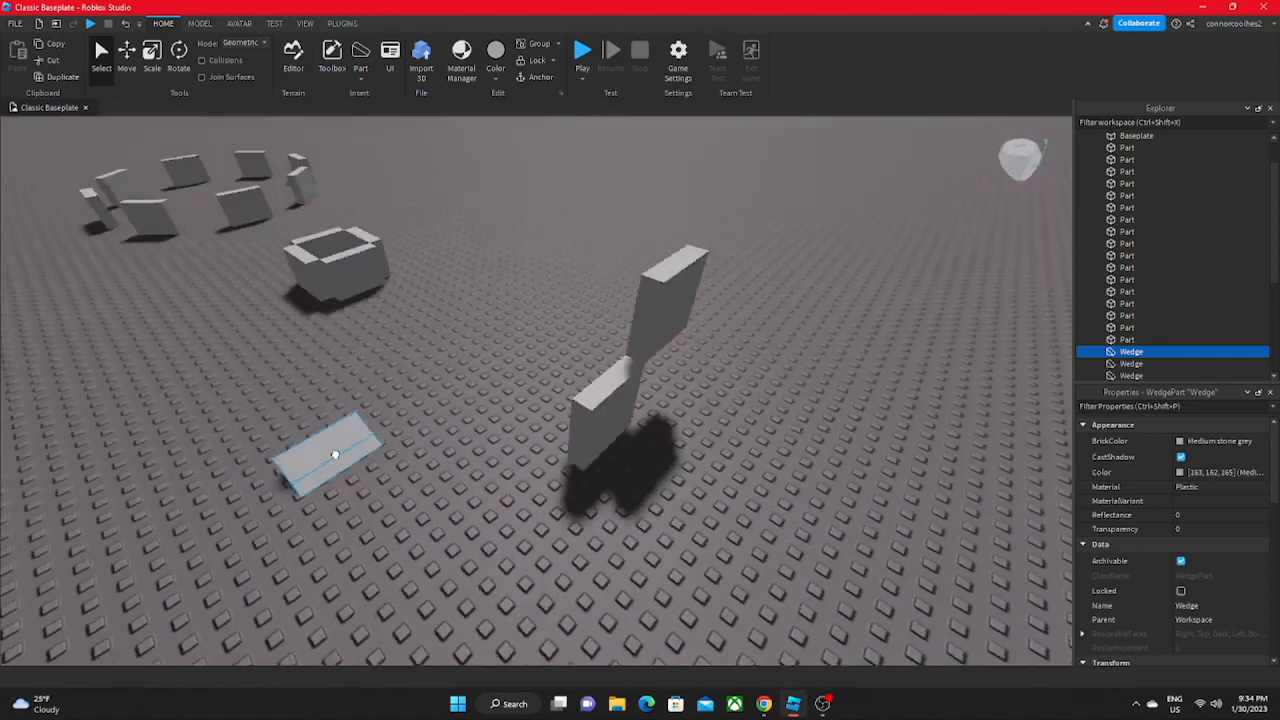
pyautogui.moveTo(334, 454); pyautogui.dragTo(334, 455)
pyautogui.moveTo(334, 454); pyautogui.dragTo(334, 455, button='right')
pyautogui.moveTo(334, 455); pyautogui.dragTo(331, 451)
pyautogui.moveTo(334, 455); pyautogui.dragTo(331, 451, button='right')
pyautogui.scroll(4, 331, 451)
pyautogui.moveTo(331, 451); pyautogui.dragTo(608, 399)
pyautogui.scroll(-3, 610, 401)
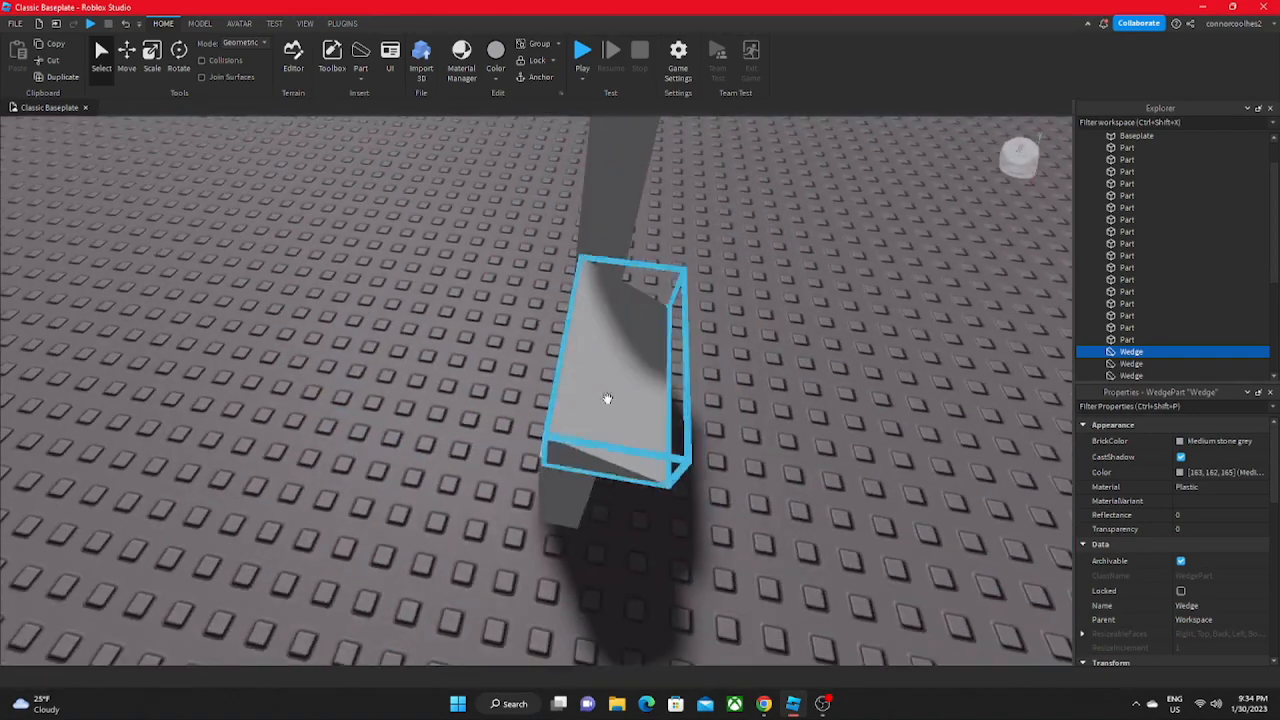
pyautogui.scroll(3, 554, 456)
pyautogui.moveTo(534, 467); pyautogui.dragTo(528, 457)
pyautogui.moveTo(528, 457); pyautogui.dragTo(530, 460, button='right')
pyautogui.scroll(-3, 578, 590)
pyautogui.moveTo(607, 404); pyautogui.dragTo(603, 406, button='right')
pyautogui.press('a')
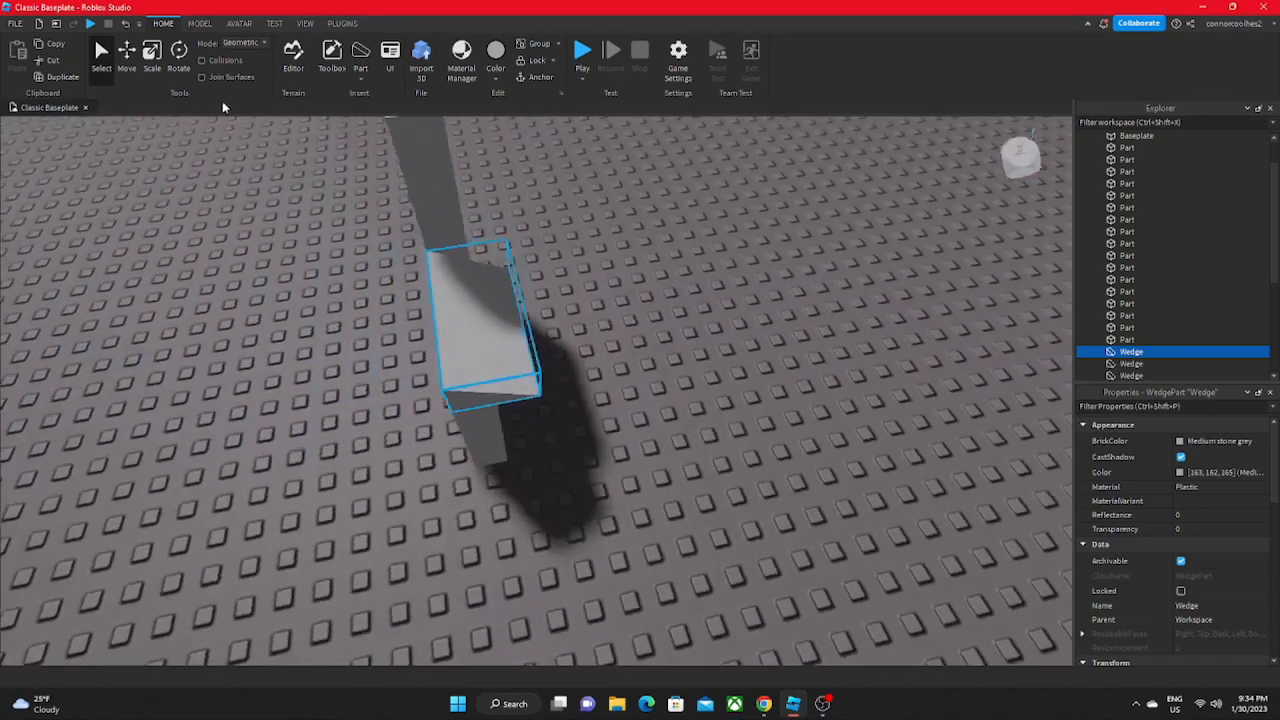
# Step: Rotate the wedge on the lower block and align its corner with the block's top corner
pyautogui.click(152, 57)
pyautogui.click(178, 57)
pyautogui.moveTo(456, 375); pyautogui.dragTo(392, 279)
pyautogui.moveTo(392, 279); pyautogui.dragTo(391, 278, button='right')
pyautogui.press('w')
pyautogui.scroll(-4, 391, 278)
pyautogui.scroll(4, 560, 486)
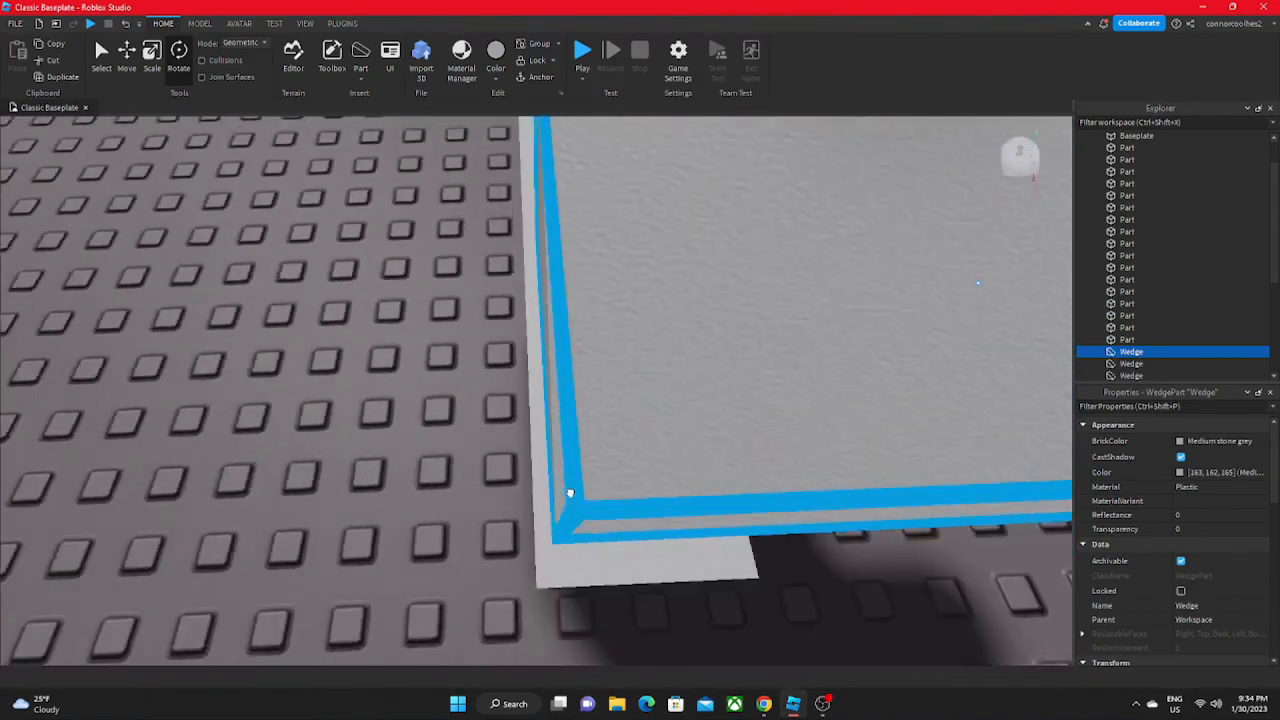
pyautogui.moveTo(591, 518); pyautogui.dragTo(591, 519, button='right')
pyautogui.moveTo(591, 518); pyautogui.dragTo(554, 526)
pyautogui.scroll(-4, 554, 526)
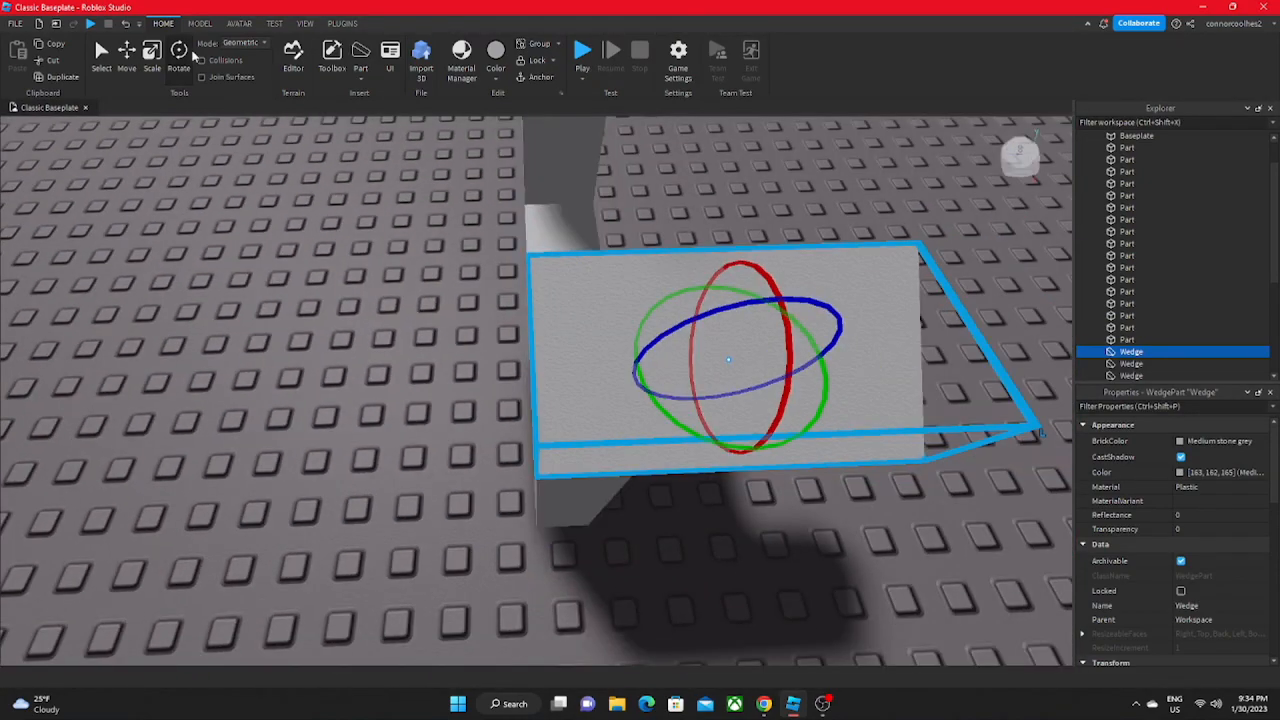
# Step: Scale the wedge to the lower block's width and thickness and extend its height to the top of the upper block
pyautogui.click(154, 62)
pyautogui.moveTo(953, 338); pyautogui.dragTo(846, 369, button='right')
pyautogui.moveTo(540, 446); pyautogui.dragTo(433, 450)
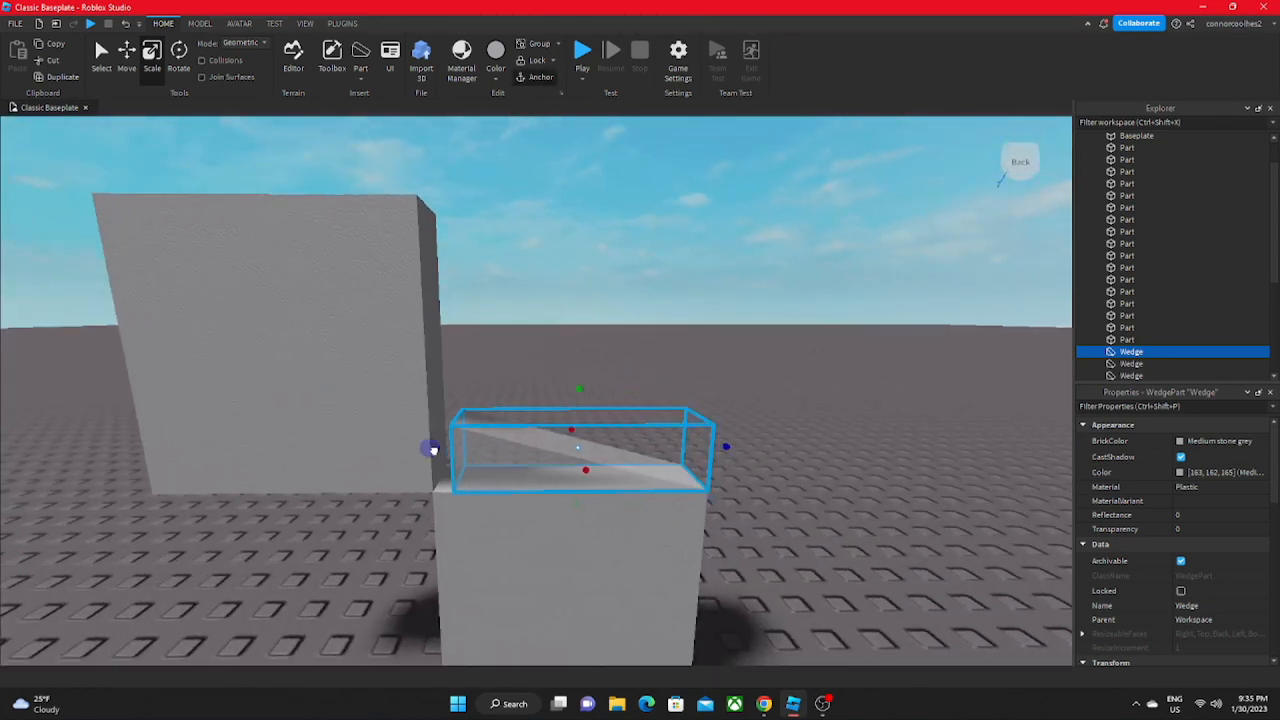
pyautogui.moveTo(569, 388); pyautogui.dragTo(478, 158)
pyautogui.click(478, 158)
pyautogui.scroll(-5, 474, 170)
pyautogui.scroll(5, 451, 234)
pyautogui.click(491, 217)
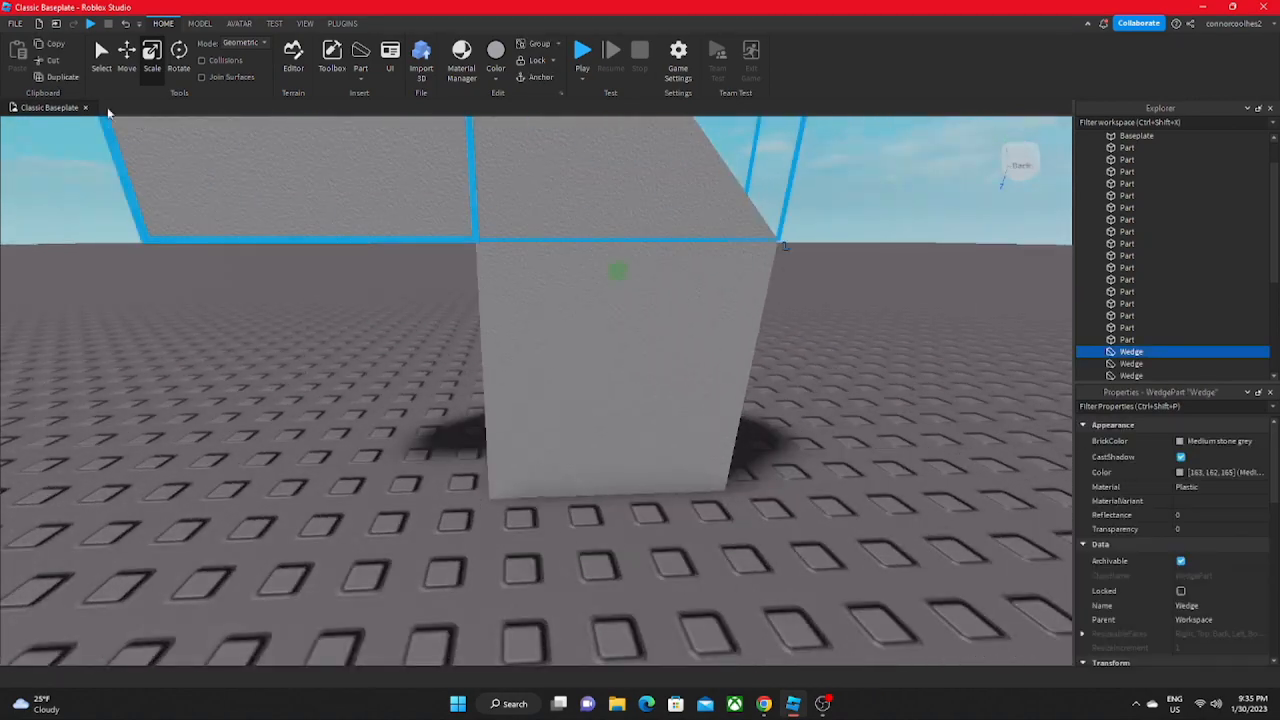
# Step: Duplicate the wedge and rotate the copy so it fills the opposite corner beneath the upper block
pyautogui.click(60, 79)
pyautogui.moveTo(557, 354); pyautogui.dragTo(428, 323, button='right')
pyautogui.click(179, 55)
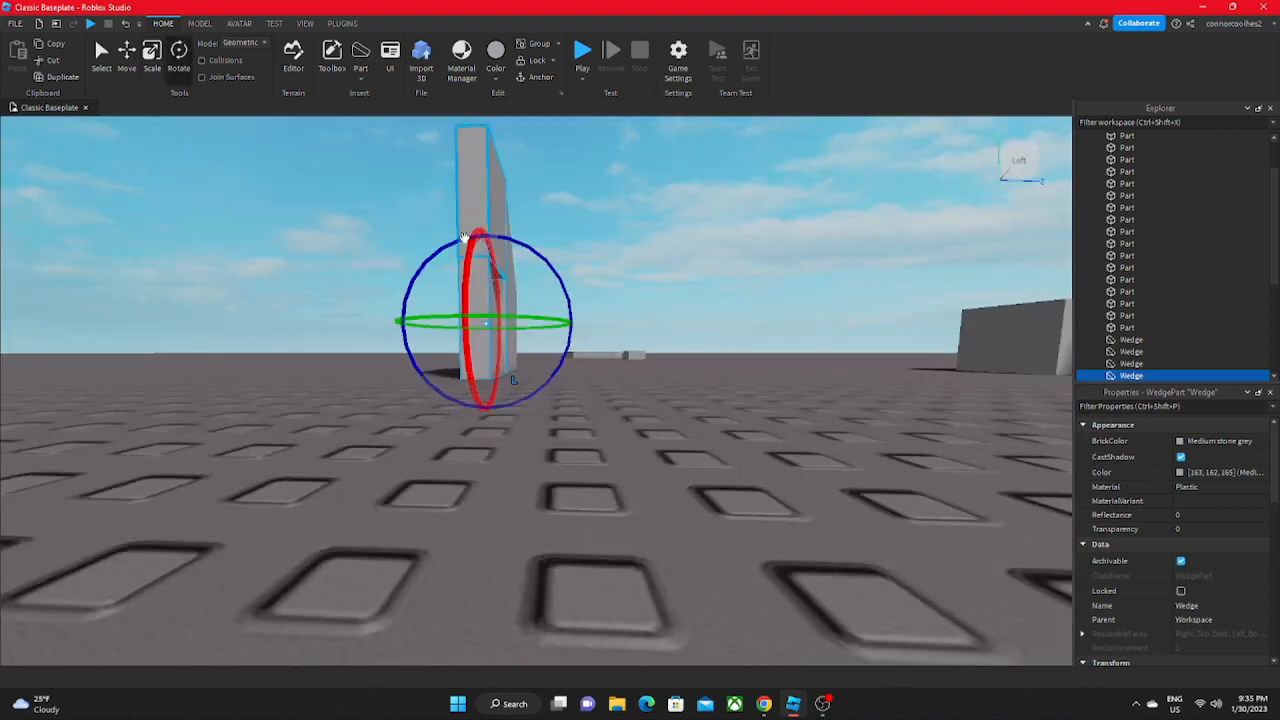
pyautogui.moveTo(464, 238); pyautogui.dragTo(536, 478)
pyautogui.click(541, 483)
pyautogui.moveTo(513, 496); pyautogui.dragTo(543, 503, button='right')
pyautogui.click(541, 501)
pyautogui.moveTo(454, 420); pyautogui.dragTo(597, 451)
pyautogui.click(781, 403)
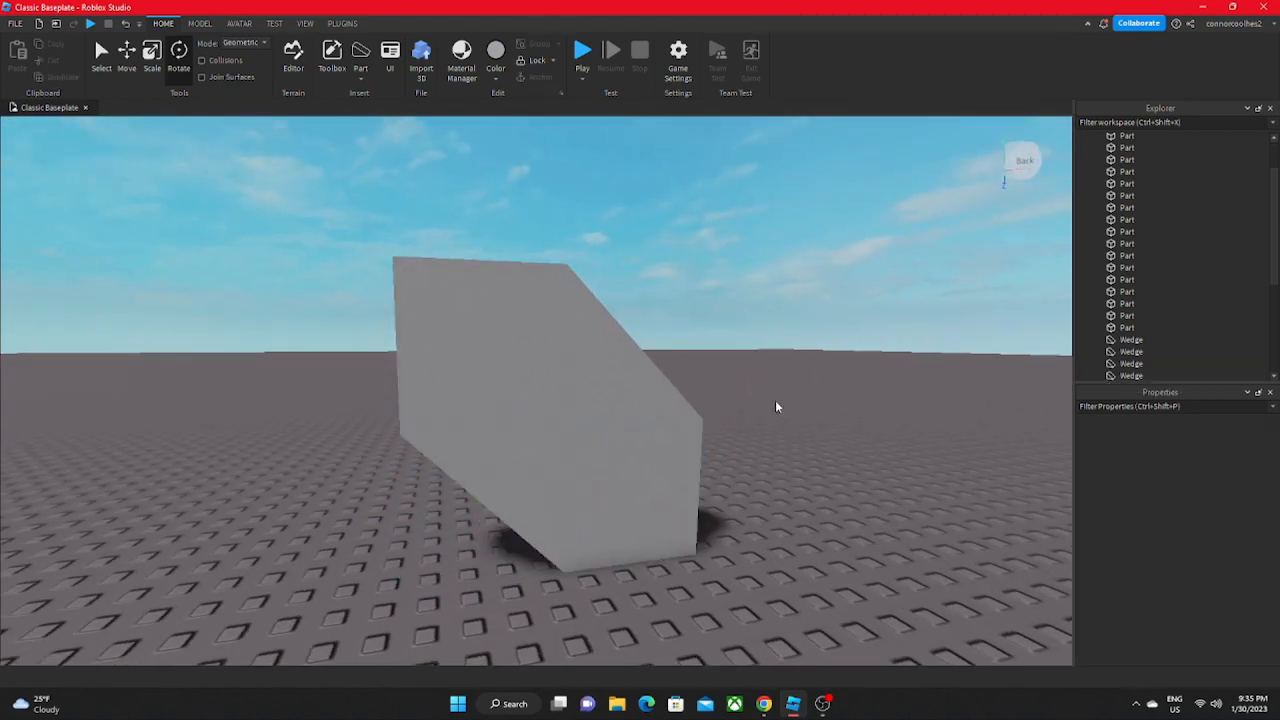
# Step: Select the four pieces of the joined shape together, then its wedges individually, to examine how they fit
pyautogui.moveTo(777, 406); pyautogui.dragTo(746, 357, button='right')
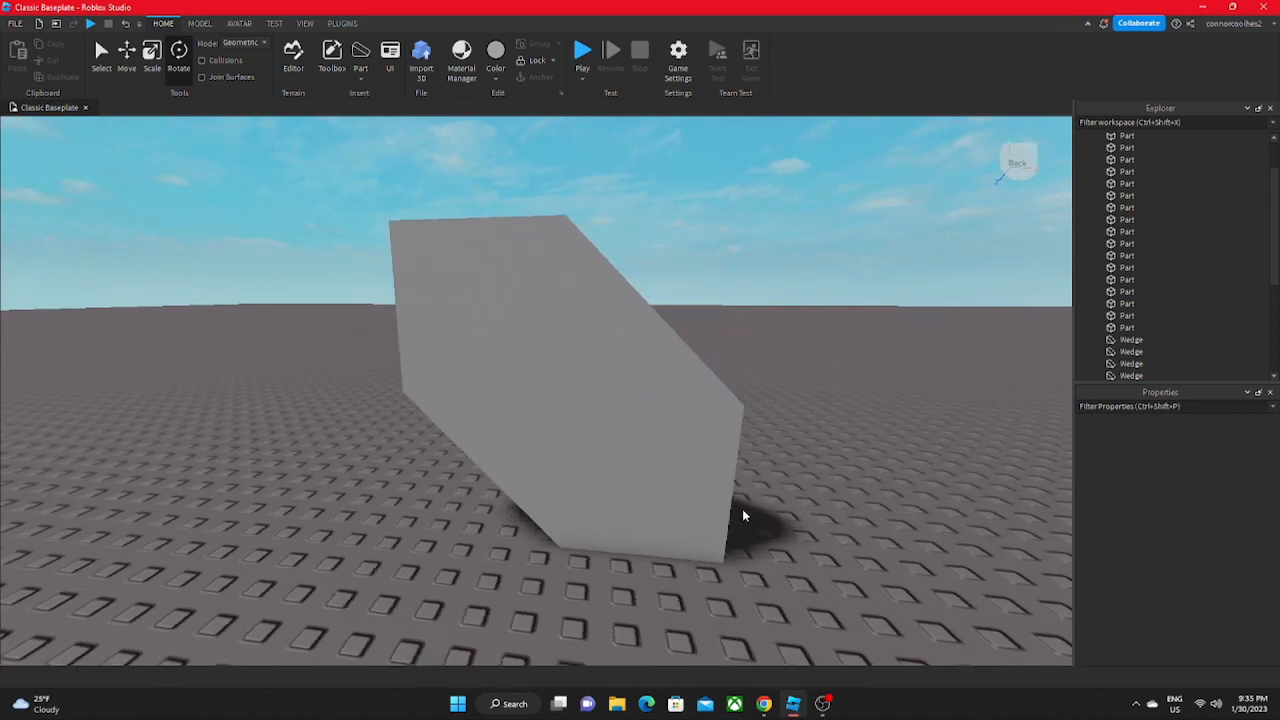
pyautogui.moveTo(820, 591); pyautogui.dragTo(305, 280)
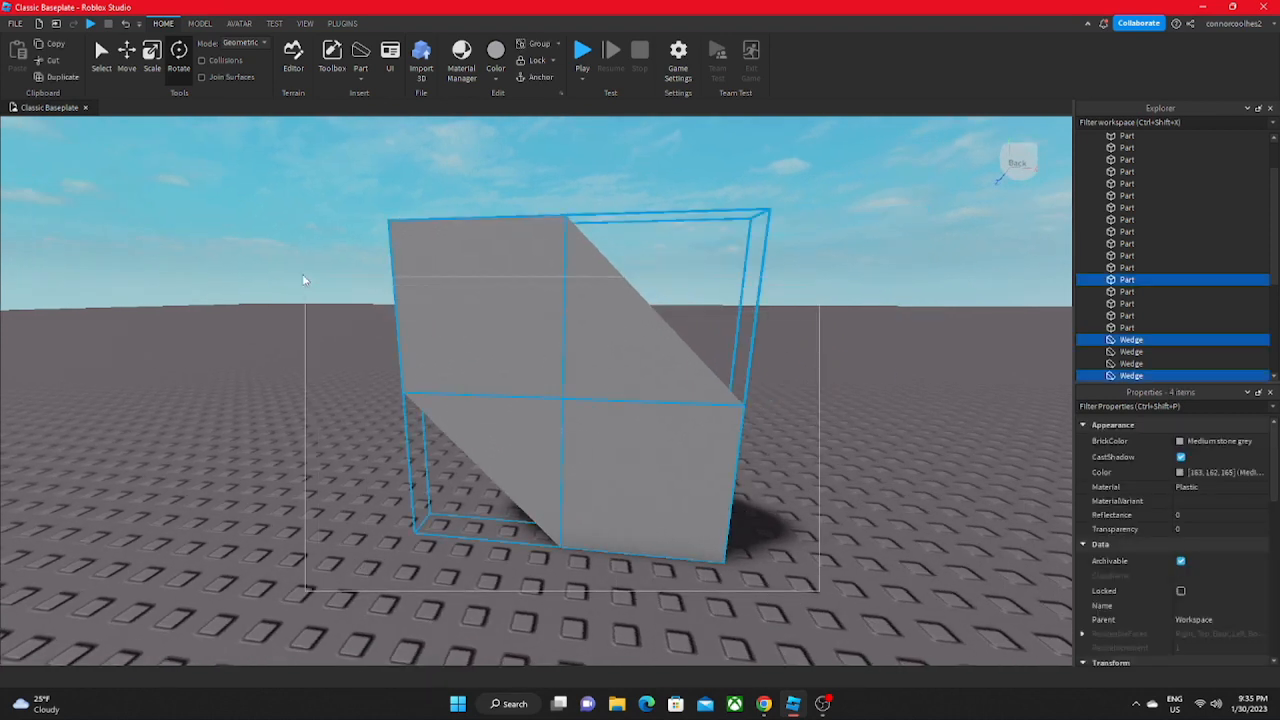
pyautogui.moveTo(235, 165); pyautogui.dragTo(242, 167)
pyautogui.click(245, 170)
pyautogui.scroll(-5, 434, 388)
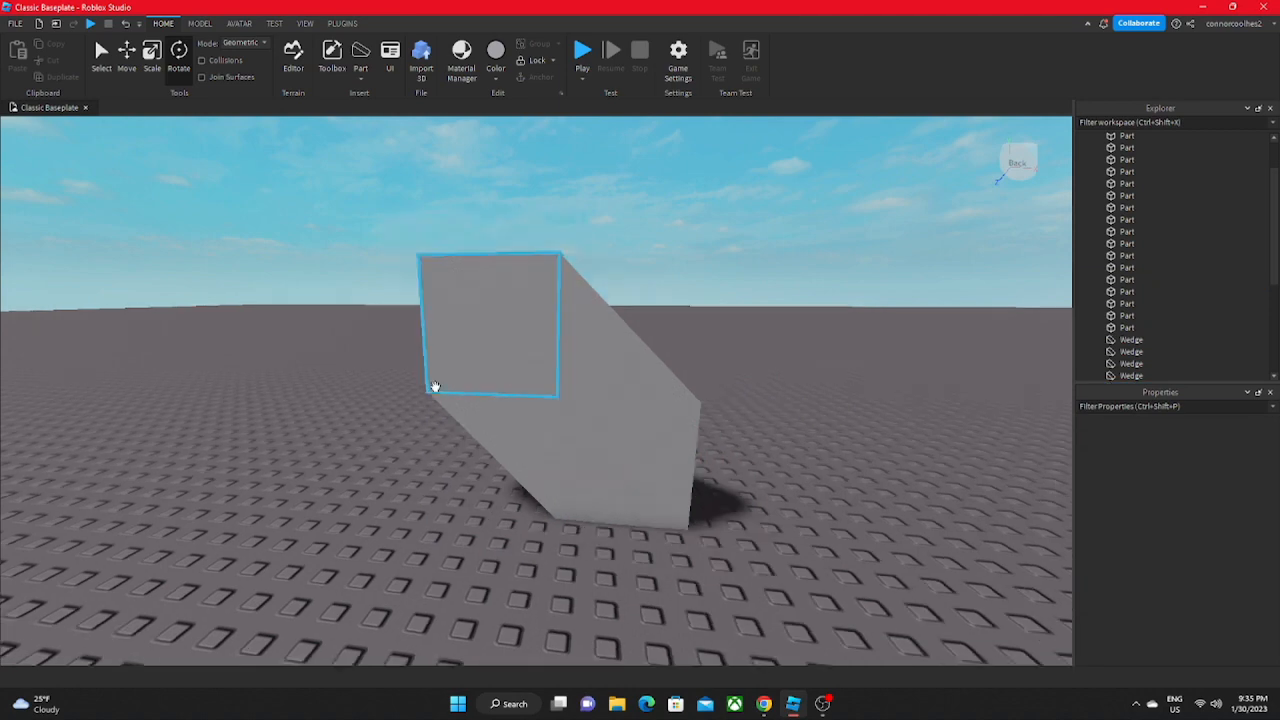
pyautogui.scroll(6, 444, 408)
pyautogui.click(623, 371)
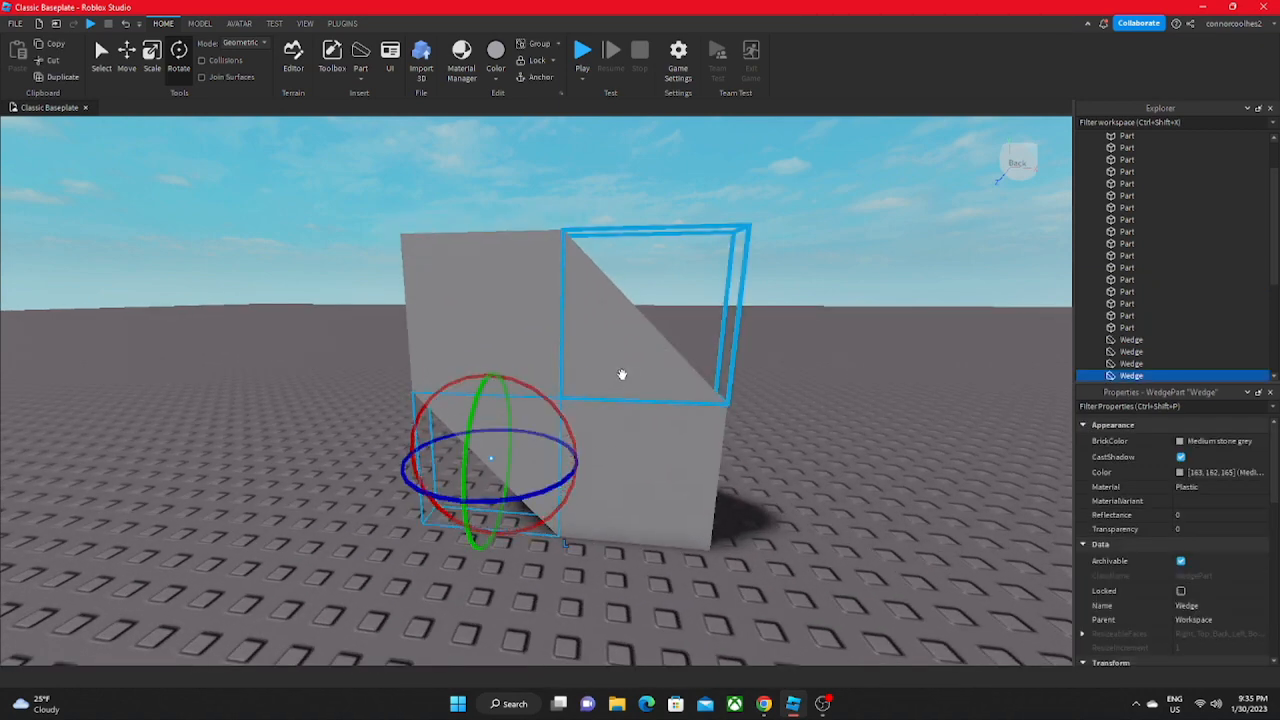
# Step: Delete the two manually placed wedges from the opposite corners of the joined blocks
pyautogui.click(621, 375)
pyautogui.moveTo(408, 372); pyautogui.dragTo(408, 372, button='right')
pyautogui.click(408, 372)
pyautogui.press('a')
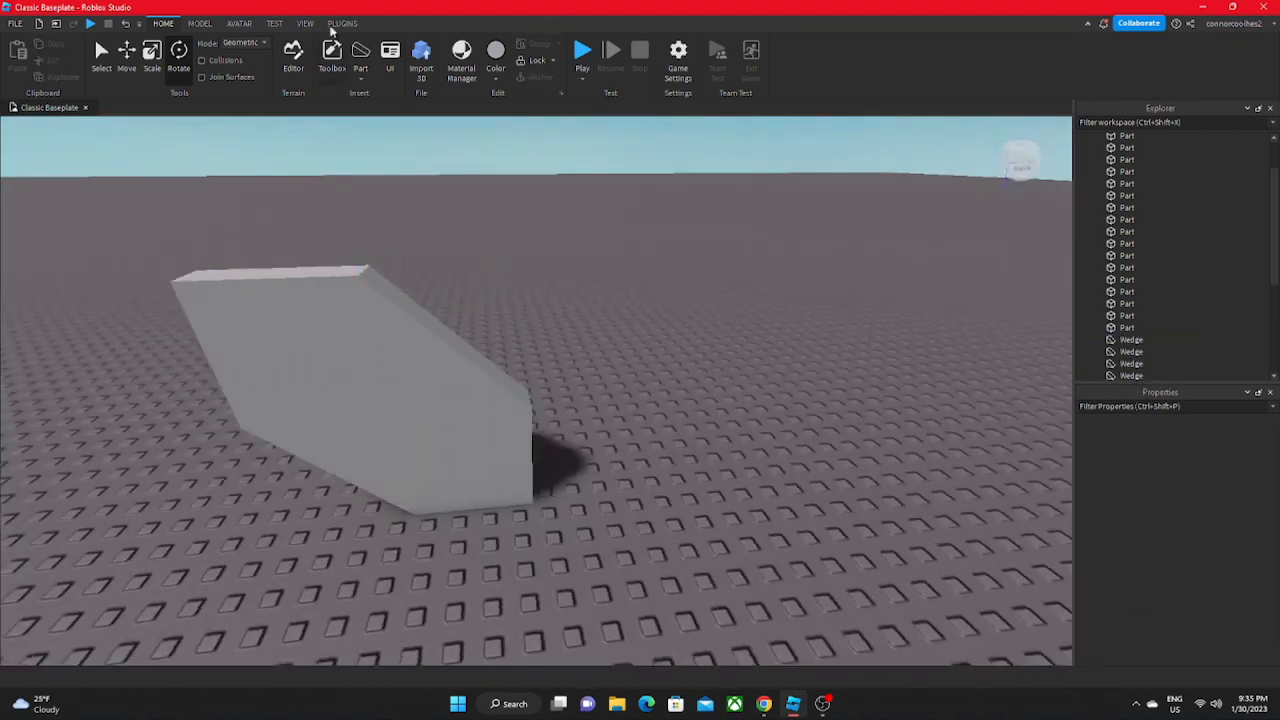
pyautogui.click(336, 24)
pyautogui.click(477, 317)
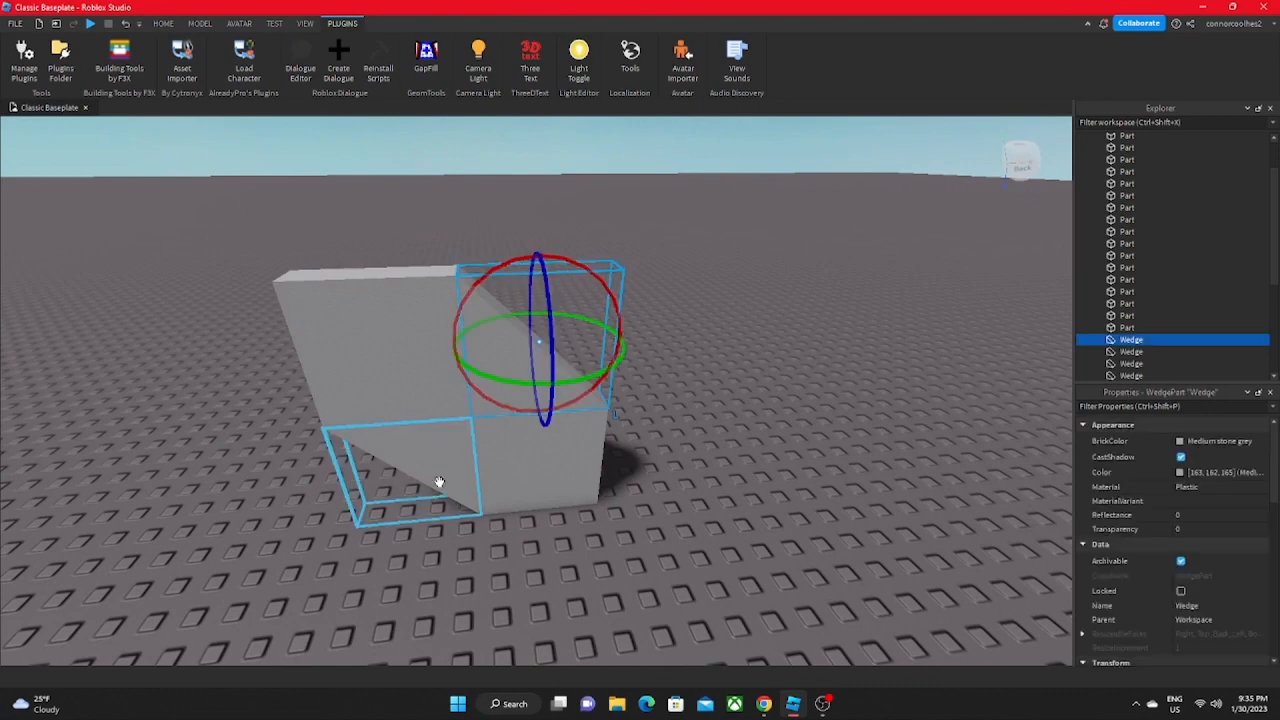
pyautogui.keyDown('ctrl'); pyautogui.click(439, 482); pyautogui.keyUp('ctrl')
pyautogui.press('Delete')
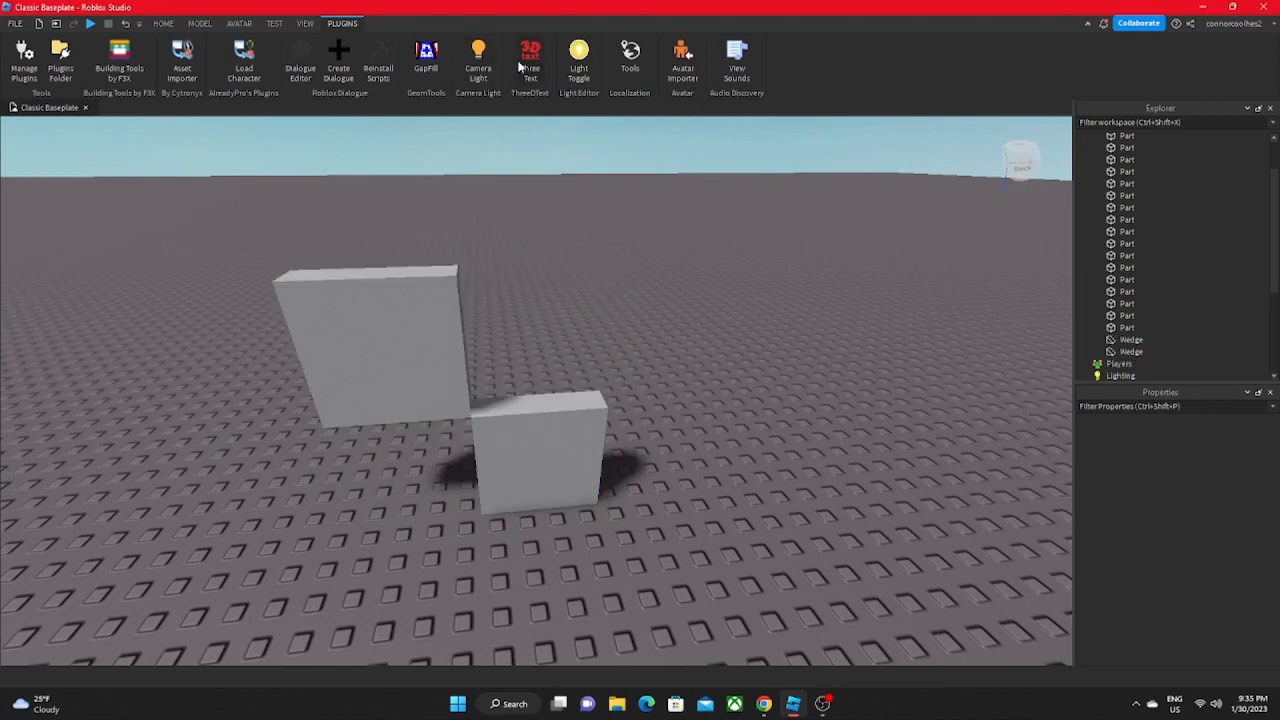
# Step: Use GapFill to fill the corner above the lower block between its top edge and the upper block's side edge
pyautogui.click(421, 67)
pyautogui.moveTo(523, 325)
pyautogui.mouseDown(button='right')
pyautogui.moveTo(523, 357)
pyautogui.moveTo(530, 335)
pyautogui.mouseUp(button='right')
pyautogui.scroll(3, 530, 350)
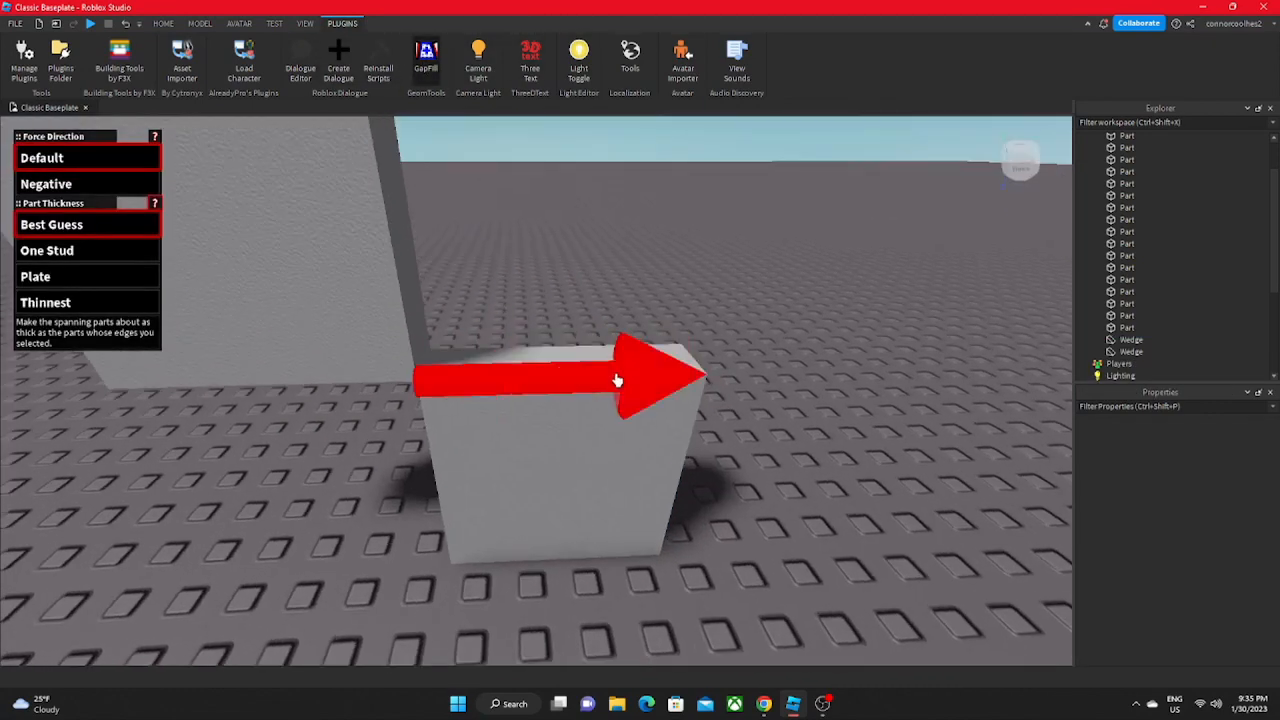
pyautogui.moveTo(615, 380); pyautogui.dragTo(520, 298, button='right')
pyautogui.click(470, 250)
# Step: Use GapFill to fill the opposite corner between the lower block's side edge and the upper block's bottom edge
pyautogui.moveTo(424, 442); pyautogui.dragTo(425, 444, button='right')
pyautogui.scroll(-4, 425, 443)
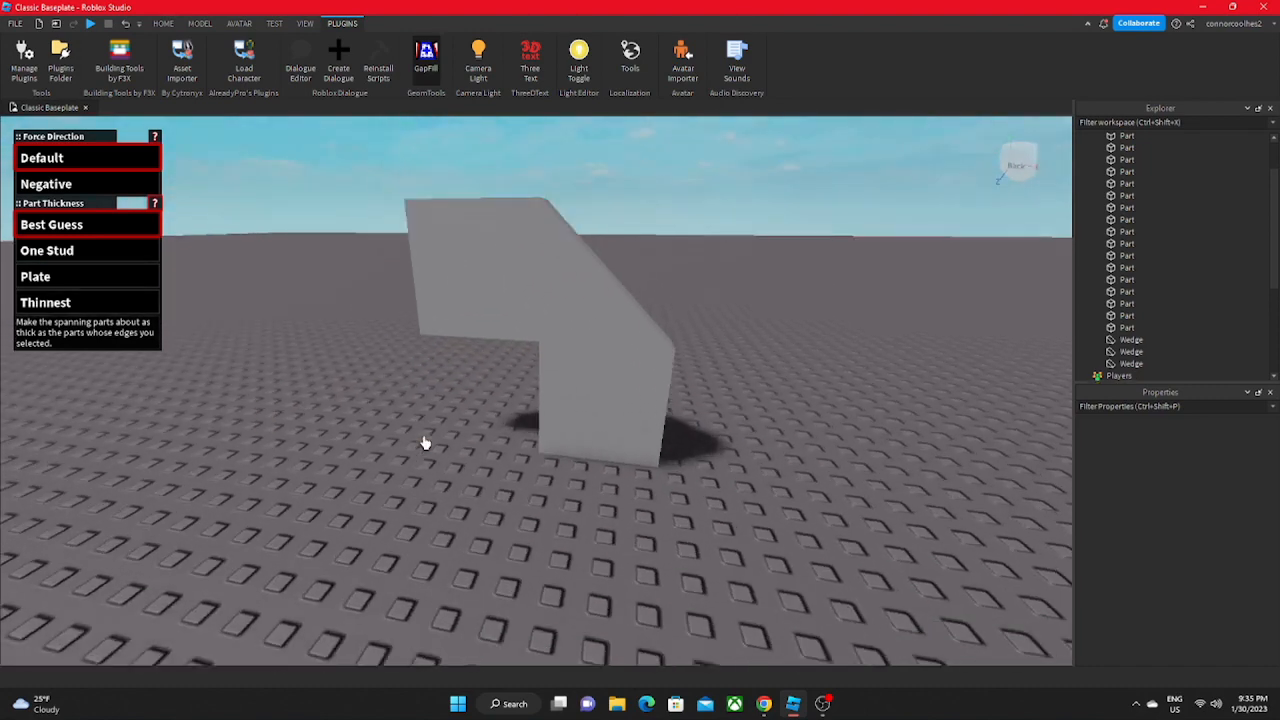
pyautogui.scroll(3, 426, 443)
pyautogui.click(551, 423)
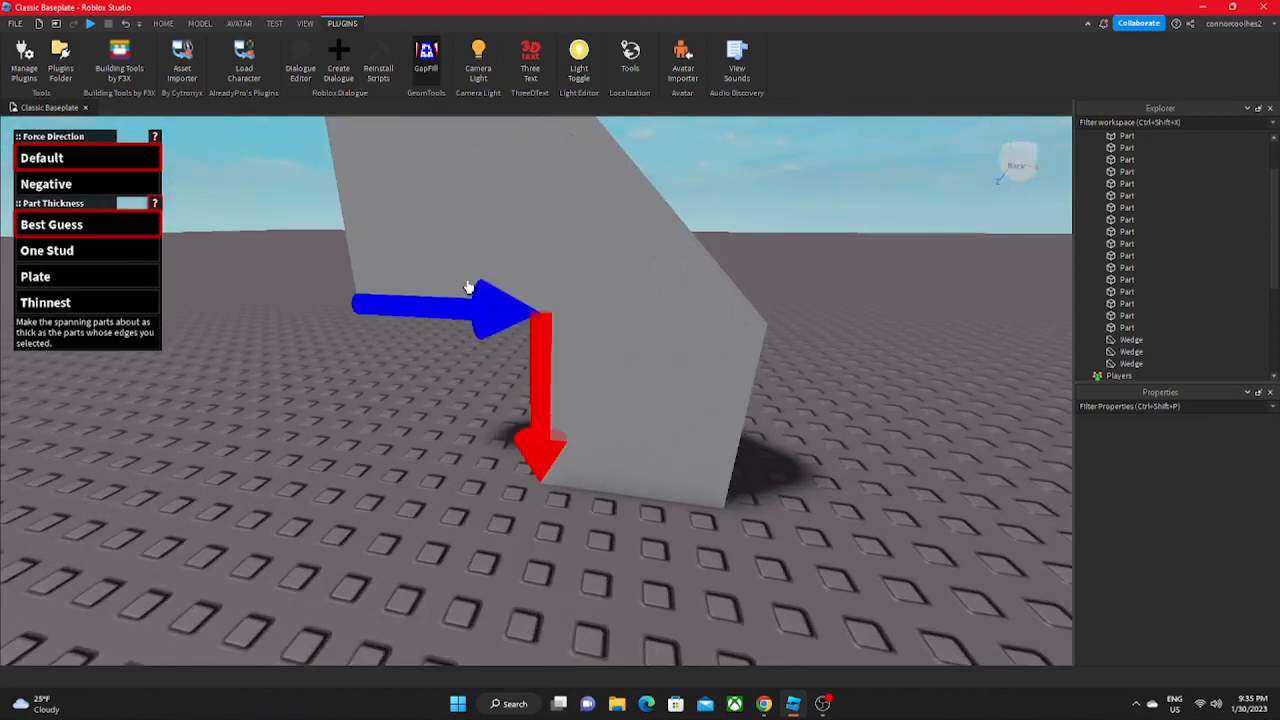
pyautogui.click(413, 303)
# Step: Select the two blocks and their gap-filled wedges together, then individual blocks, to examine how the pieces fit
pyautogui.click(163, 23)
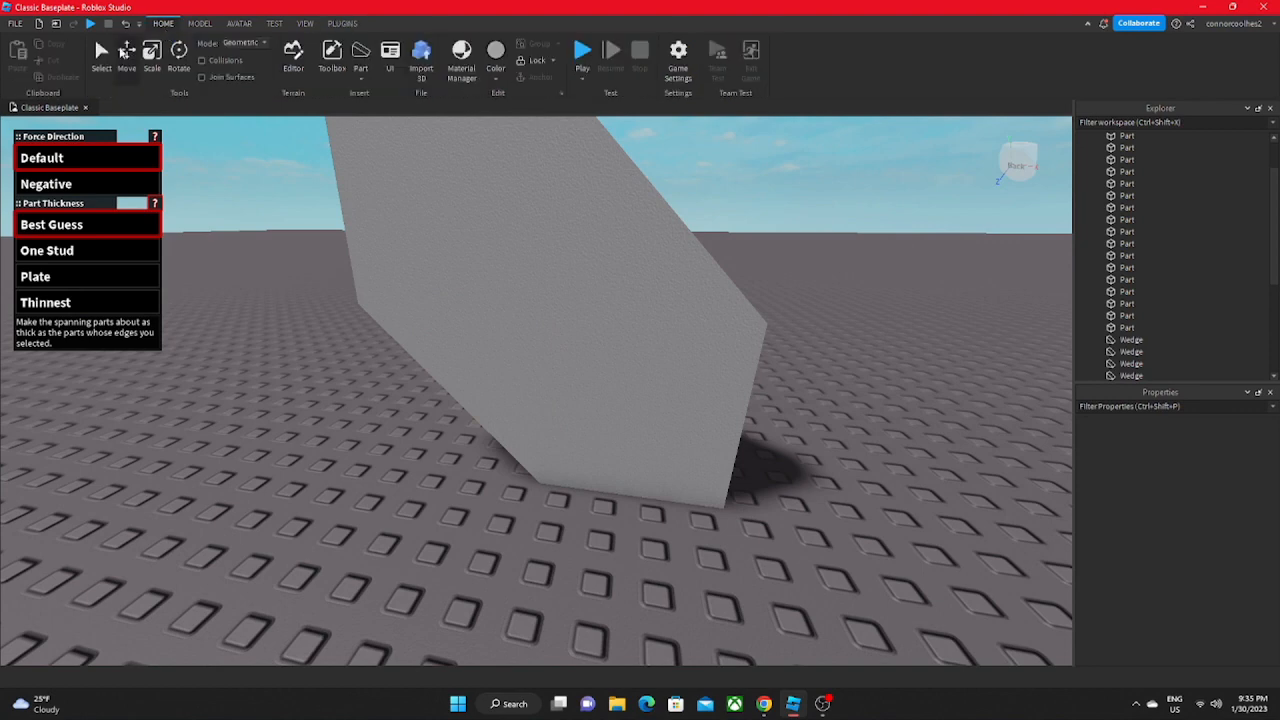
pyautogui.click(101, 55)
pyautogui.scroll(-5, 423, 337)
pyautogui.moveTo(384, 282); pyautogui.dragTo(766, 485)
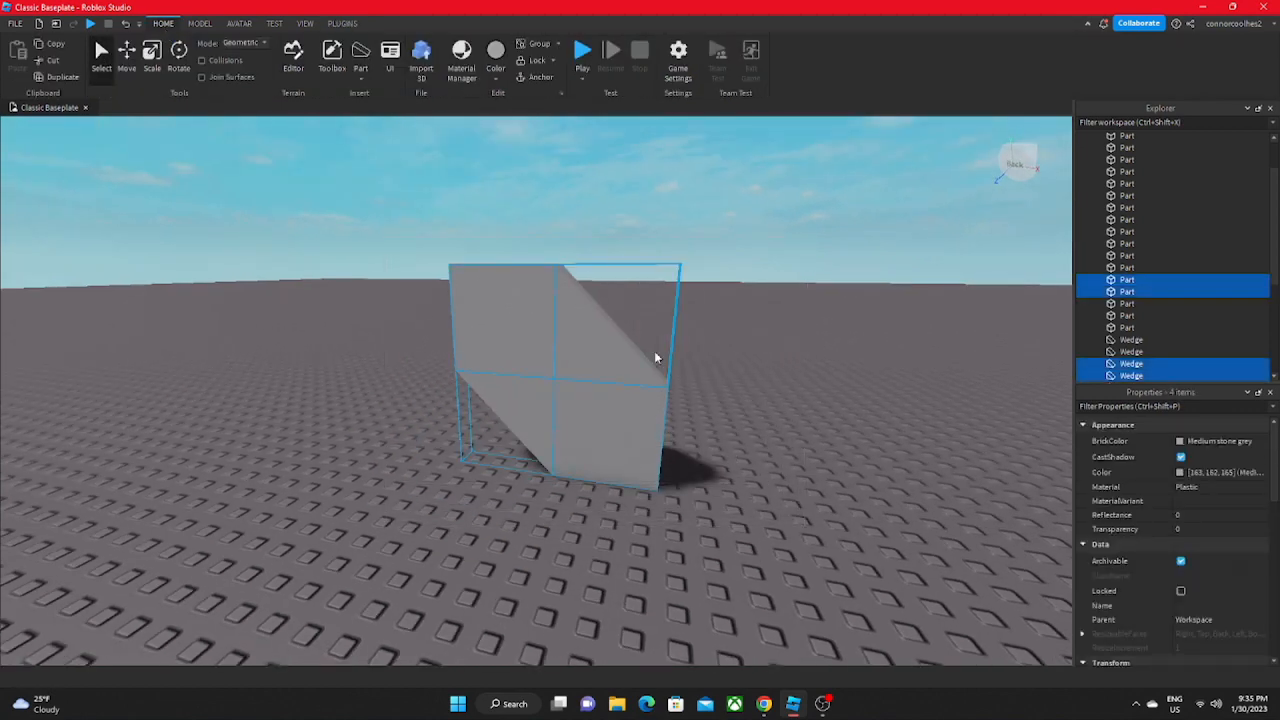
pyautogui.moveTo(656, 357); pyautogui.dragTo(674, 383, button='right')
pyautogui.scroll(4, 674, 383)
pyautogui.click(819, 302)
pyautogui.scroll(-3, 521, 374)
pyautogui.click(521, 374)
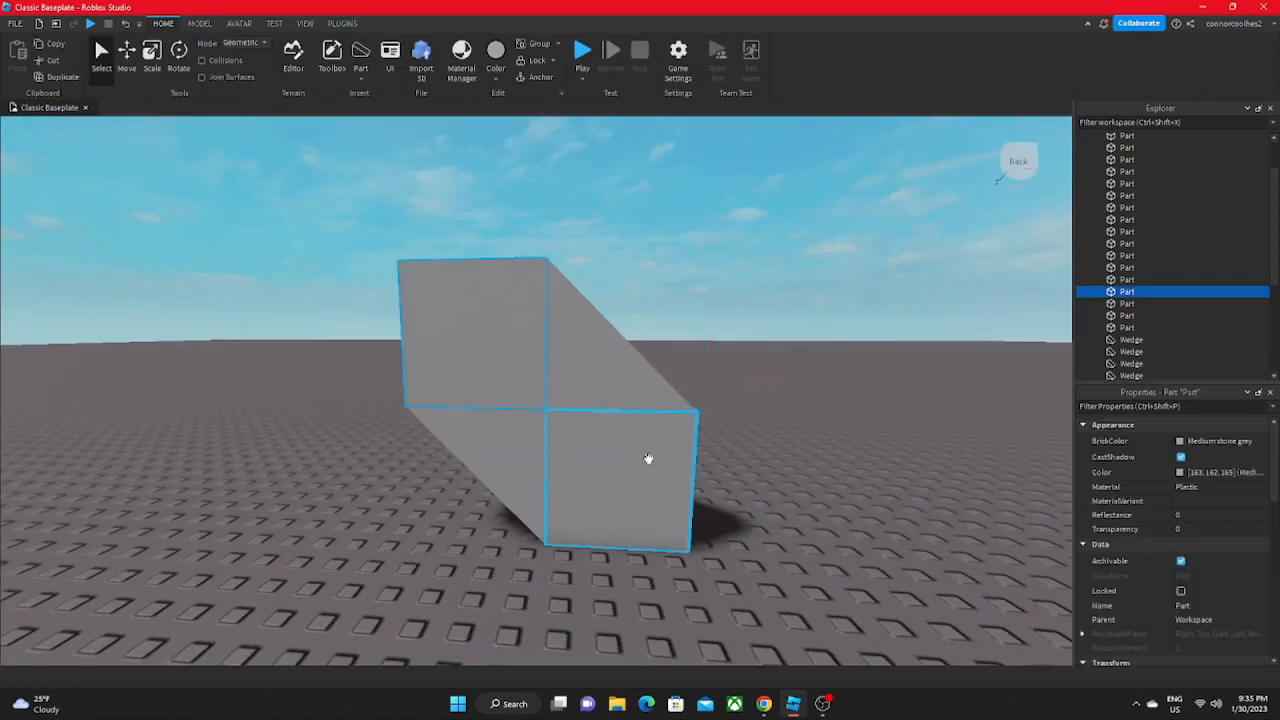
pyautogui.click(658, 468)
# Step: Select the four pieces of the earlier angled joint together to examine its parts and wedges
pyautogui.moveTo(659, 475); pyautogui.dragTo(649, 491, button='right')
pyautogui.scroll(-8, 656, 486)
pyautogui.press('d')
pyautogui.press('w')
pyautogui.click(657, 491)
pyautogui.press('w')
pyautogui.moveTo(594, 538); pyautogui.dragTo(594, 538, button='right')
pyautogui.press('w')
pyautogui.moveTo(694, 396); pyautogui.dragTo(517, 141)
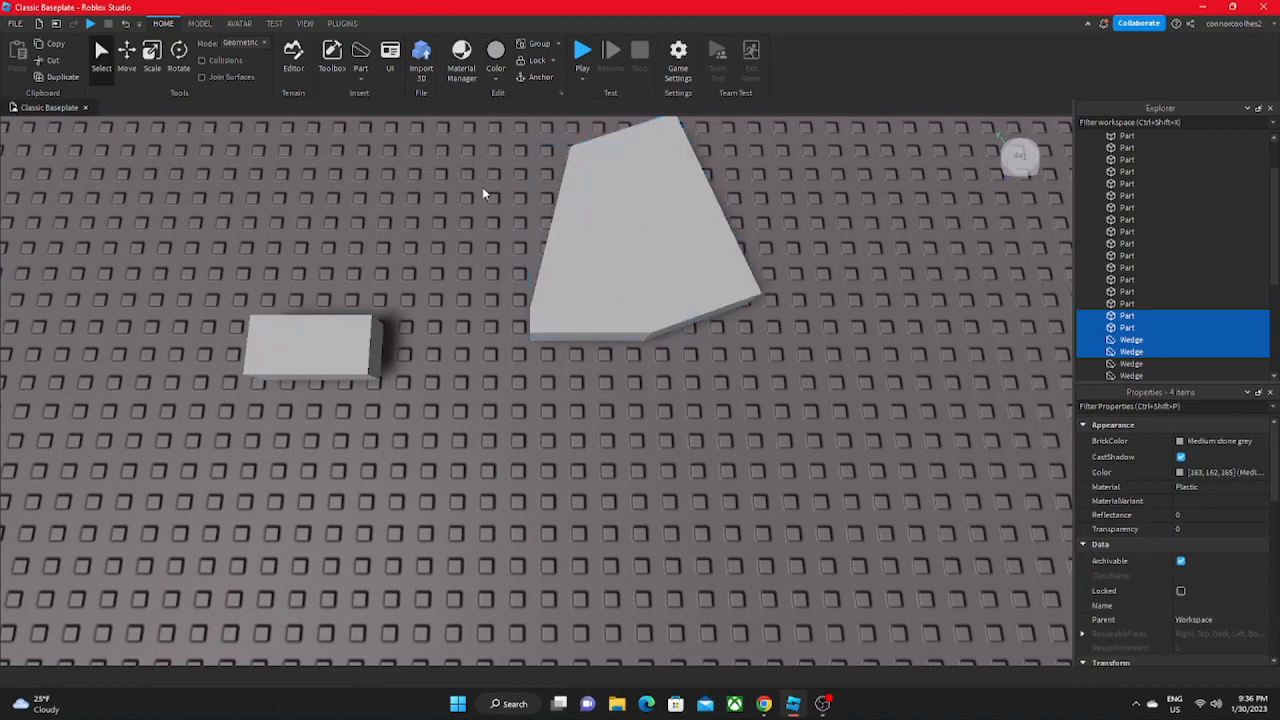
pyautogui.click(505, 427)
# Step: Use GapFill with Default direction and Best Guess thickness to fill one open outer corner of the square frame
pyautogui.scroll(-3, 505, 427)
pyautogui.moveTo(505, 427); pyautogui.dragTo(505, 427, button='right')
pyautogui.press('w')
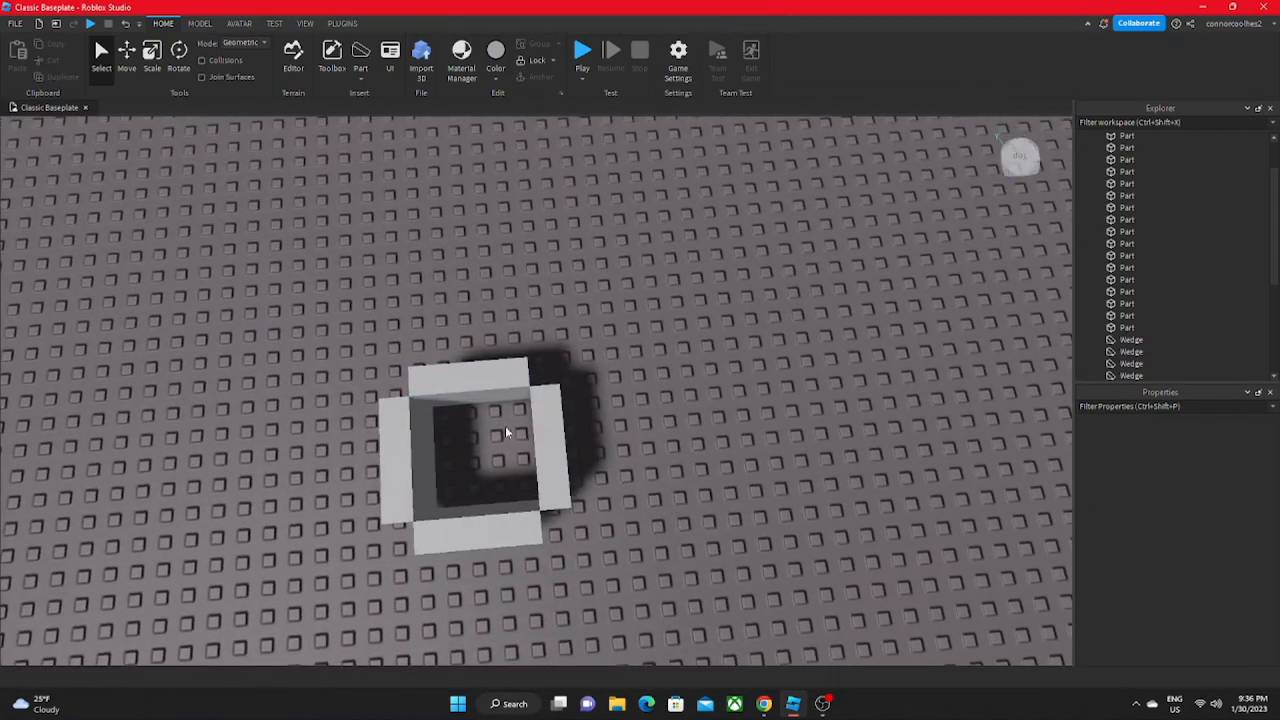
pyautogui.press('w')
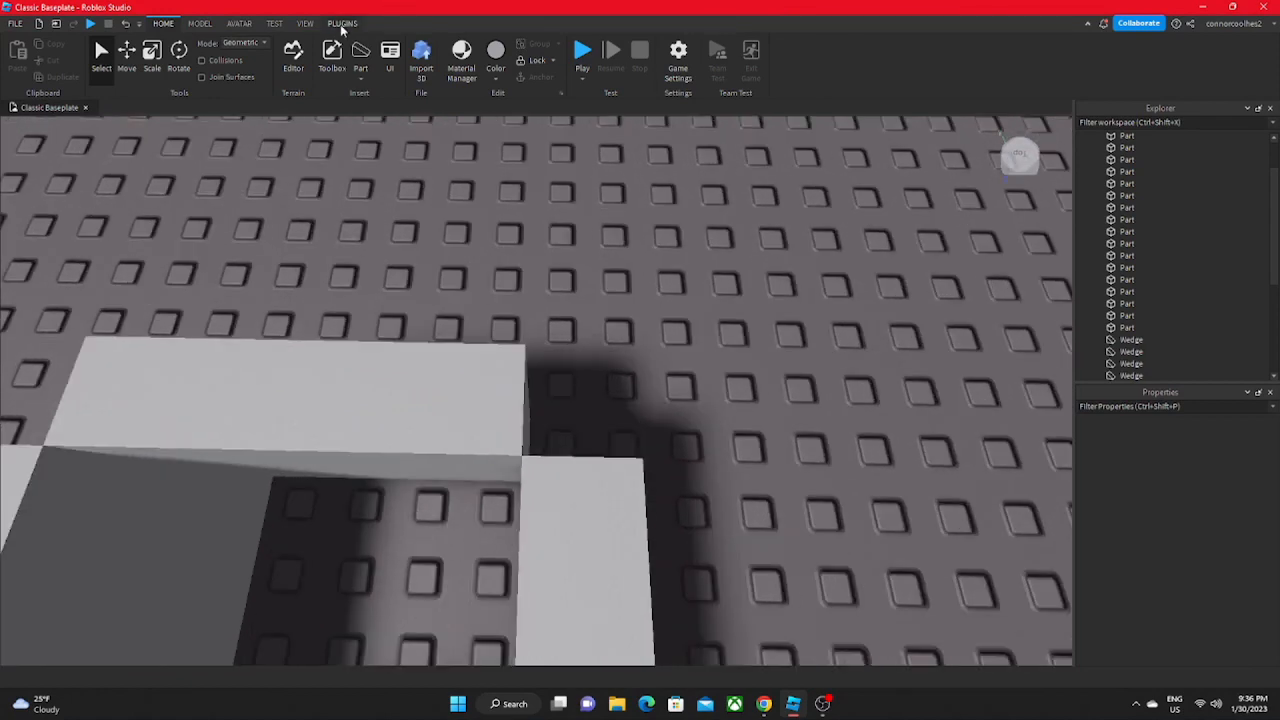
pyautogui.click(340, 23)
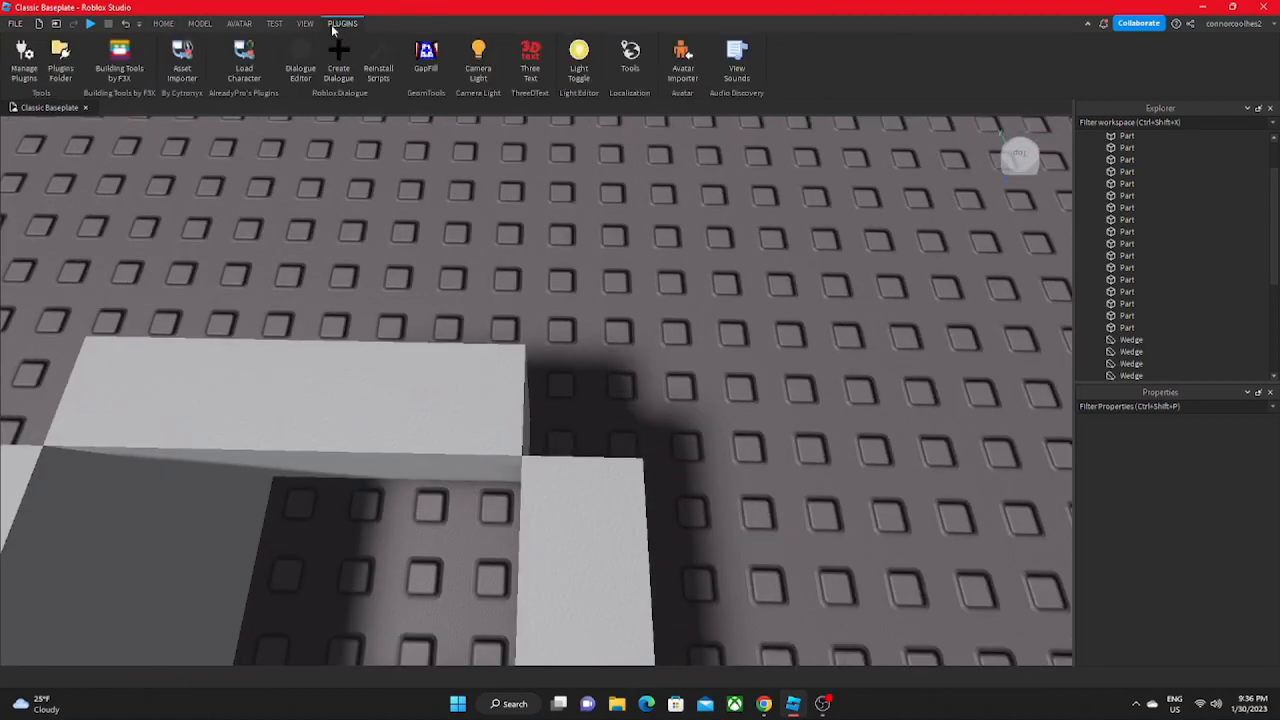
pyautogui.click(419, 72)
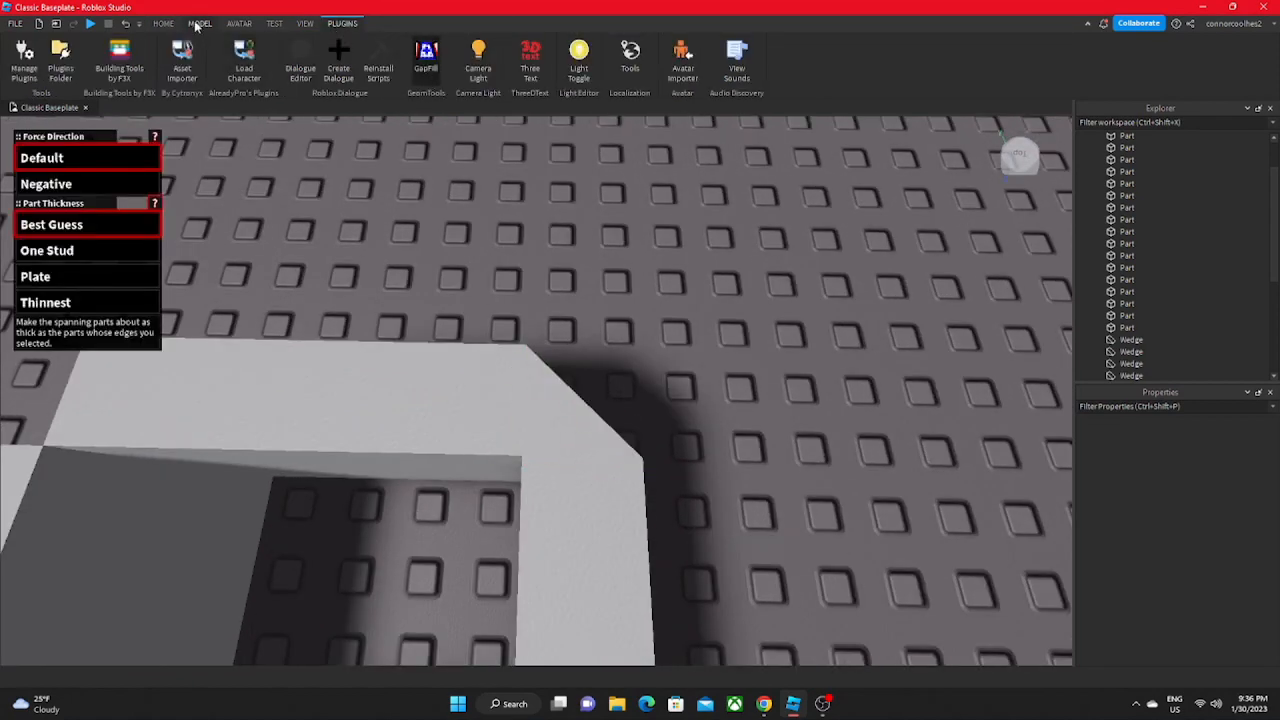
# Step: Try moving the frame's new corner wedge out of its corner, and undo the move
pyautogui.click(163, 24)
pyautogui.click(101, 58)
pyautogui.click(562, 435)
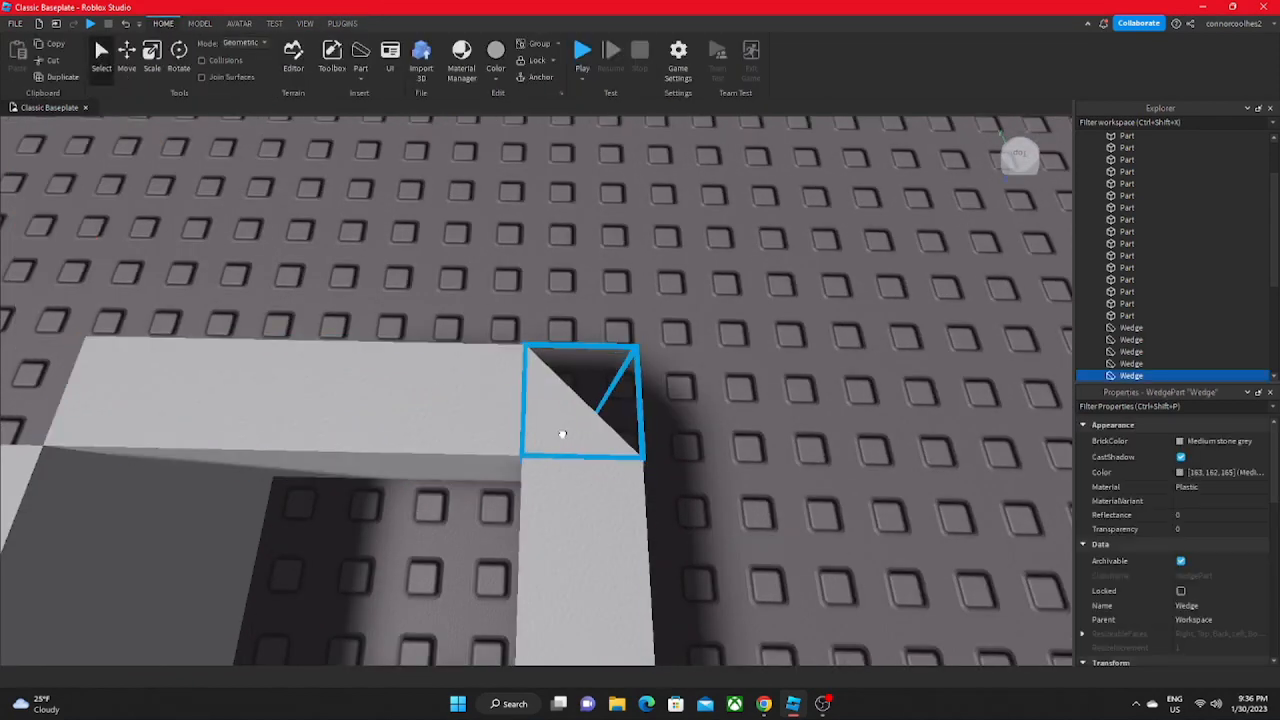
pyautogui.moveTo(562, 434); pyautogui.dragTo(592, 381)
pyautogui.hotkey('ctrl', 'z')
pyautogui.click(466, 287)
# Step: Use GapFill to fill a second outer corner of the frame, adjacent to the filled one
pyautogui.scroll(-5, 301, 407)
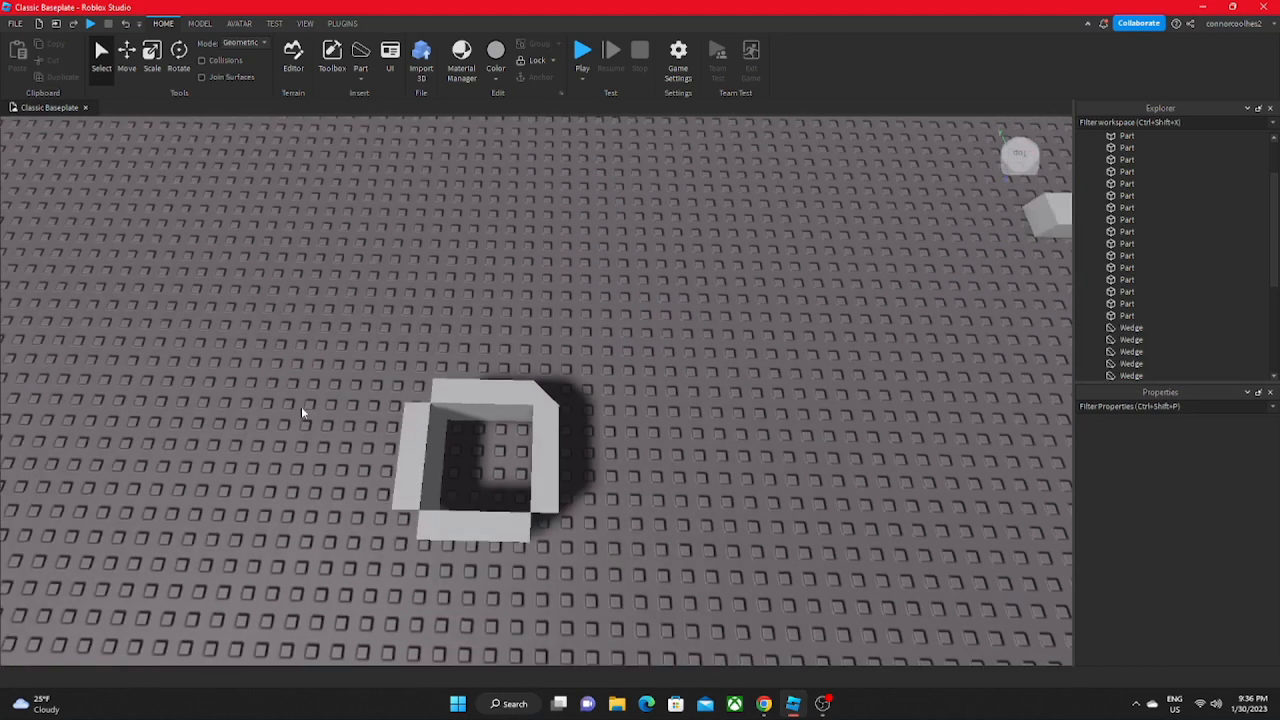
pyautogui.scroll(5, 301, 406)
pyautogui.click(342, 23)
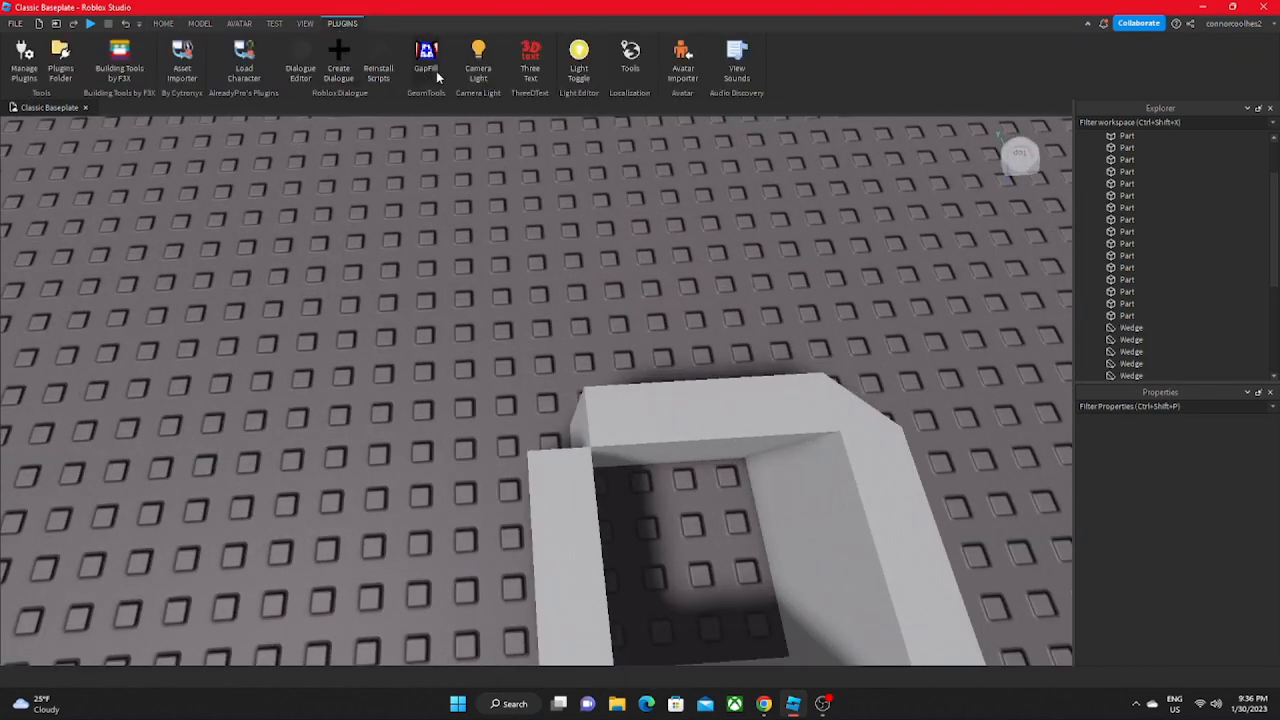
pyautogui.click(432, 66)
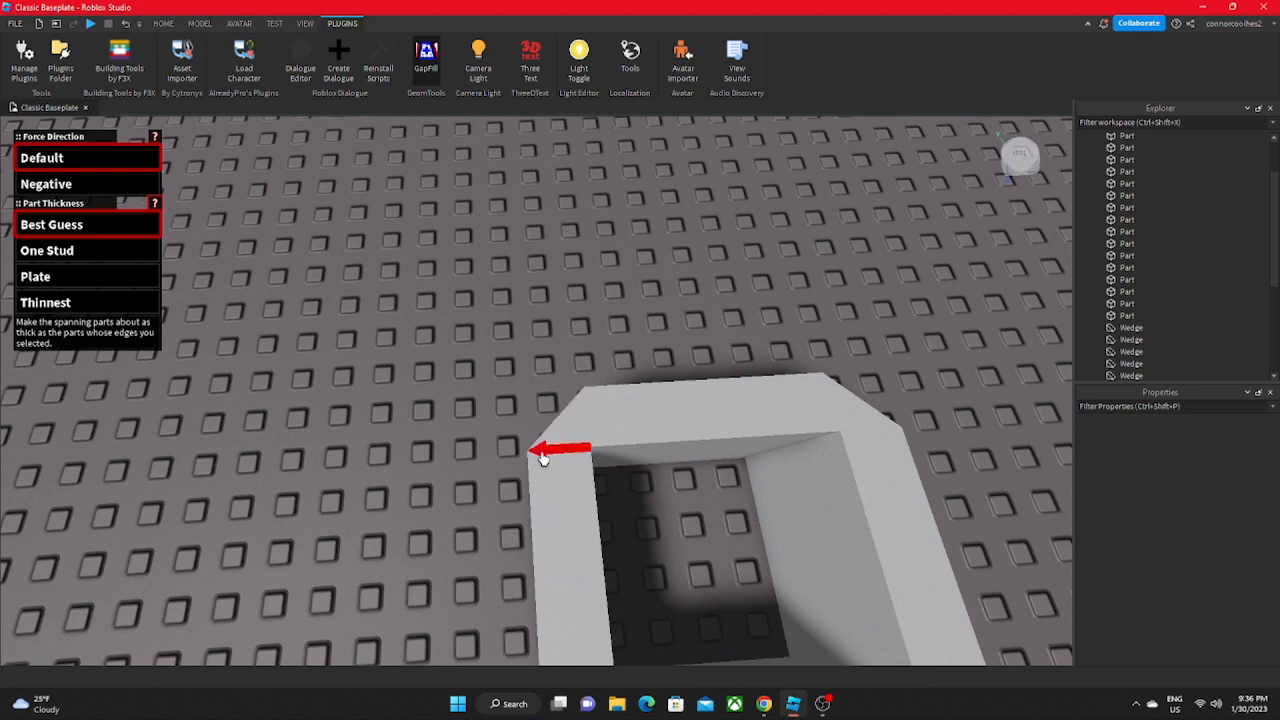
# Step: Select the frame walls meeting at the next open corner to examine which edges adjoin the gap
pyautogui.scroll(4, 543, 490)
pyautogui.moveTo(543, 488); pyautogui.dragTo(543, 490, button='right')
pyautogui.scroll(-6, 543, 490)
pyautogui.scroll(4, 543, 490)
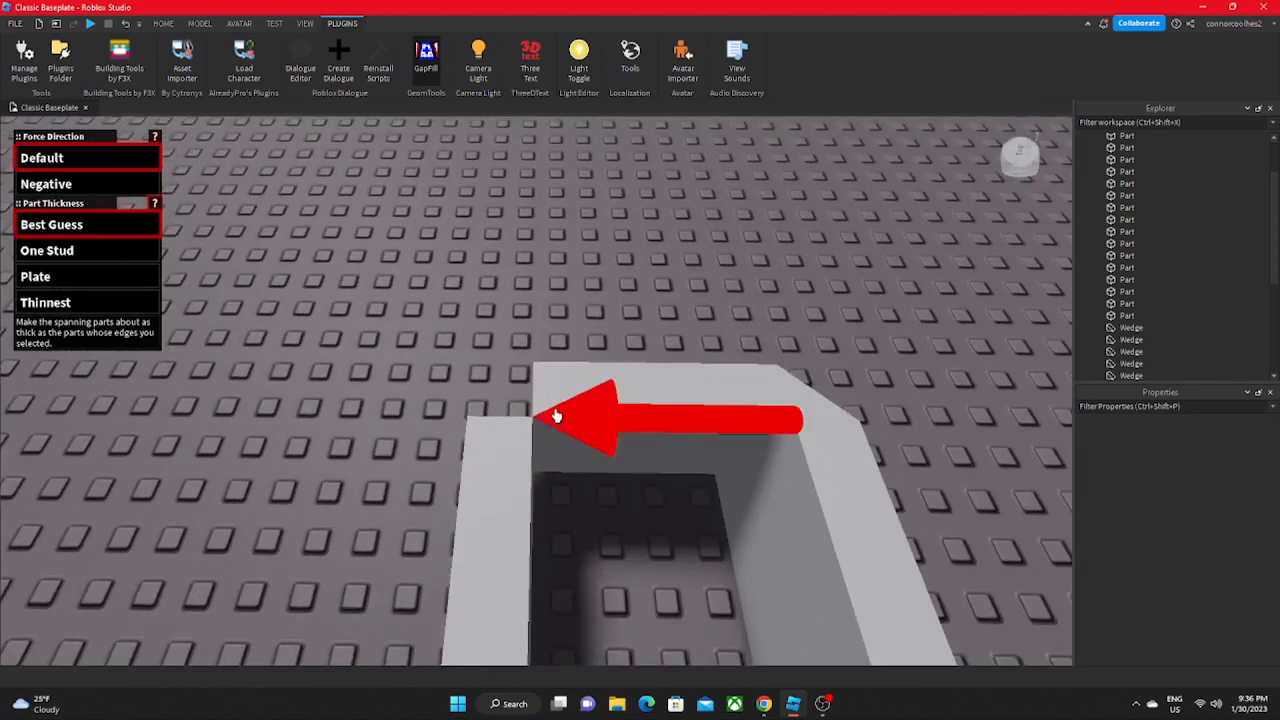
pyautogui.click(163, 23)
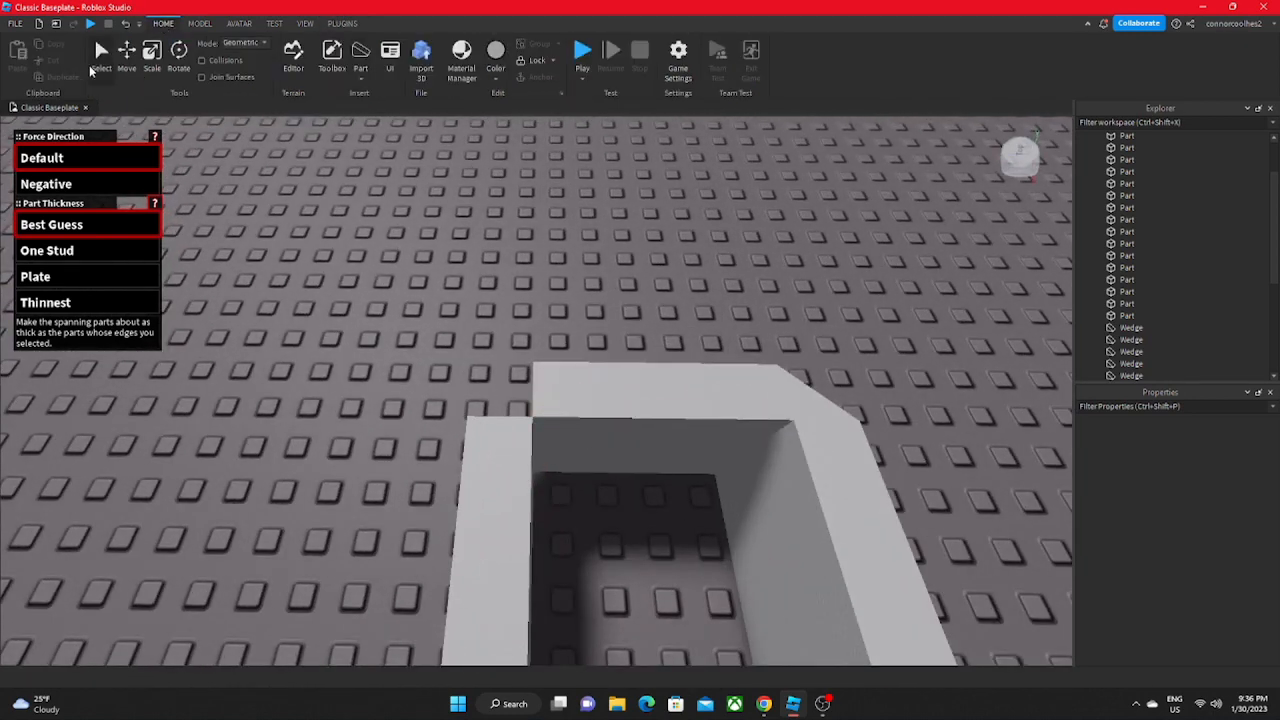
pyautogui.click(100, 60)
pyautogui.click(560, 415)
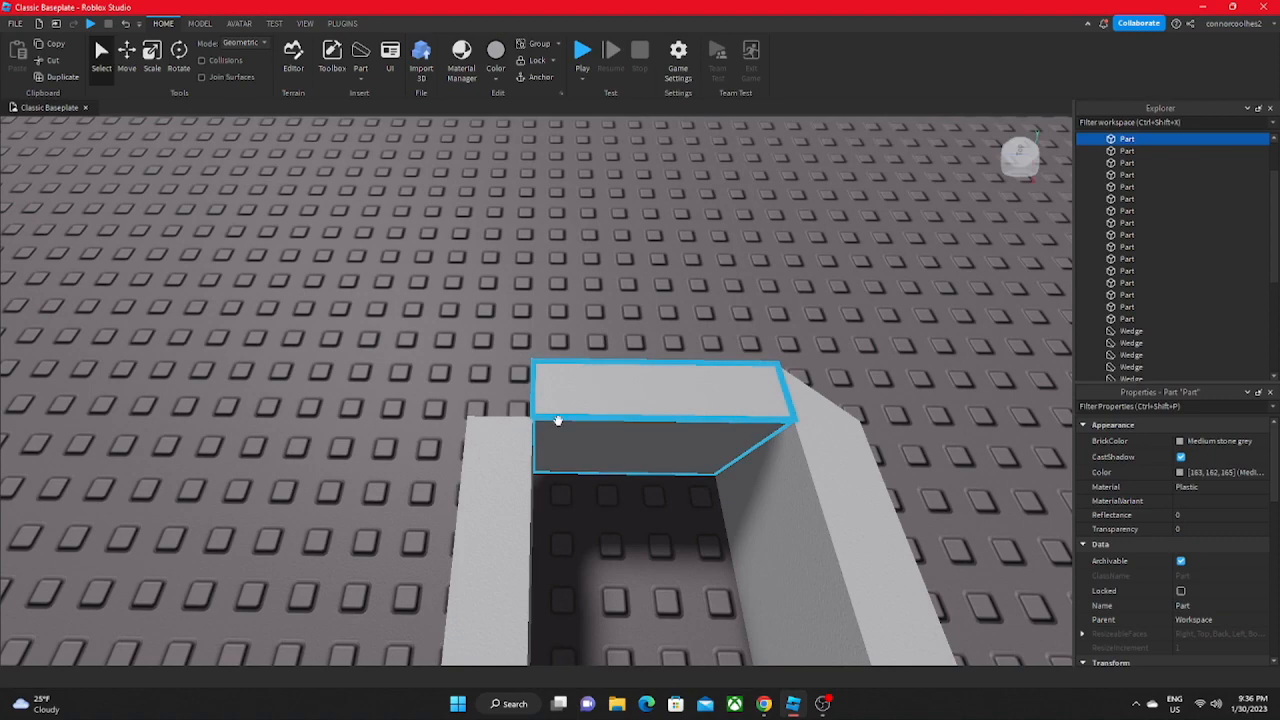
pyautogui.click(479, 503)
pyautogui.moveTo(329, 448); pyautogui.dragTo(329, 420, button='right')
pyautogui.click(329, 448)
# Step: Use GapFill to fill a third outer corner of the frame between the two walls' end edges
pyautogui.scroll(-10, 329, 448)
pyautogui.scroll(8, 329, 448)
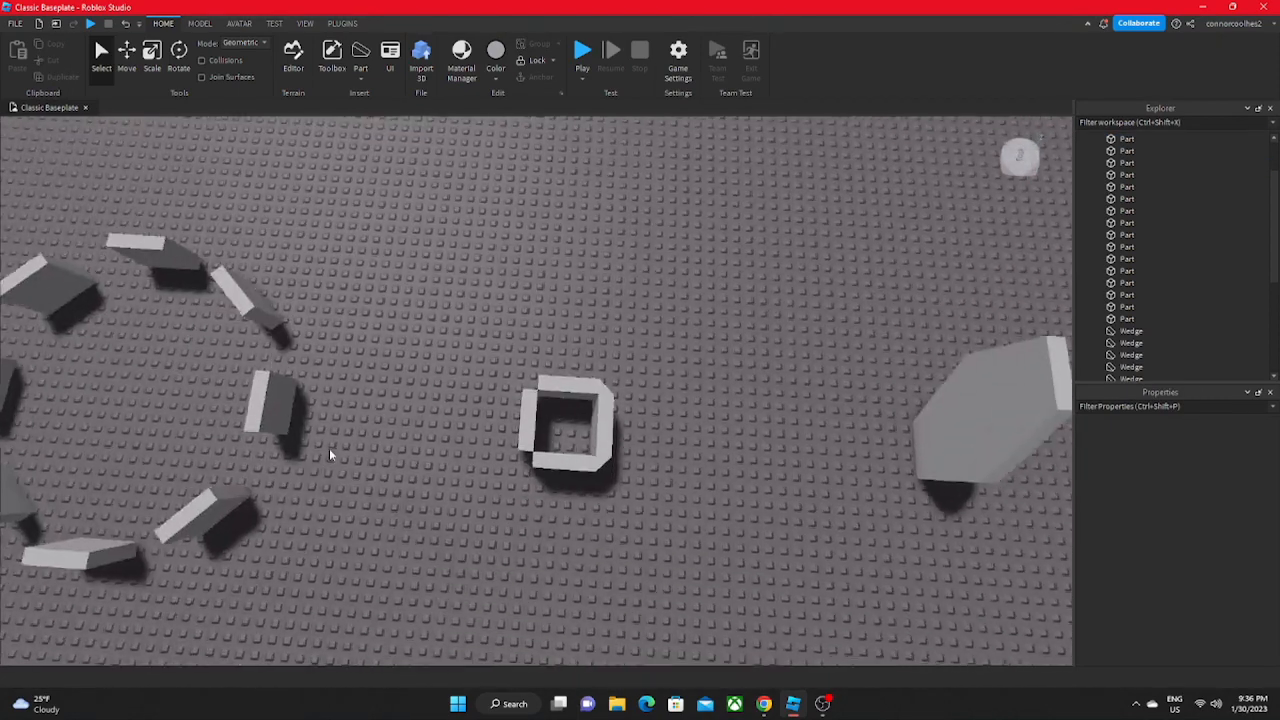
pyautogui.scroll(3, 383, 451)
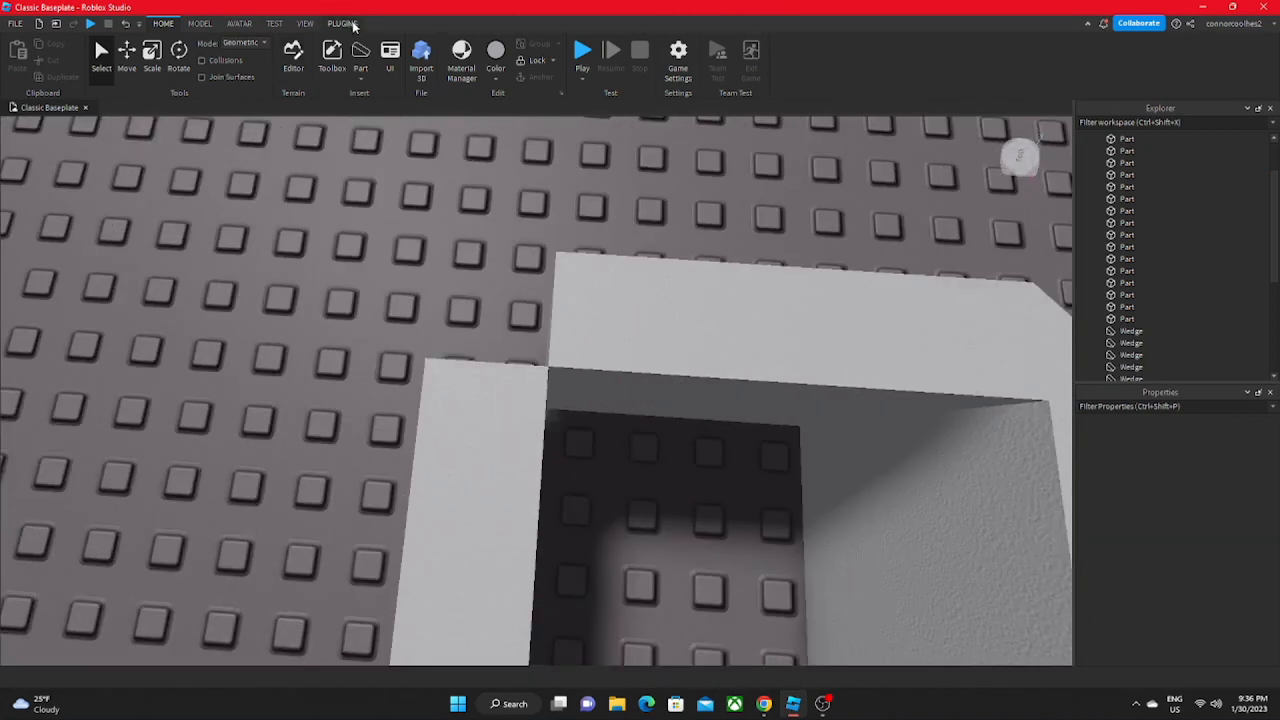
pyautogui.click(342, 23)
pyautogui.click(426, 62)
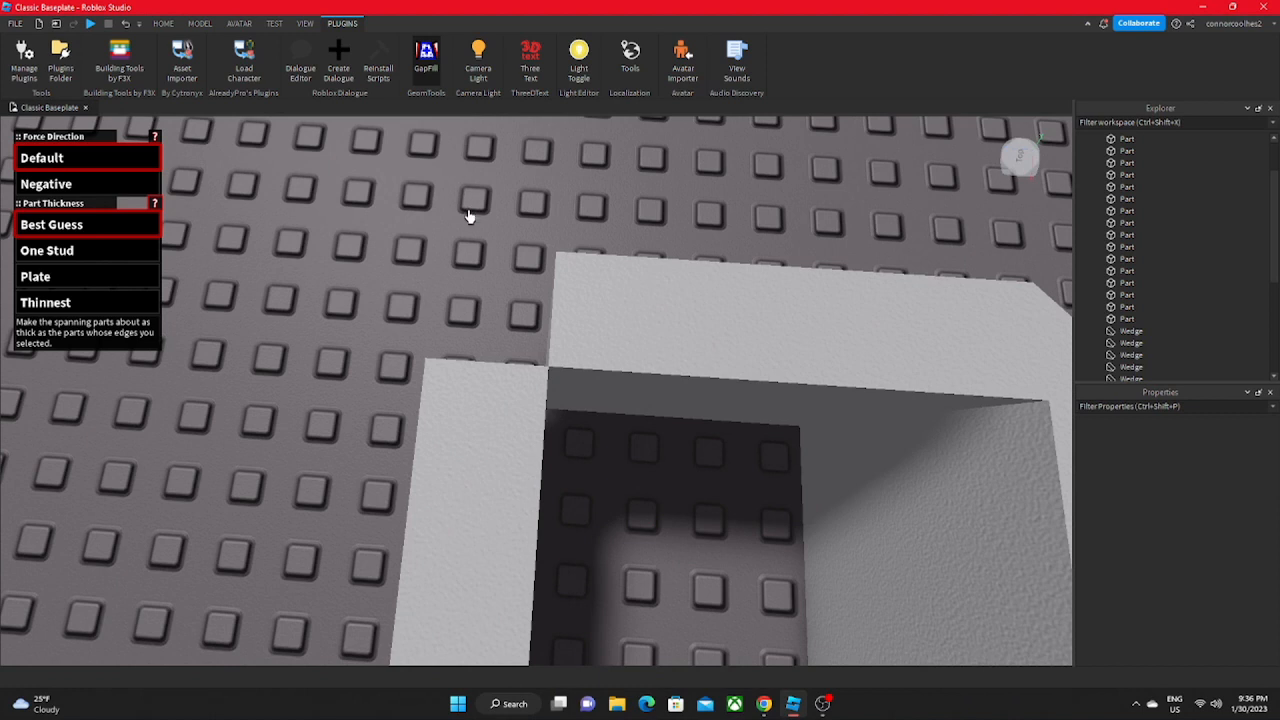
pyautogui.click(562, 306)
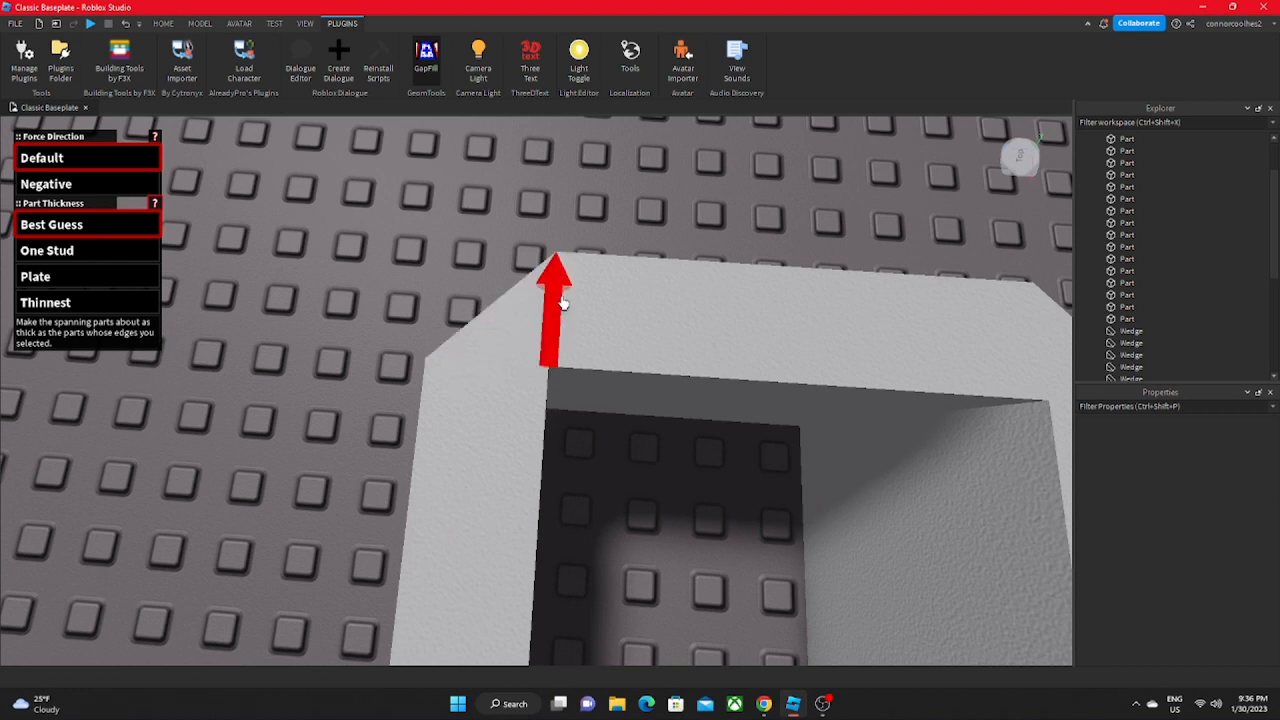
# Step: Examine the filled frame and the nearby ring of separate upright parts from several angles
pyautogui.scroll(-5, 562, 302)
pyautogui.moveTo(562, 302); pyautogui.dragTo(562, 302, button='right')
pyautogui.scroll(4, 562, 302)
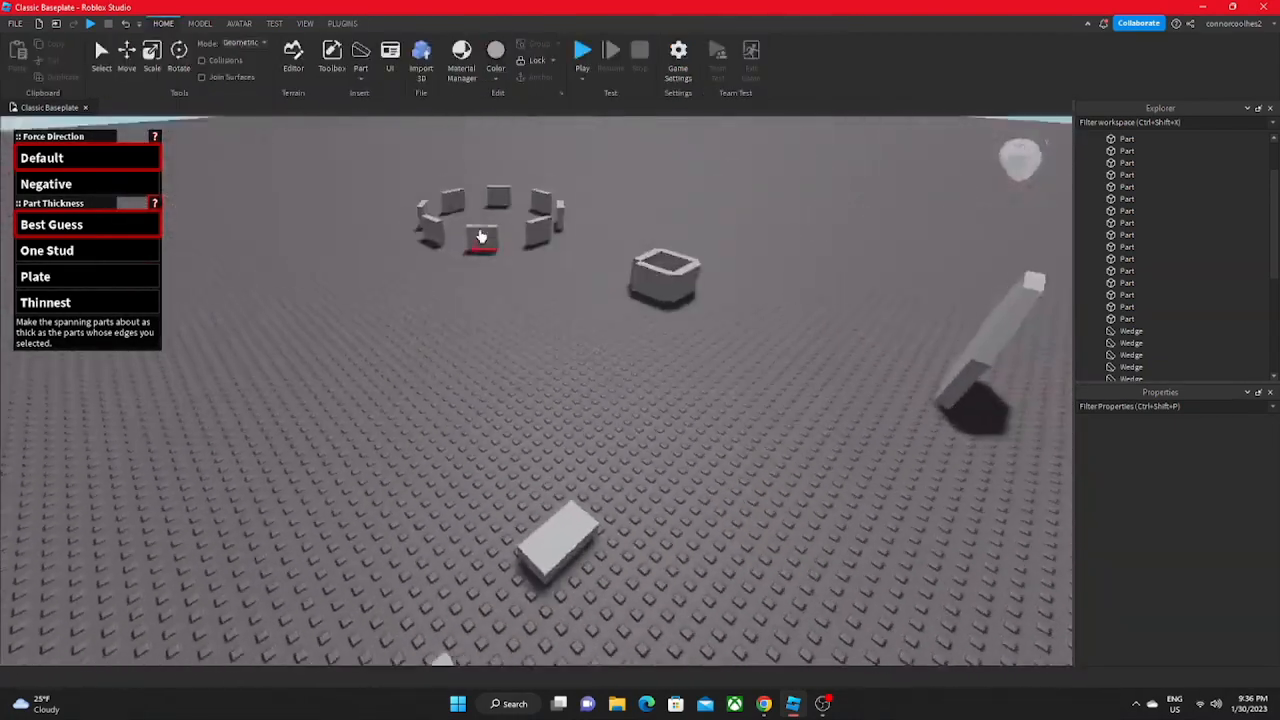
pyautogui.scroll(10, 553, 367)
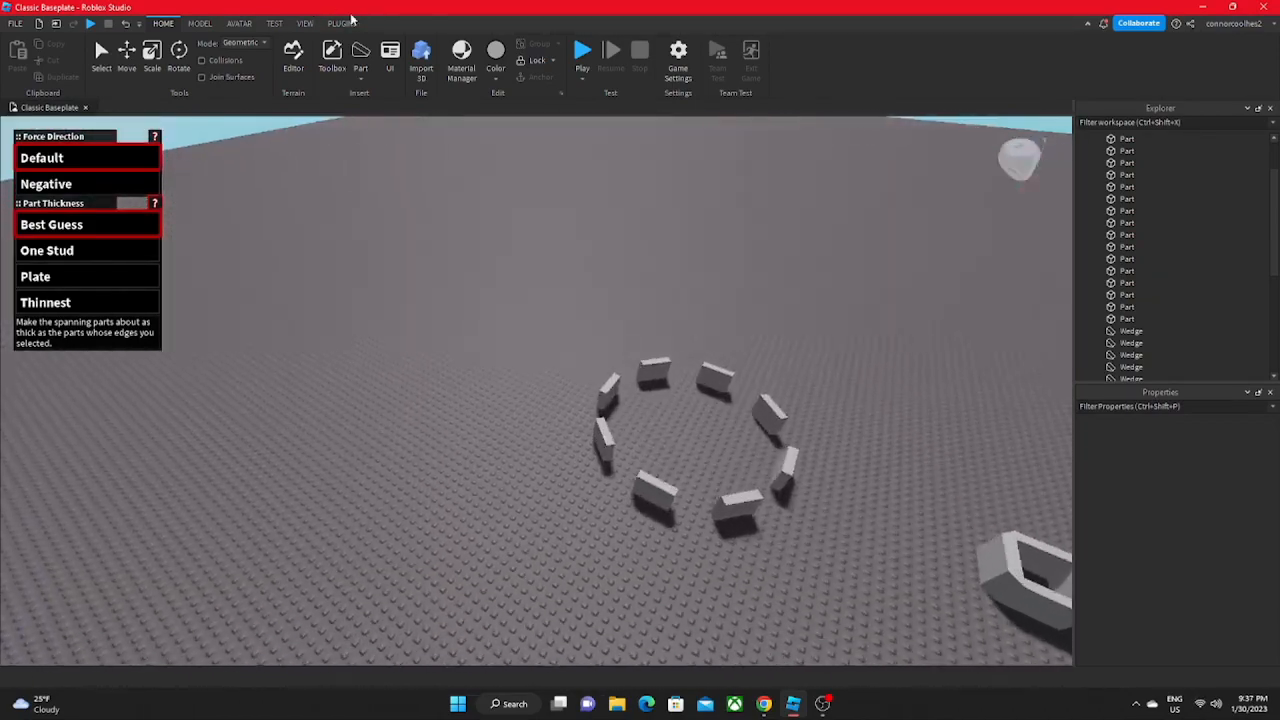
pyautogui.click(342, 23)
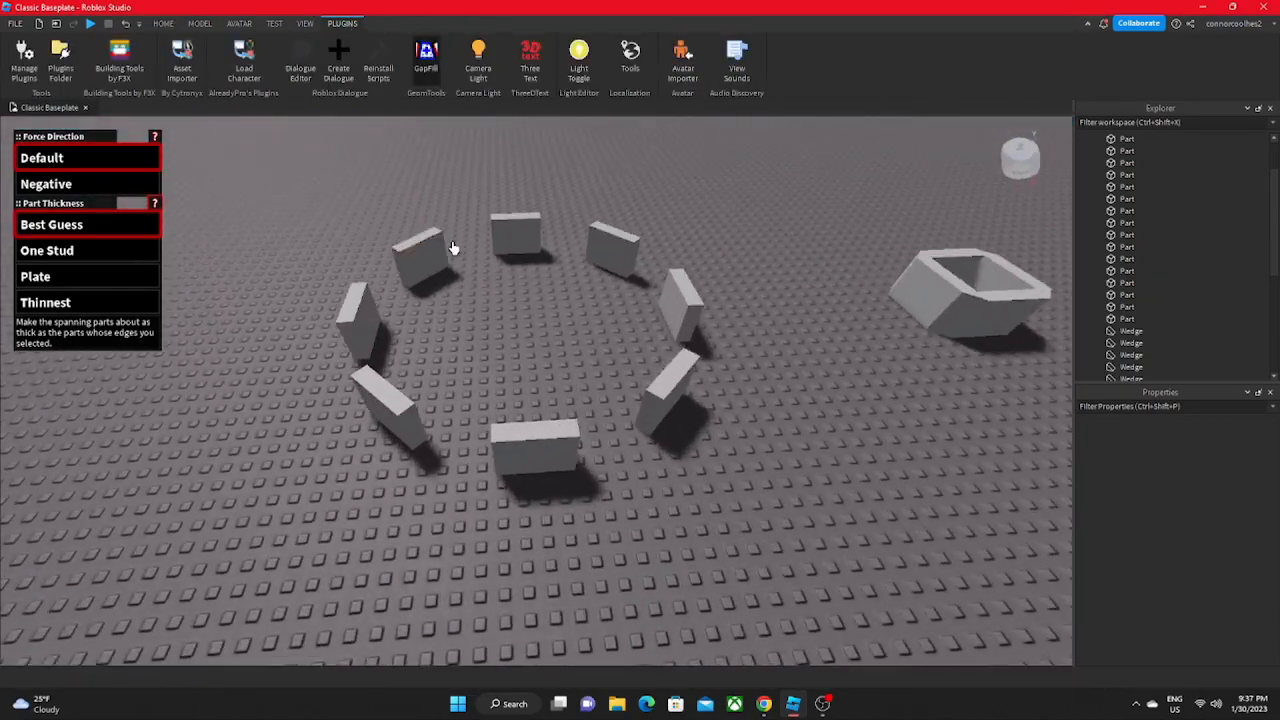
pyautogui.press('d')
pyautogui.moveTo(453, 248); pyautogui.dragTo(668, 275, button='right')
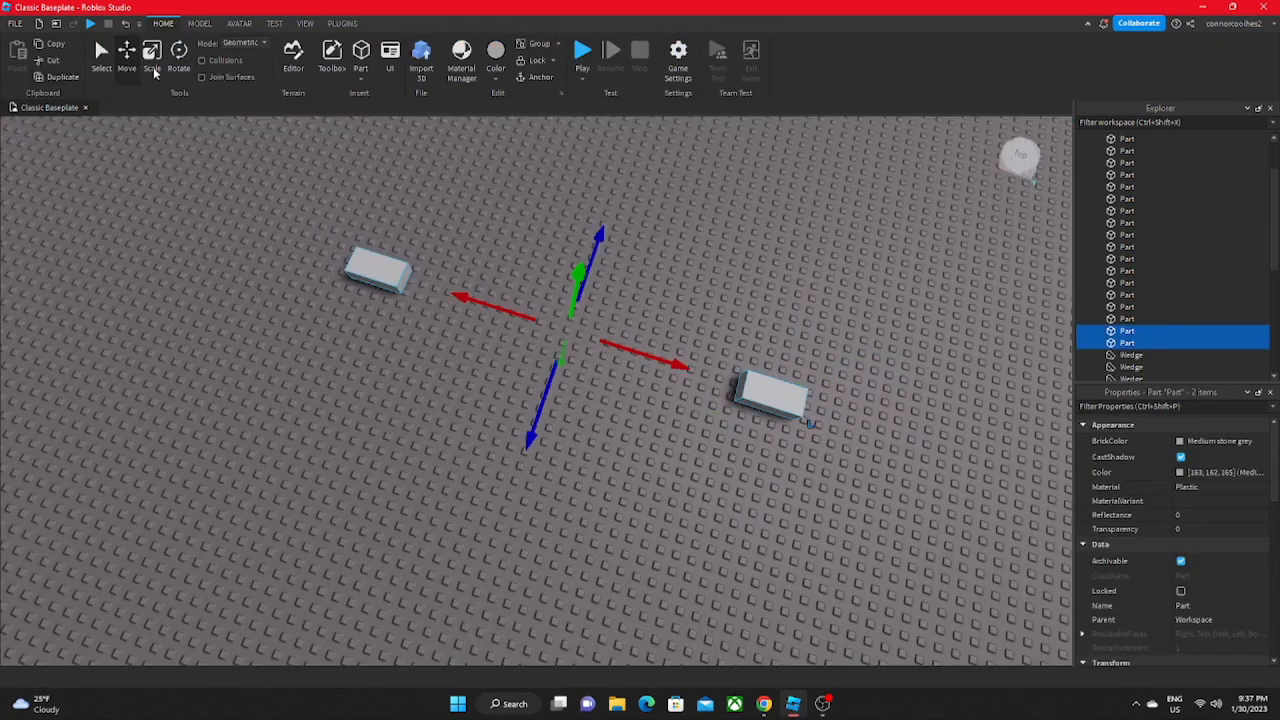
# Step: Rotate the pair of opposite parts and its copies about their shared centre to form a ring of eight
pyautogui.click(179, 58)
pyautogui.moveTo(515, 386); pyautogui.dragTo(680, 423)
pyautogui.moveTo(531, 406); pyautogui.dragTo(694, 363)
pyautogui.click(270, 348)
# Step: Start GapFill and examine the ring of upright parts and the top edges beside its gaps
pyautogui.scroll(-5, 270, 348)
pyautogui.moveTo(270, 348); pyautogui.dragTo(270, 348, button='right')
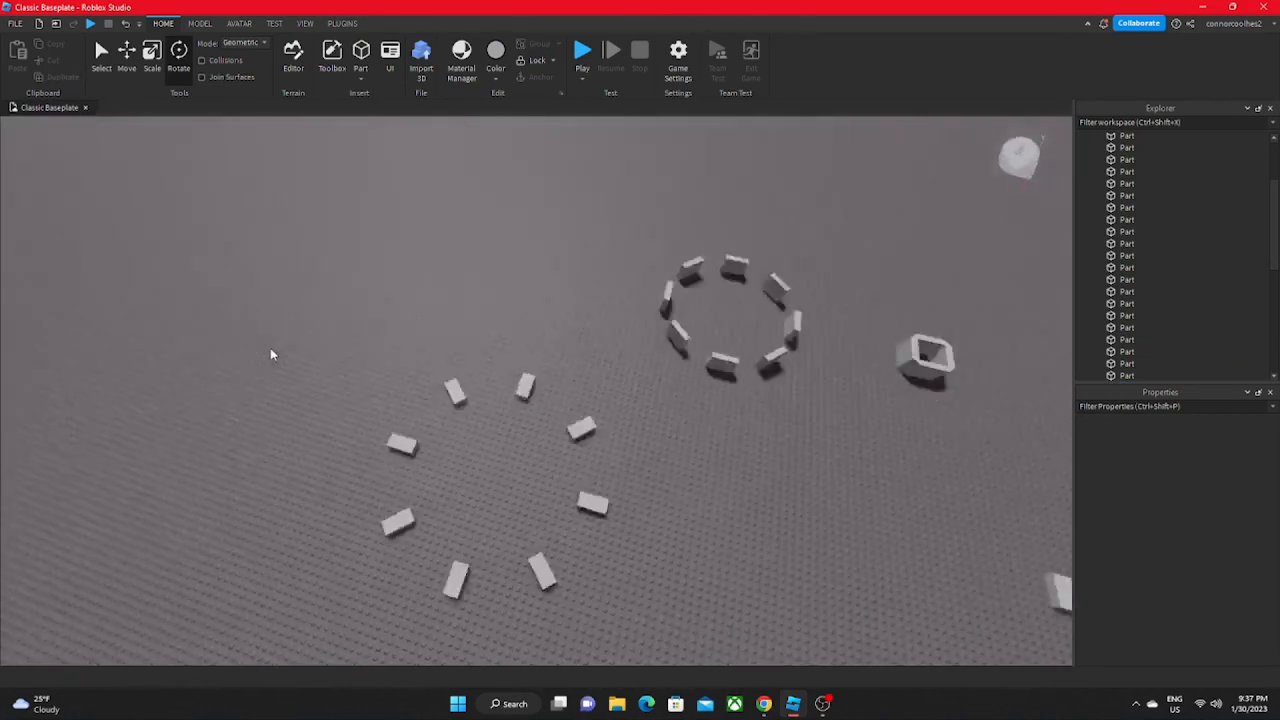
pyautogui.press('w')
pyautogui.click(335, 23)
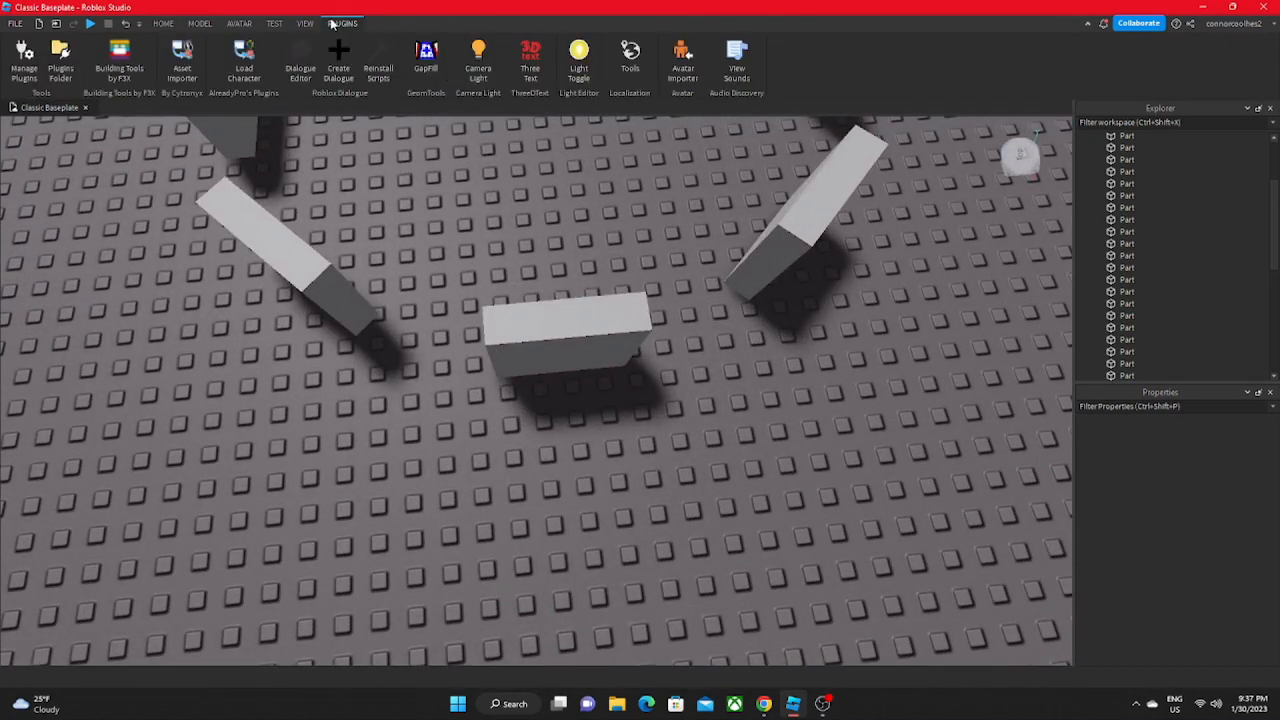
pyautogui.click(430, 75)
pyautogui.moveTo(428, 157); pyautogui.dragTo(428, 157, button='right')
pyautogui.press('w')
pyautogui.press('s')
pyautogui.press('w')
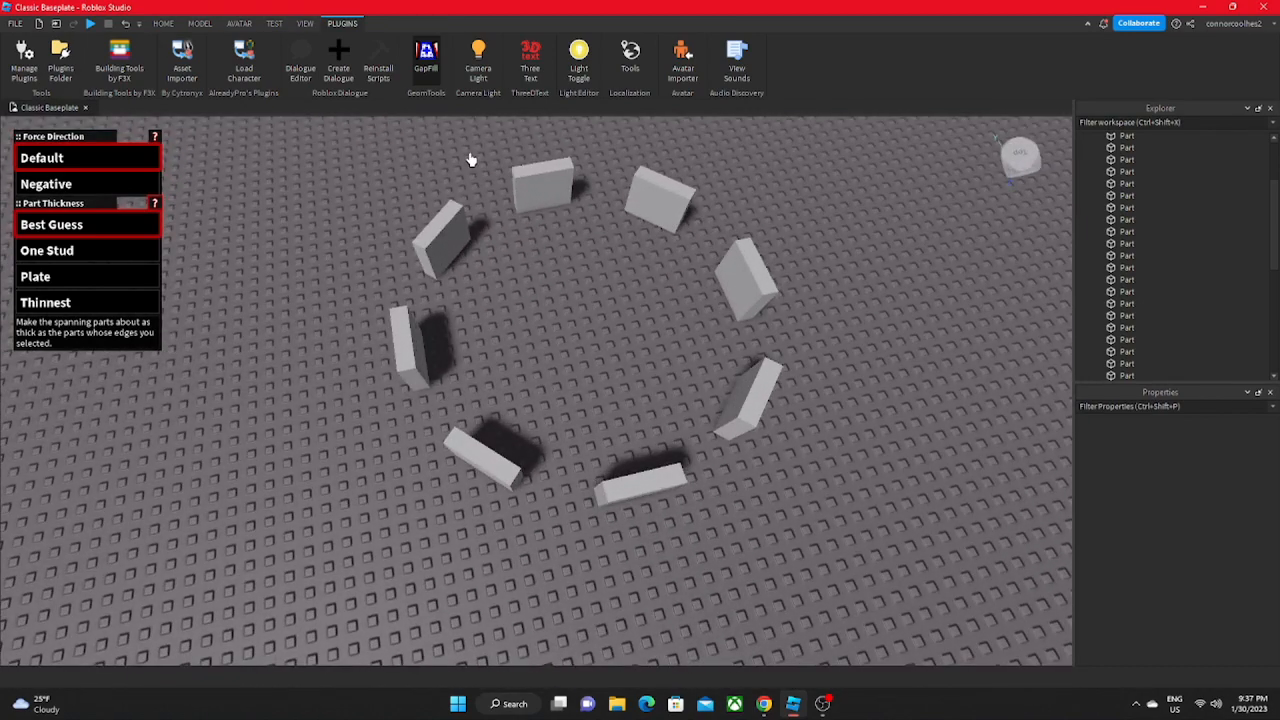
pyautogui.scroll(3, 437, 277)
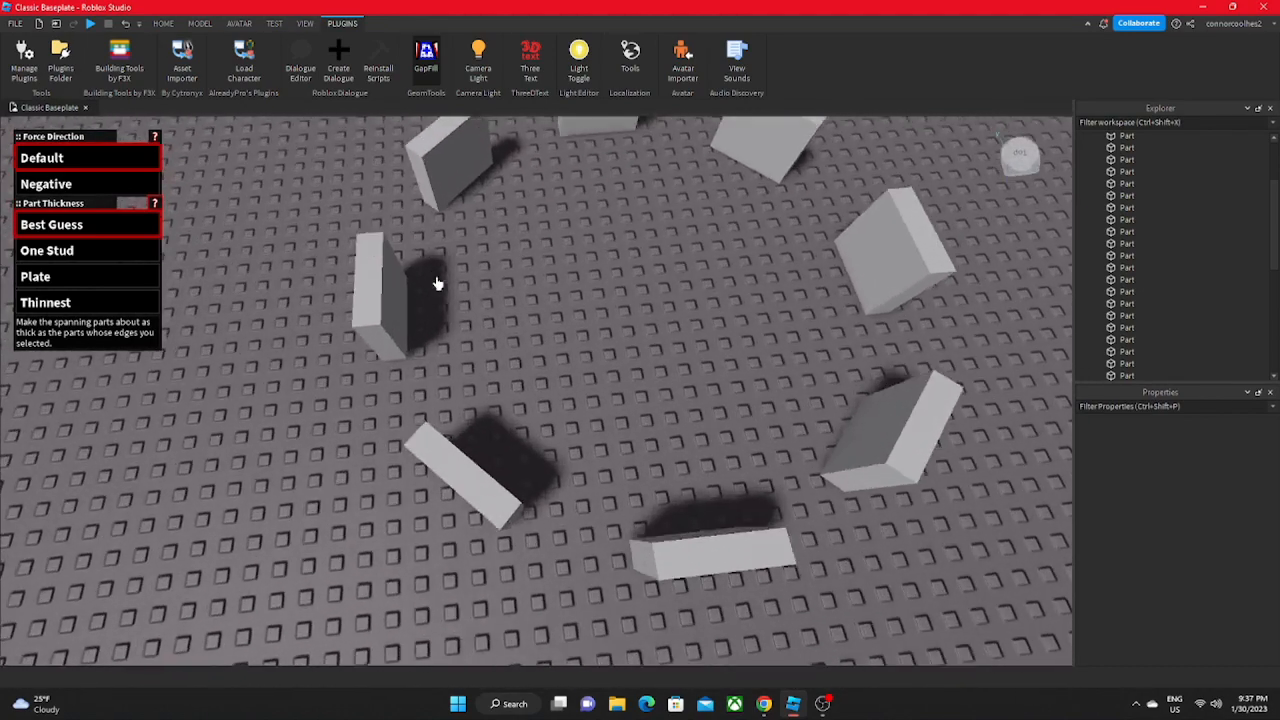
pyautogui.scroll(-6, 437, 284)
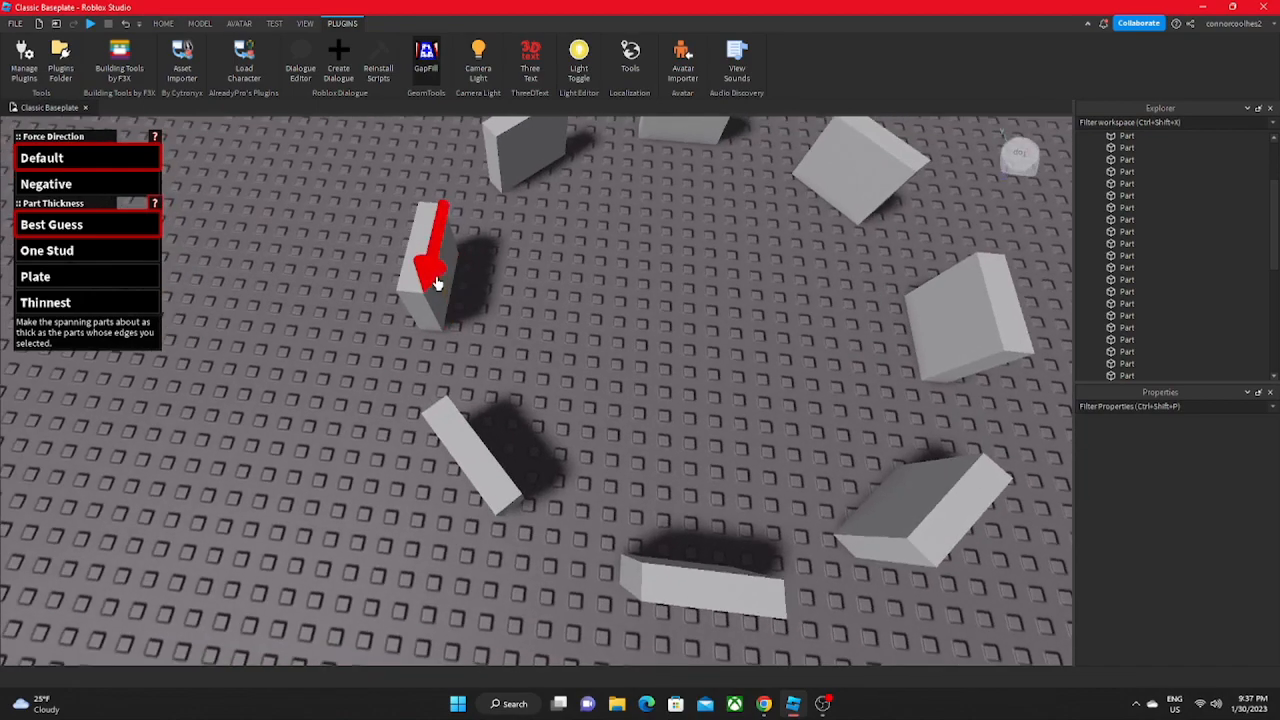
pyautogui.scroll(6, 437, 284)
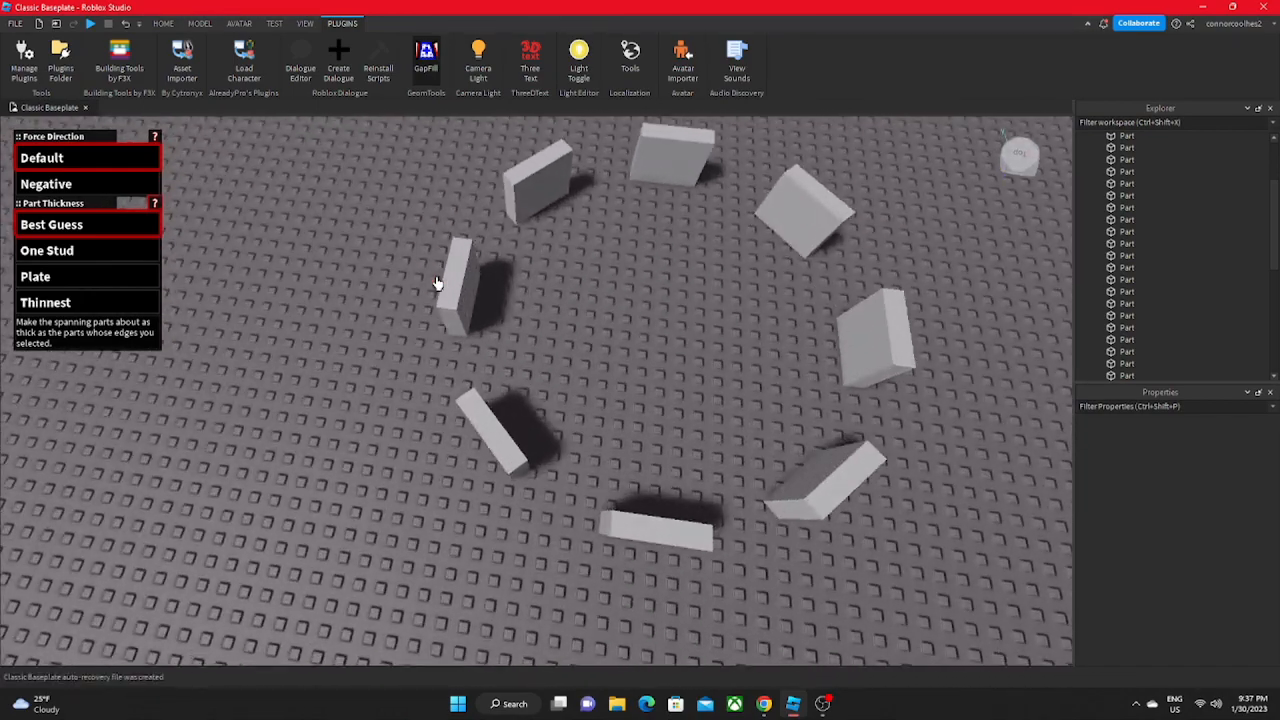
pyautogui.scroll(4, 437, 284)
pyautogui.scroll(-6, 438, 283)
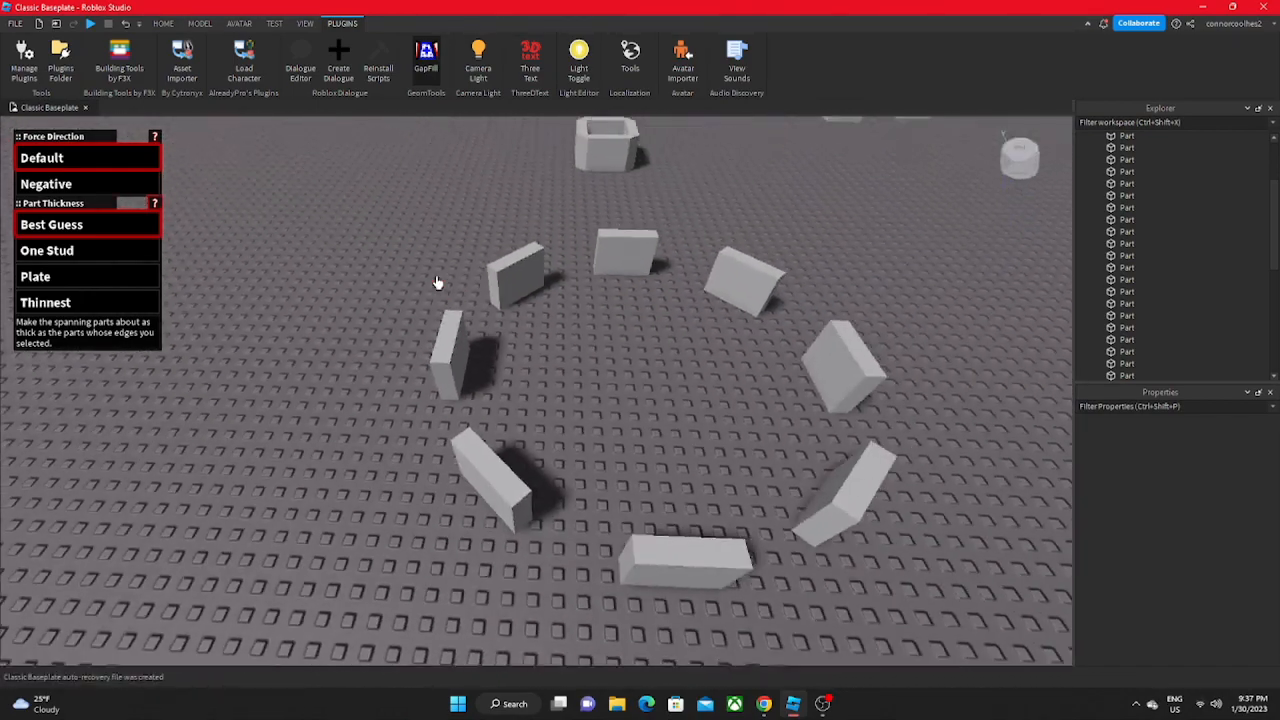
pyautogui.scroll(5, 438, 283)
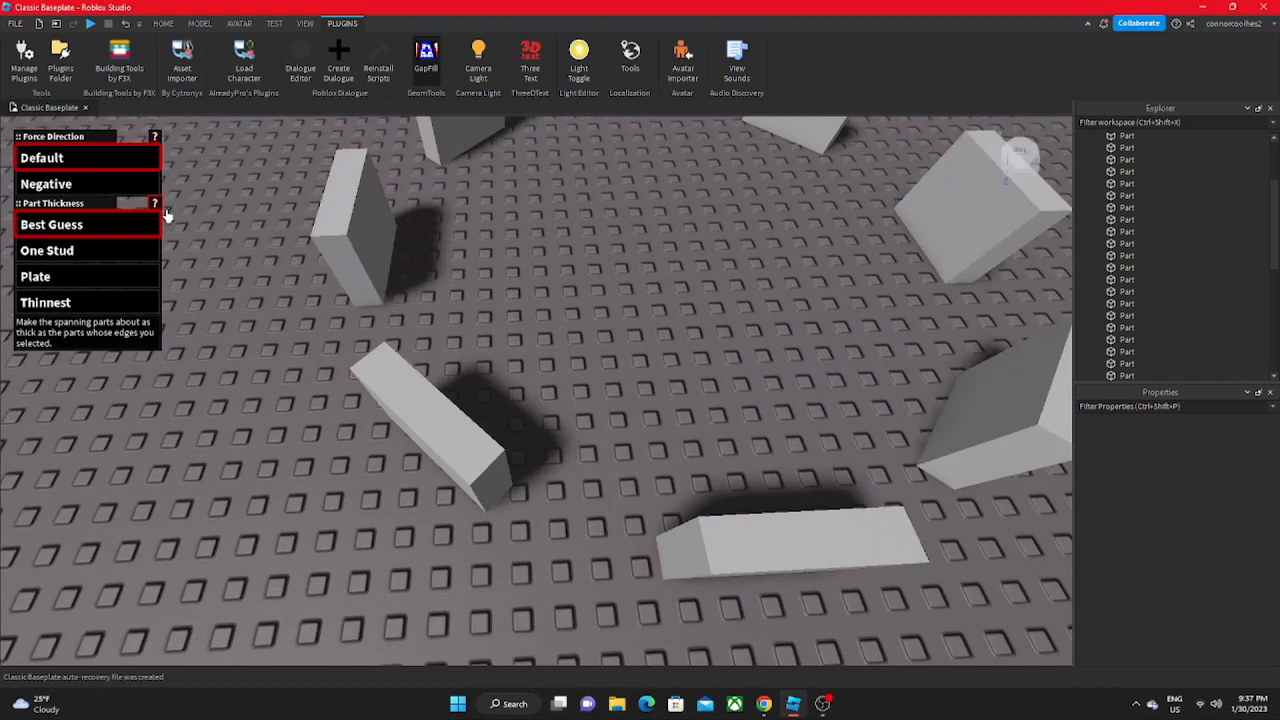
# Step: Set GapFill's force direction to Negative and fill the gap between the top end edges of two neighbouring ring parts
pyautogui.click(63, 186)
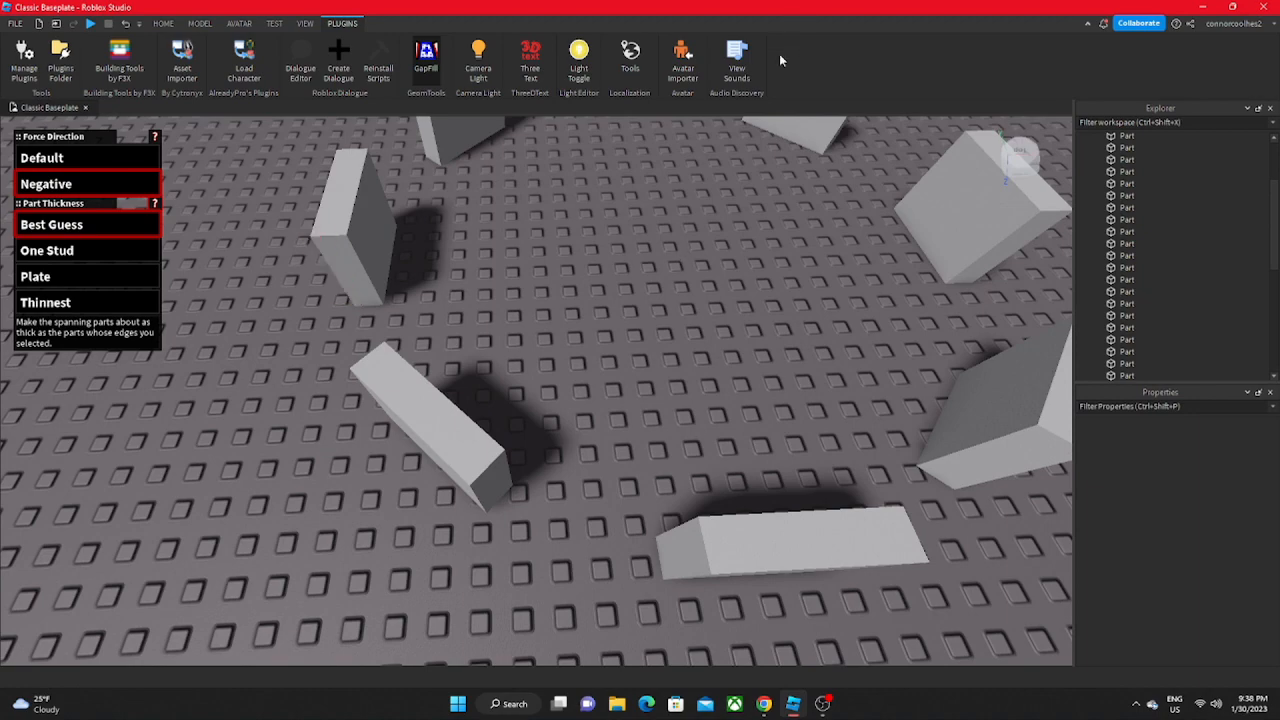
pyautogui.moveTo(609, 320); pyautogui.dragTo(609, 320, button='right')
pyautogui.click(483, 415)
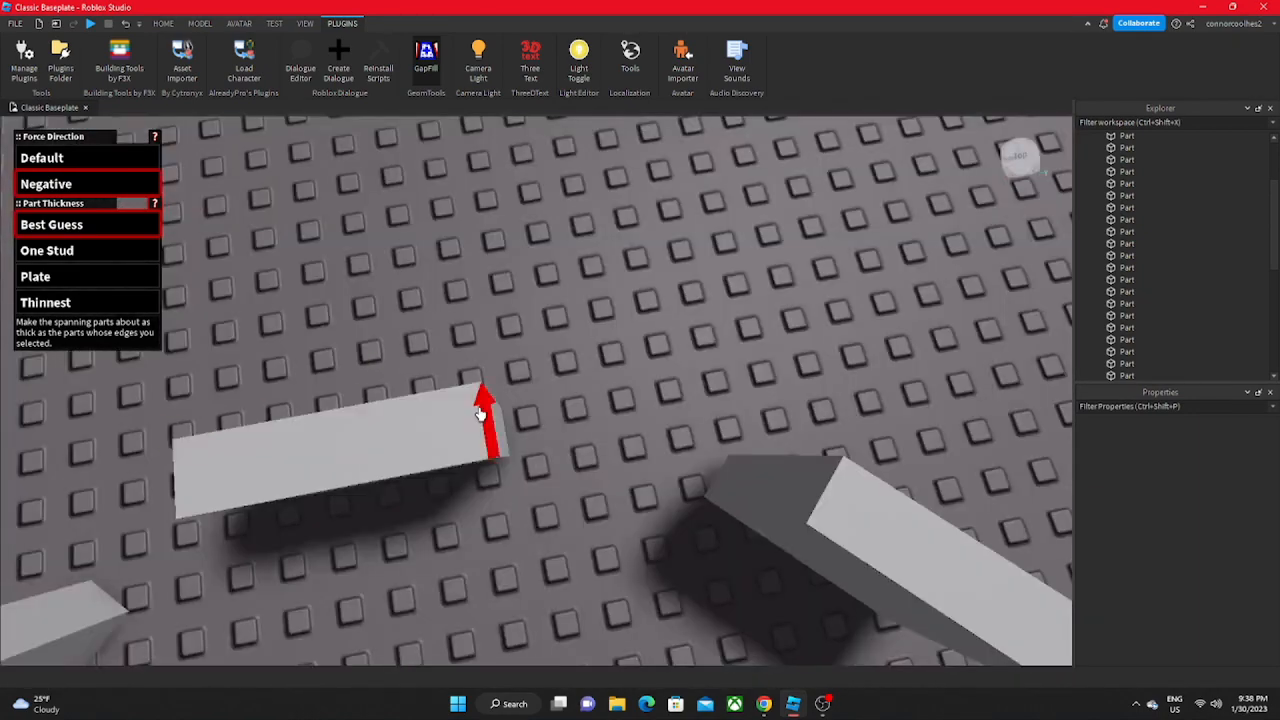
pyautogui.click(850, 481)
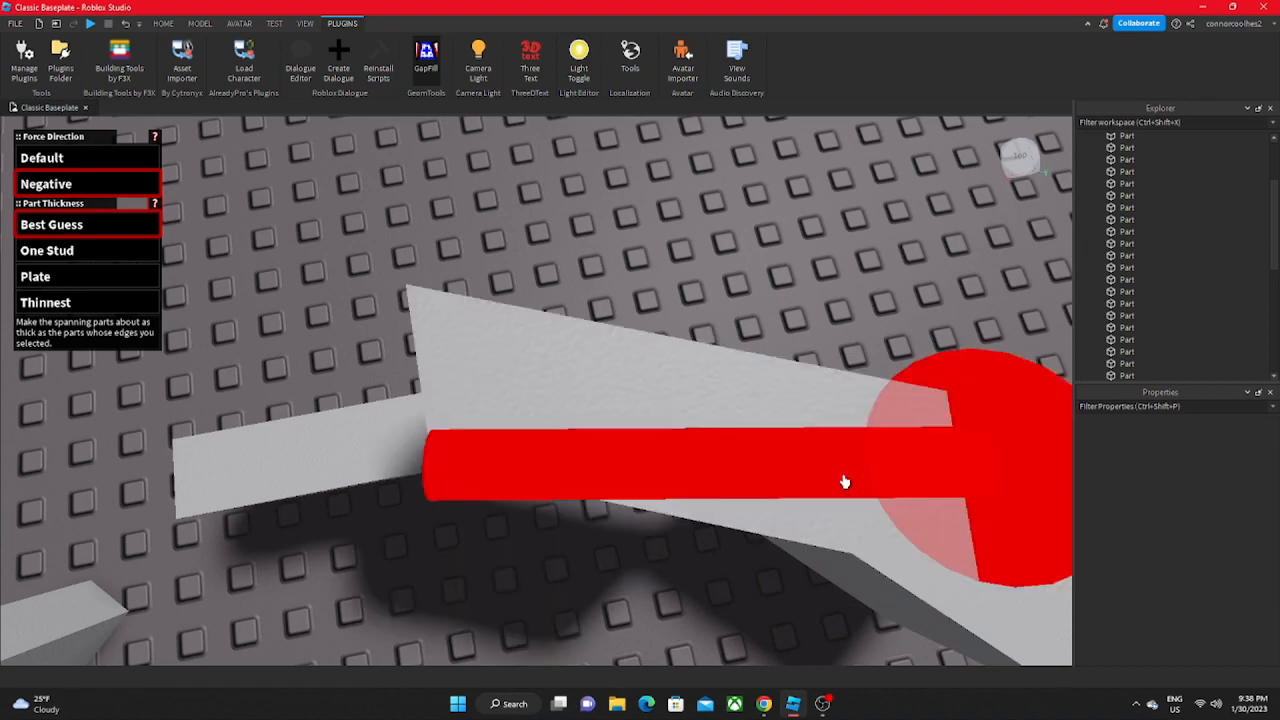
pyautogui.moveTo(832, 457); pyautogui.dragTo(836, 470, button='right')
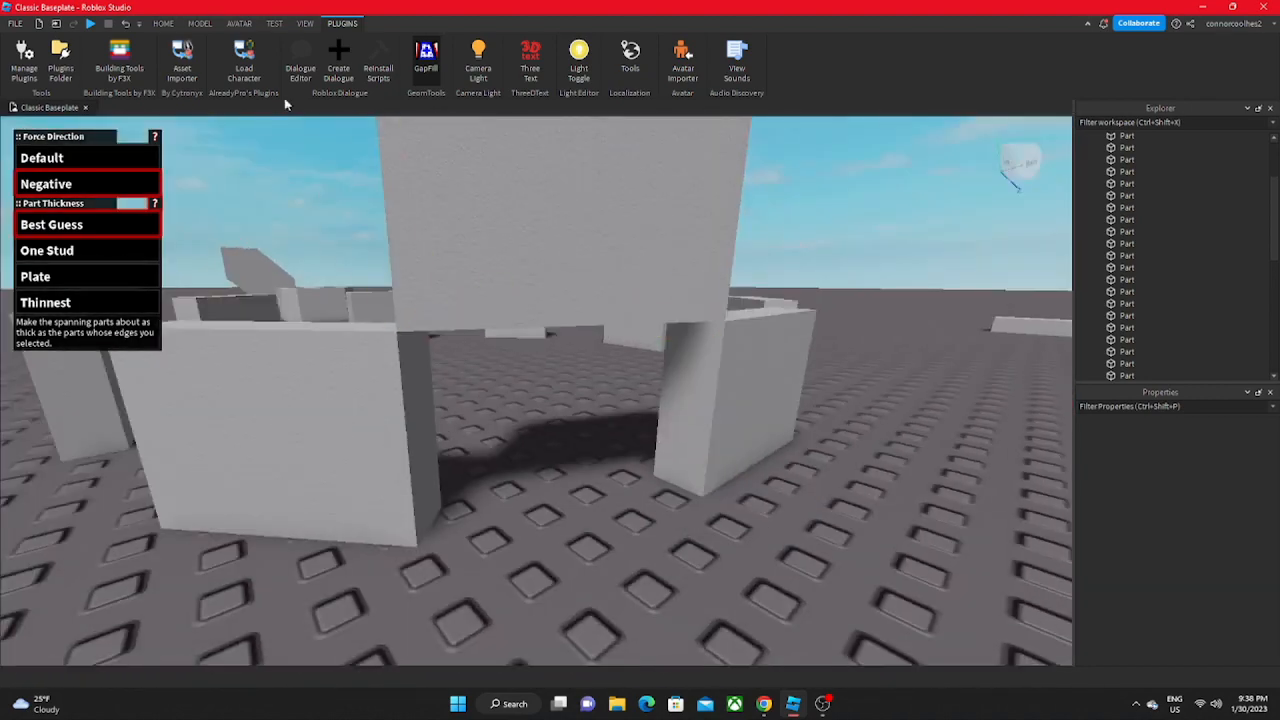
# Step: Select the four filler wedges above the gap and lower them until they sit flush between the two ring parts
pyautogui.click(433, 75)
pyautogui.click(163, 23)
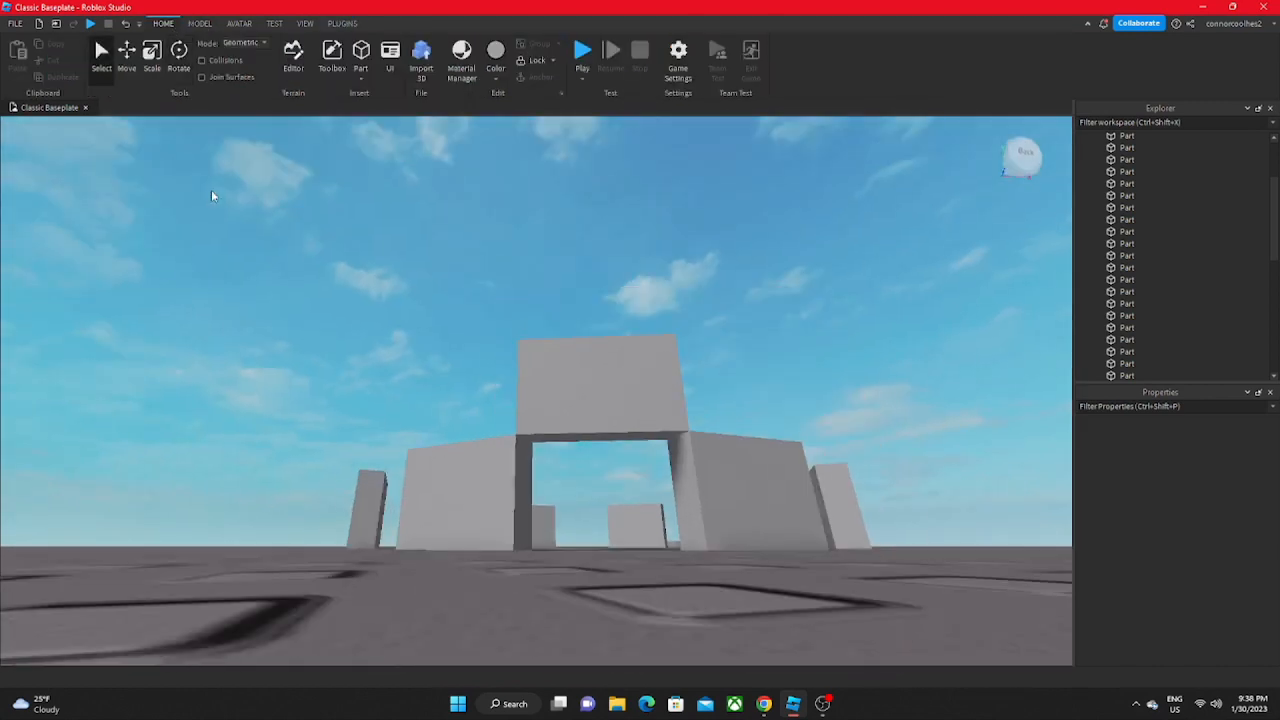
pyautogui.moveTo(445, 297); pyautogui.dragTo(683, 462)
pyautogui.press('w')
pyautogui.moveTo(551, 363)
pyautogui.mouseDown(button='right')
pyautogui.moveTo(543, 352)
pyautogui.moveTo(543, 363)
pyautogui.mouseUp(button='right')
pyautogui.press('s')
pyautogui.press('w')
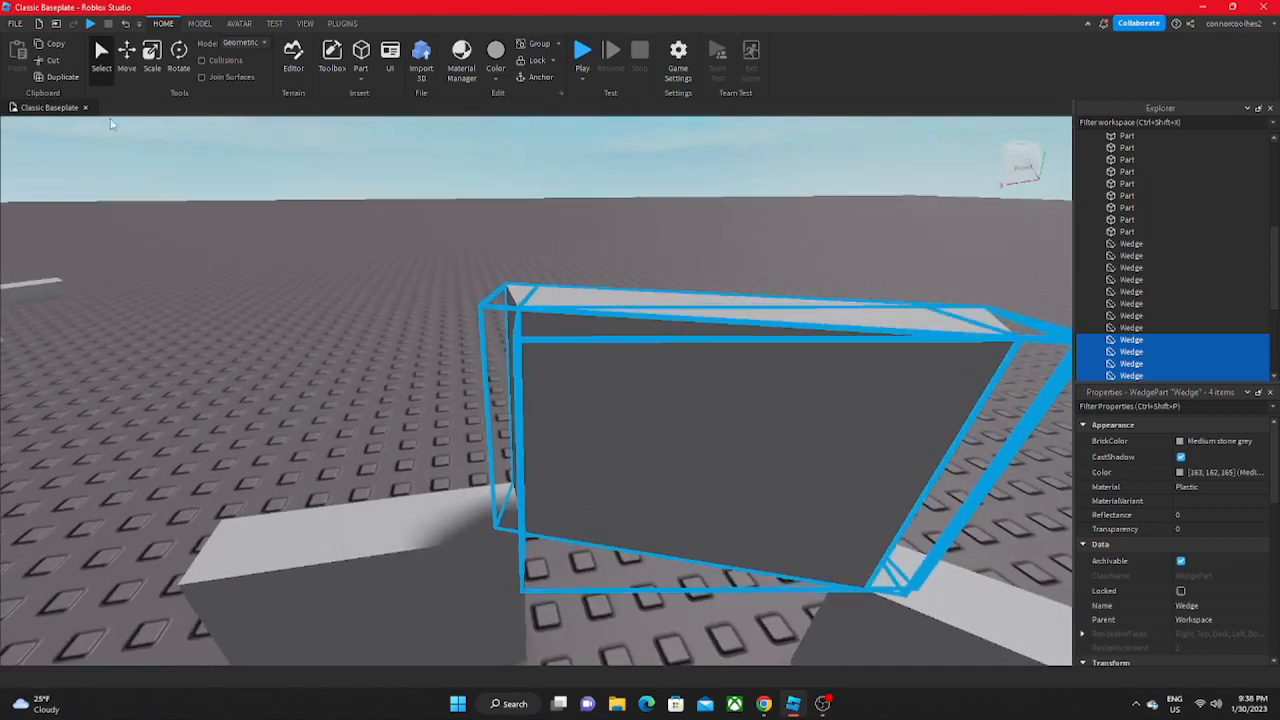
pyautogui.scroll(-2, 1105, 260)
pyautogui.moveTo(543, 289); pyautogui.dragTo(523, 263, button='right')
pyautogui.click(126, 54)
pyautogui.moveTo(640, 320); pyautogui.dragTo(491, 343, button='right')
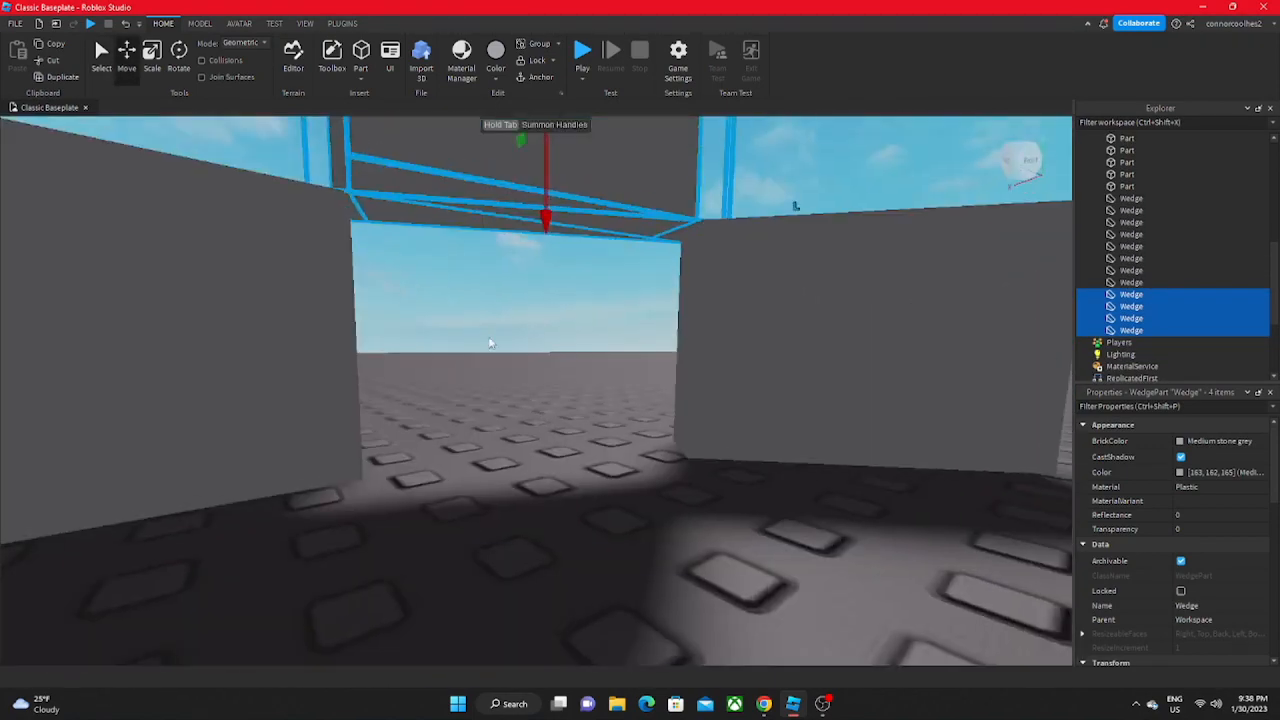
pyautogui.moveTo(552, 222); pyautogui.dragTo(597, 451)
pyautogui.click(655, 500)
pyautogui.moveTo(655, 500); pyautogui.dragTo(656, 501, button='right')
pyautogui.scroll(6, 655, 500)
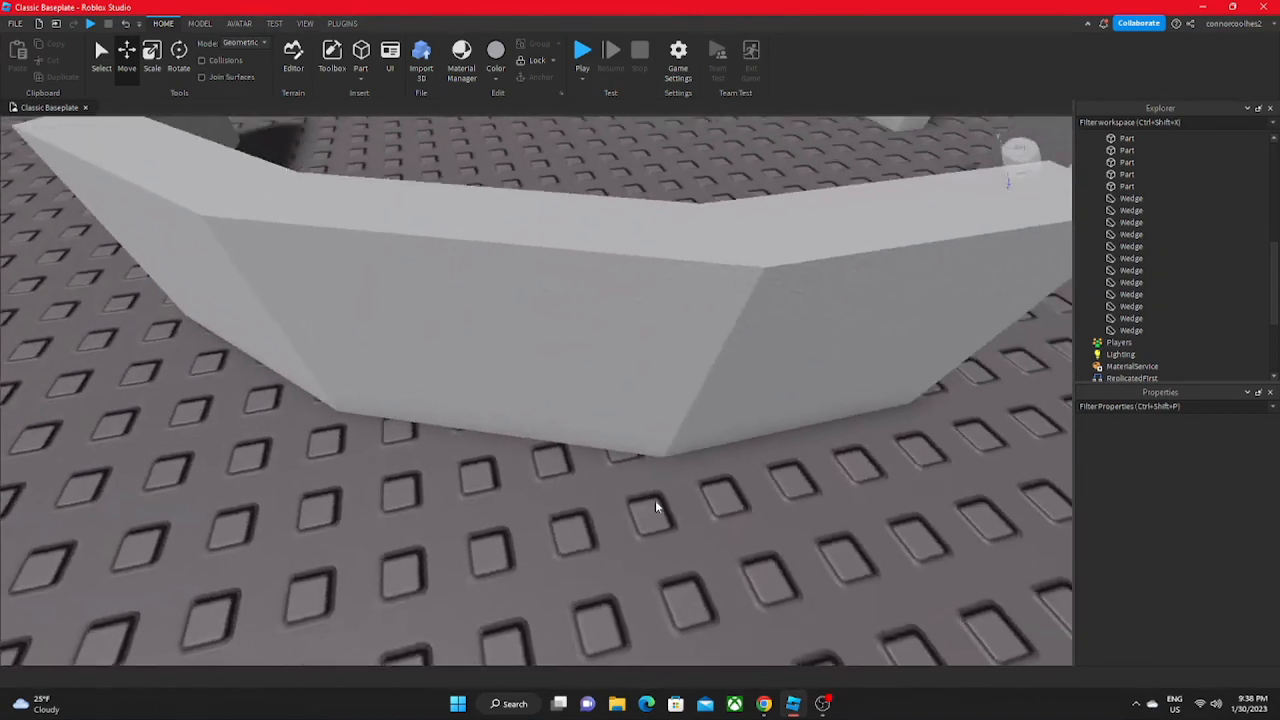
pyautogui.scroll(-7, 656, 506)
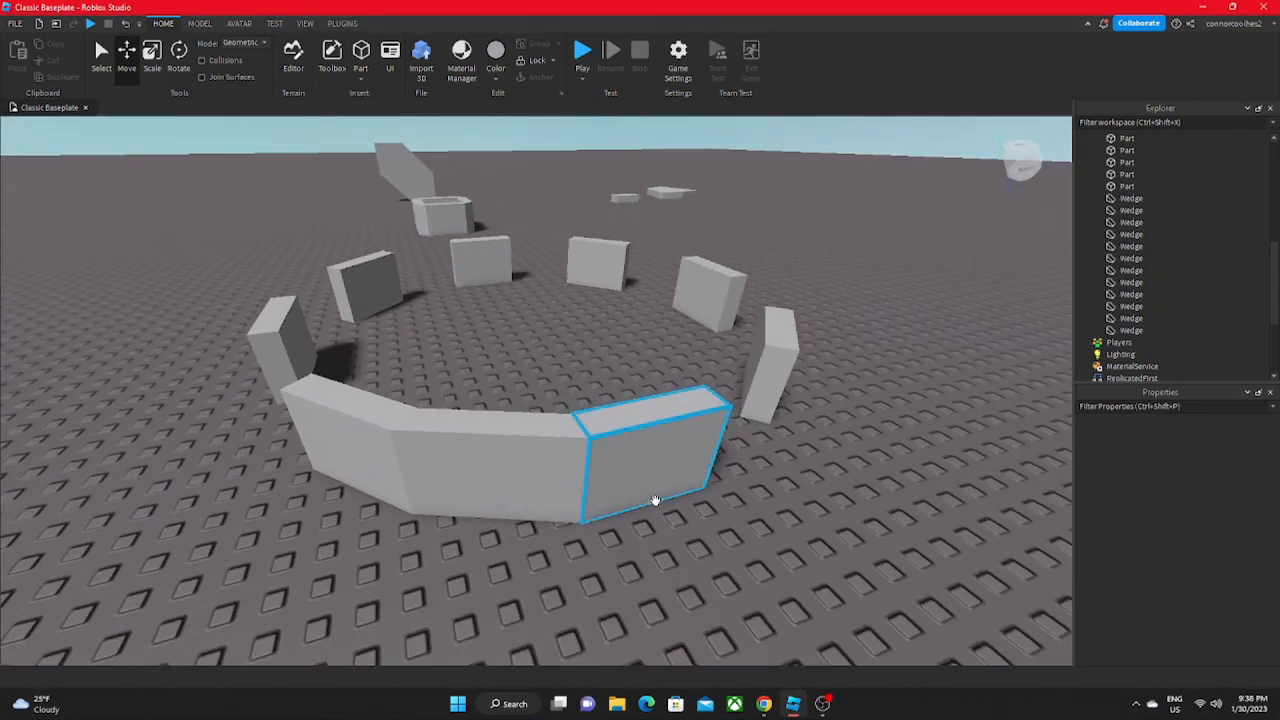
# Step: Undo the lowering of the filler wedges and the gap fill itself
pyautogui.hotkey('ctrl', 'z')
pyautogui.hotkey('ctrl', 'z')
pyautogui.hotkey('ctrl', 'z')
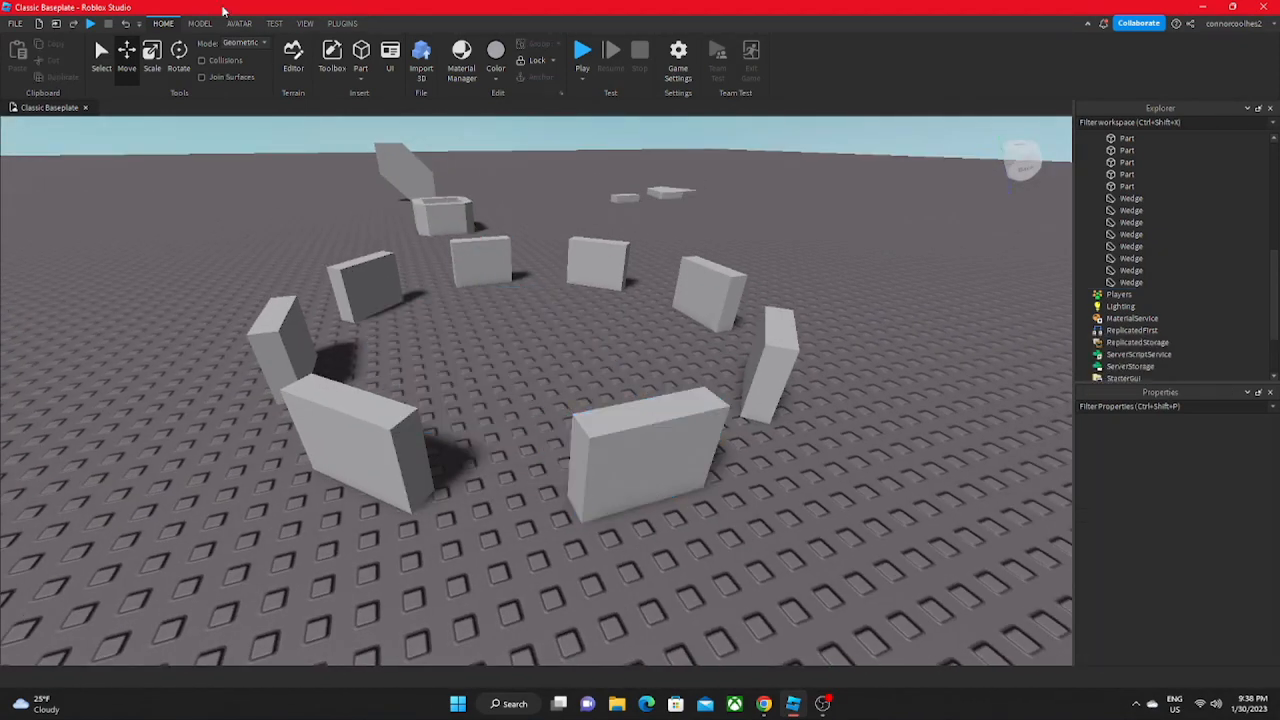
# Step: Restart GapFill with One Stud part thickness and fill the same ring gap between the two parts' top end edges
pyautogui.click(340, 23)
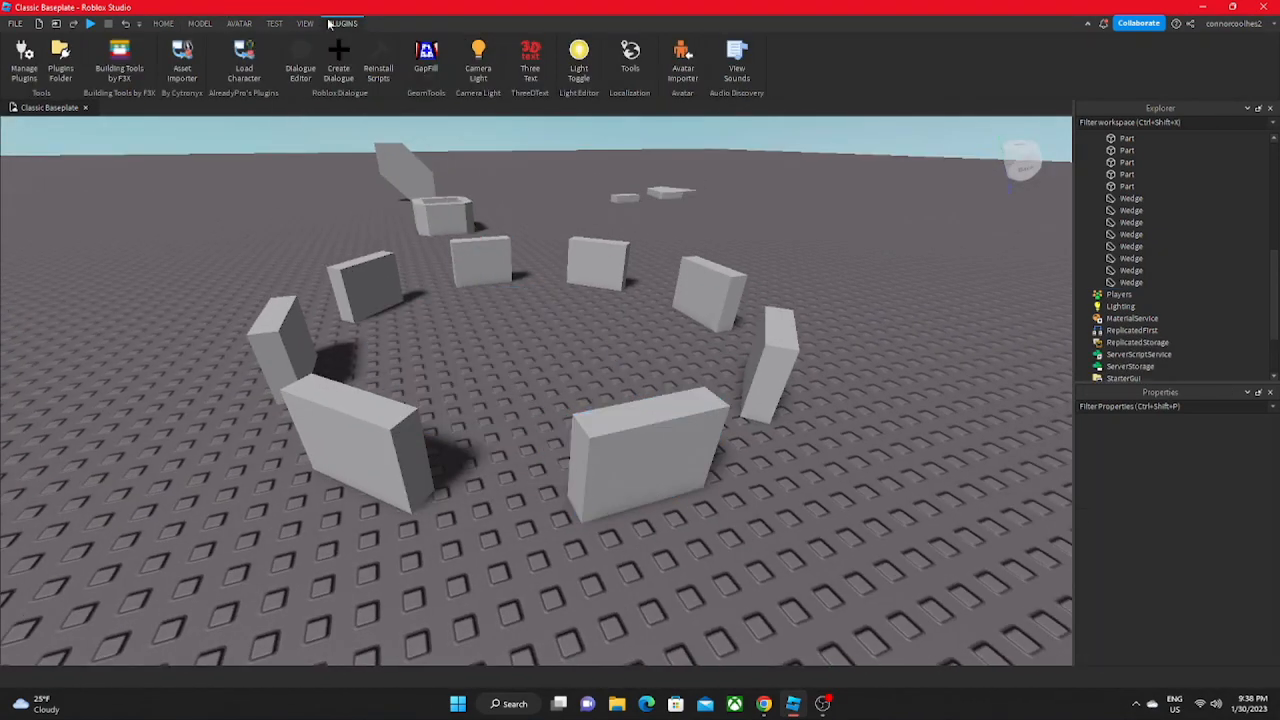
pyautogui.click(272, 23)
pyautogui.click(236, 24)
pyautogui.click(200, 23)
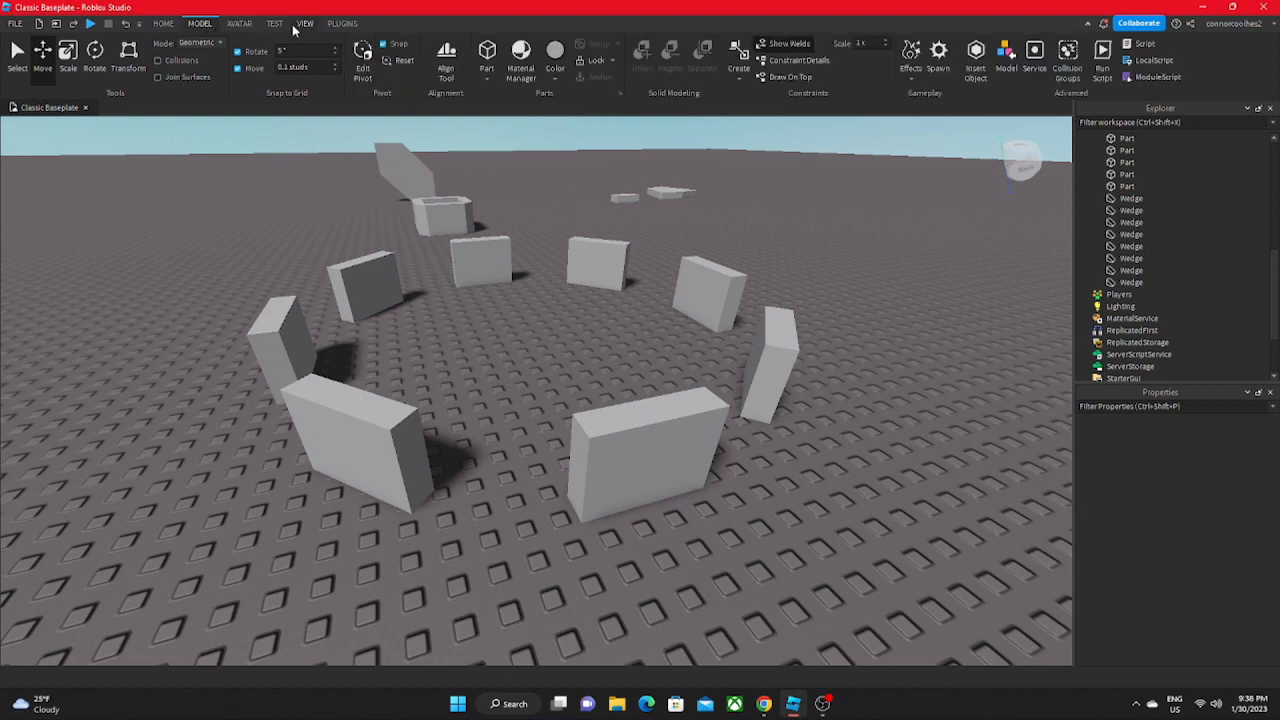
pyautogui.click(350, 24)
pyautogui.click(426, 55)
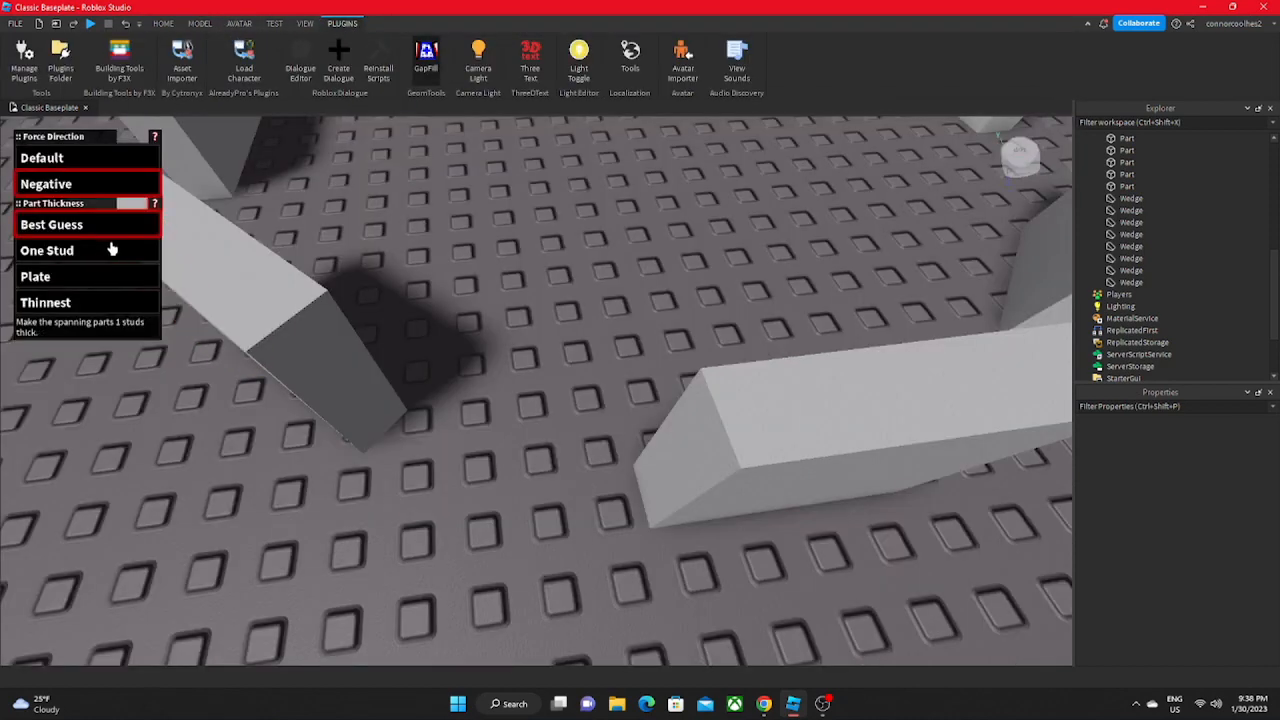
pyautogui.click(110, 253)
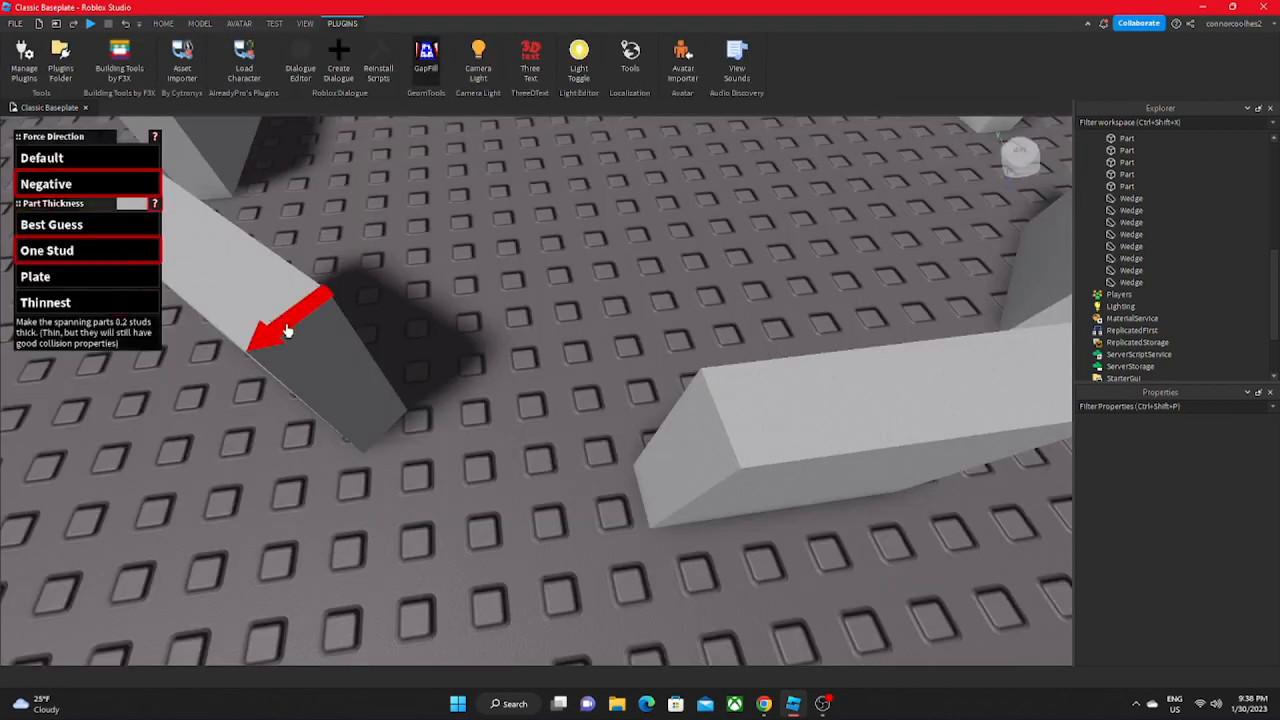
pyautogui.click(726, 445)
pyautogui.moveTo(580, 387); pyautogui.dragTo(580, 387, button='right')
pyautogui.press('s')
pyautogui.press('w')
# Step: Open the Size property of one filler wedge for inspection and undo the one-stud fill
pyautogui.click(160, 23)
pyautogui.click(101, 58)
pyautogui.click(323, 343)
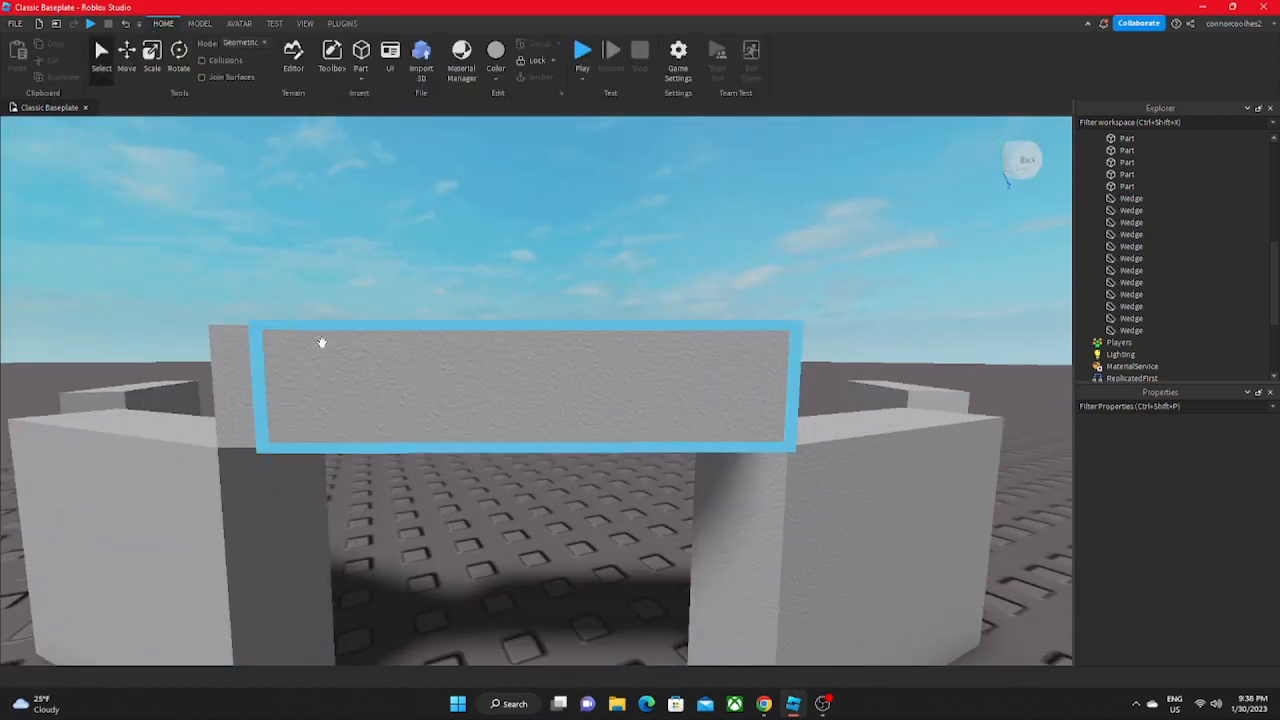
pyautogui.click(1190, 494)
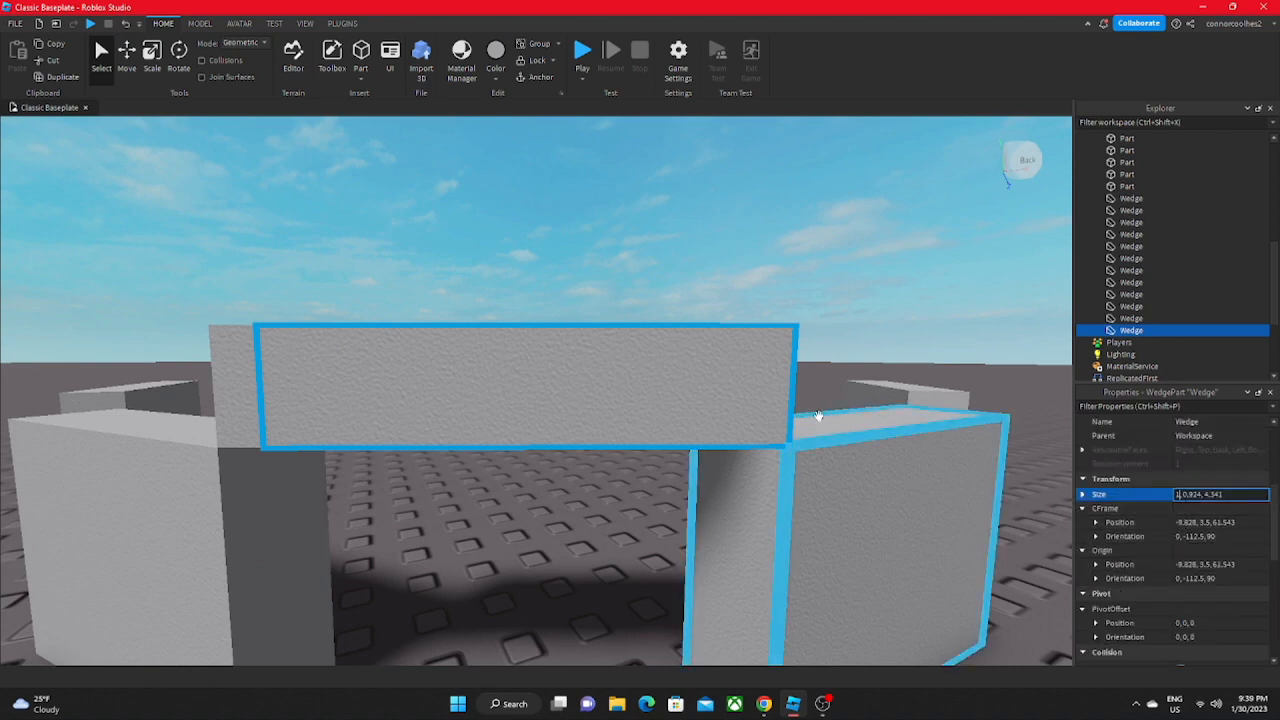
pyautogui.moveTo(817, 417); pyautogui.dragTo(809, 420, button='right')
pyautogui.hotkey('ctrl', 'z')
# Step: Restart GapFill and set its part thickness to Best Guess
pyautogui.click(342, 27)
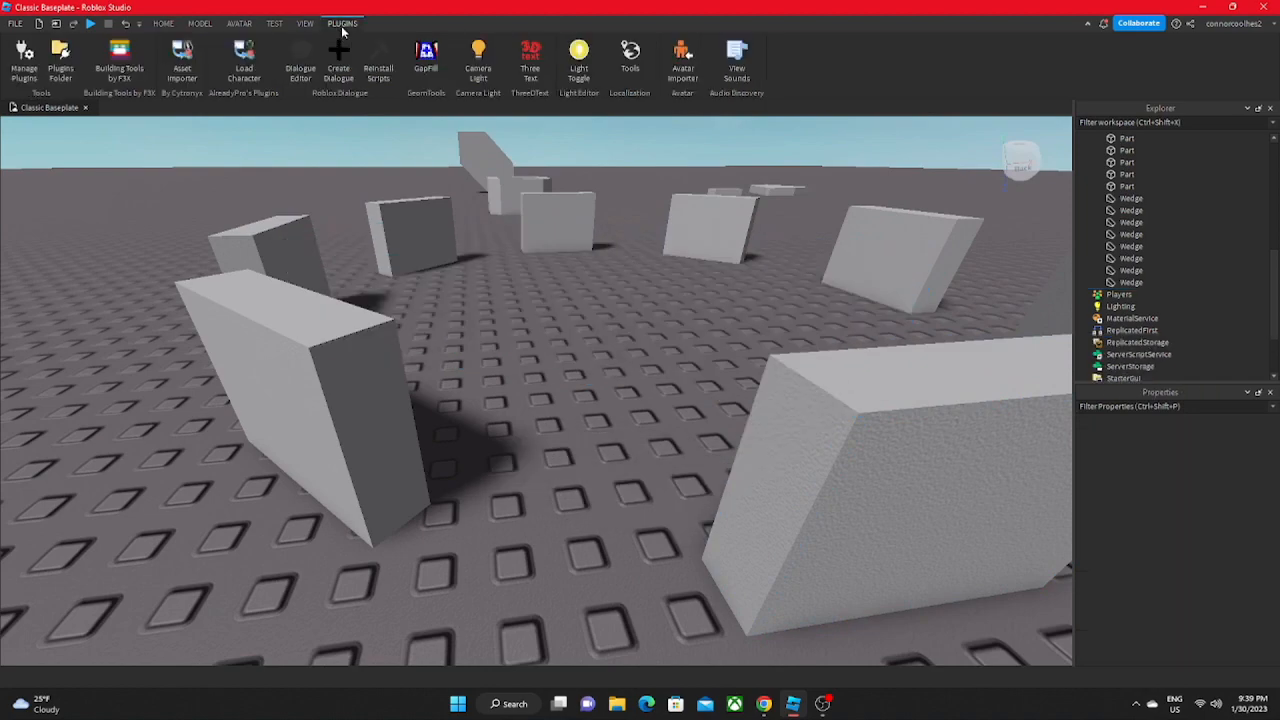
pyautogui.click(427, 58)
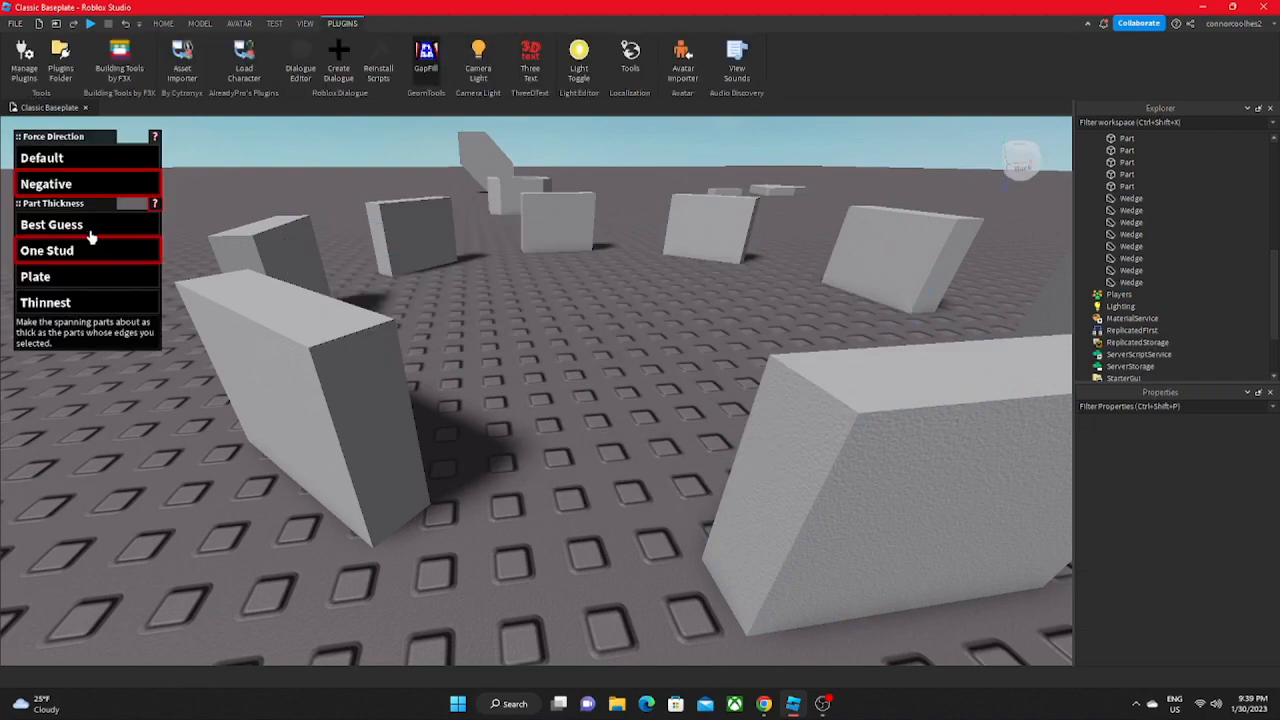
pyautogui.click(88, 226)
pyautogui.moveTo(300, 345); pyautogui.dragTo(306, 362, button='right')
pyautogui.scroll(-5, 306, 362)
pyautogui.scroll(3, 306, 362)
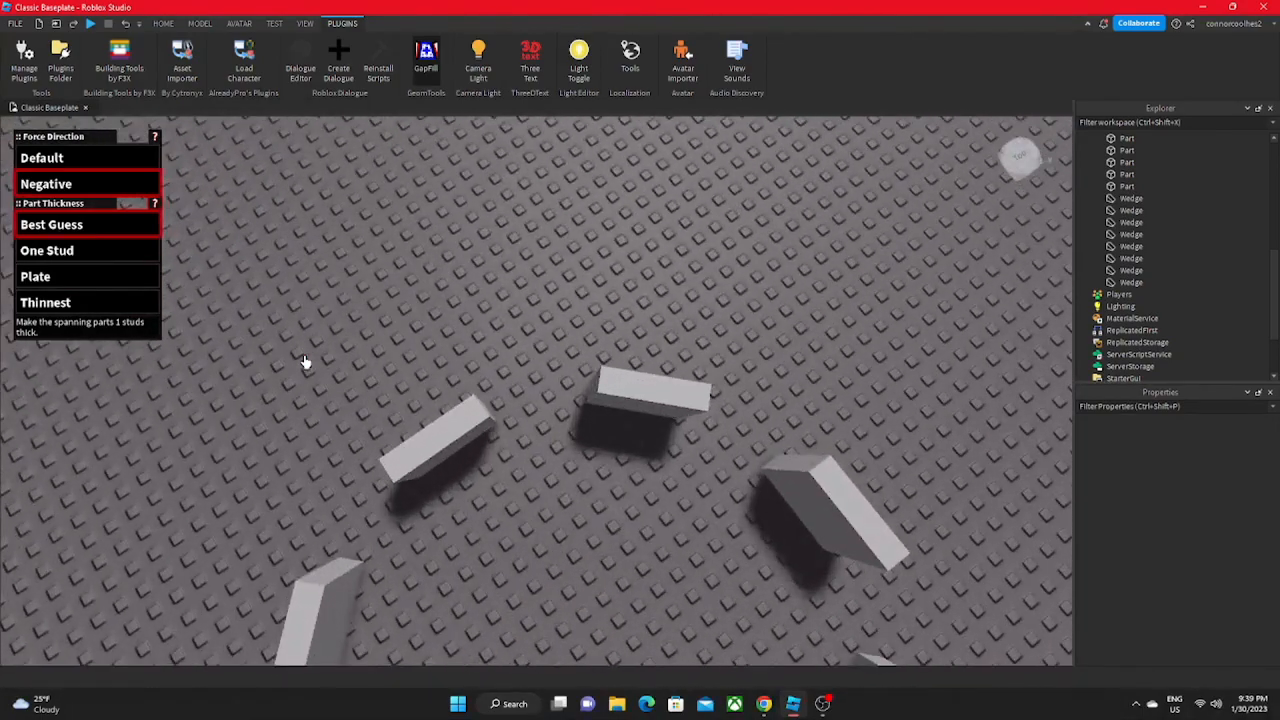
# Step: Try filling a ring gap between two top end edges with Negative force direction, and undo the fill
pyautogui.press('w')
pyautogui.click(374, 429)
pyautogui.click(734, 366)
pyautogui.moveTo(676, 301); pyautogui.dragTo(676, 301, button='right')
pyautogui.press('w')
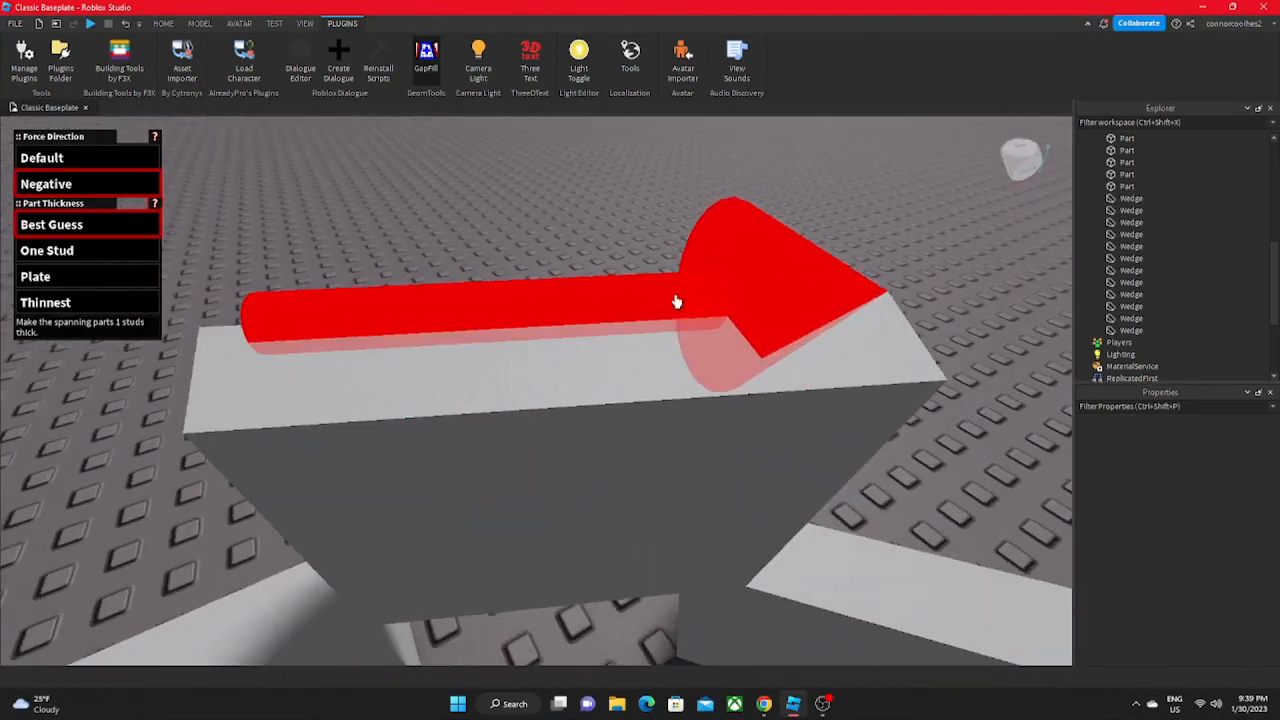
pyautogui.scroll(-5, 676, 301)
pyautogui.hotkey('ctrl', 'z')
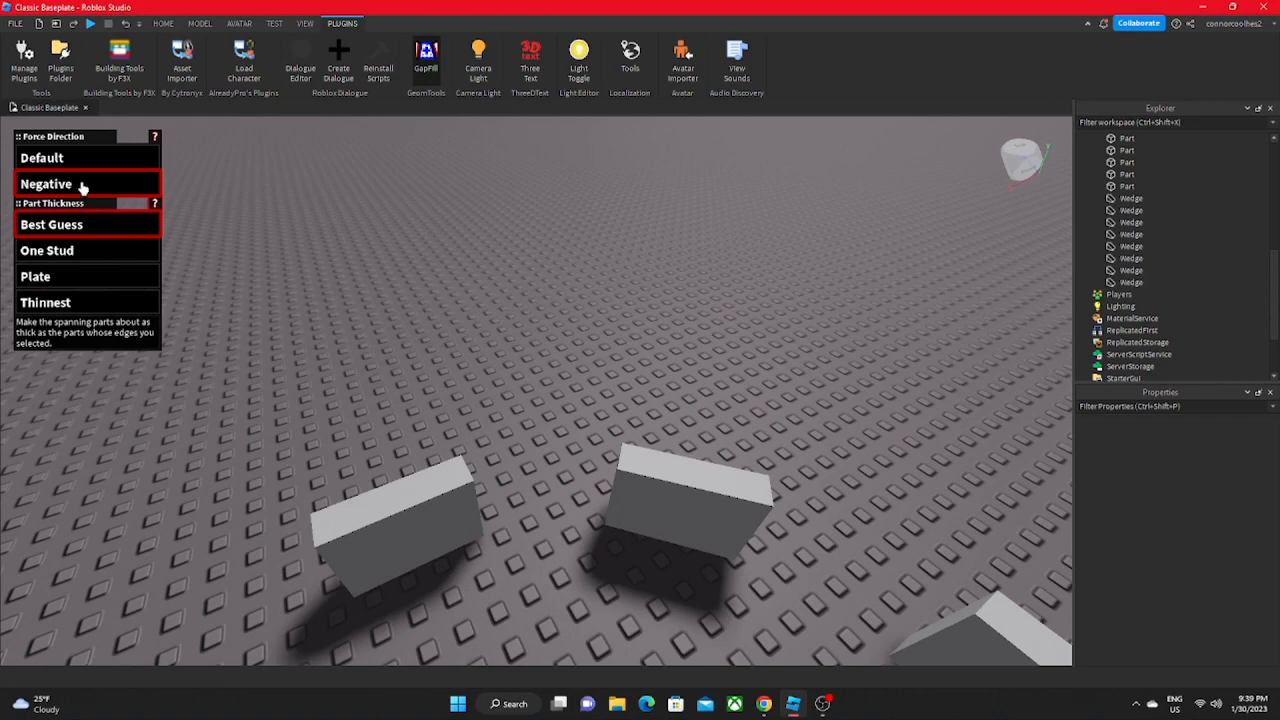
# Step: Set the force direction to Default and fill the gap between the same two parts' top end edges
pyautogui.scroll(5, 440, 354)
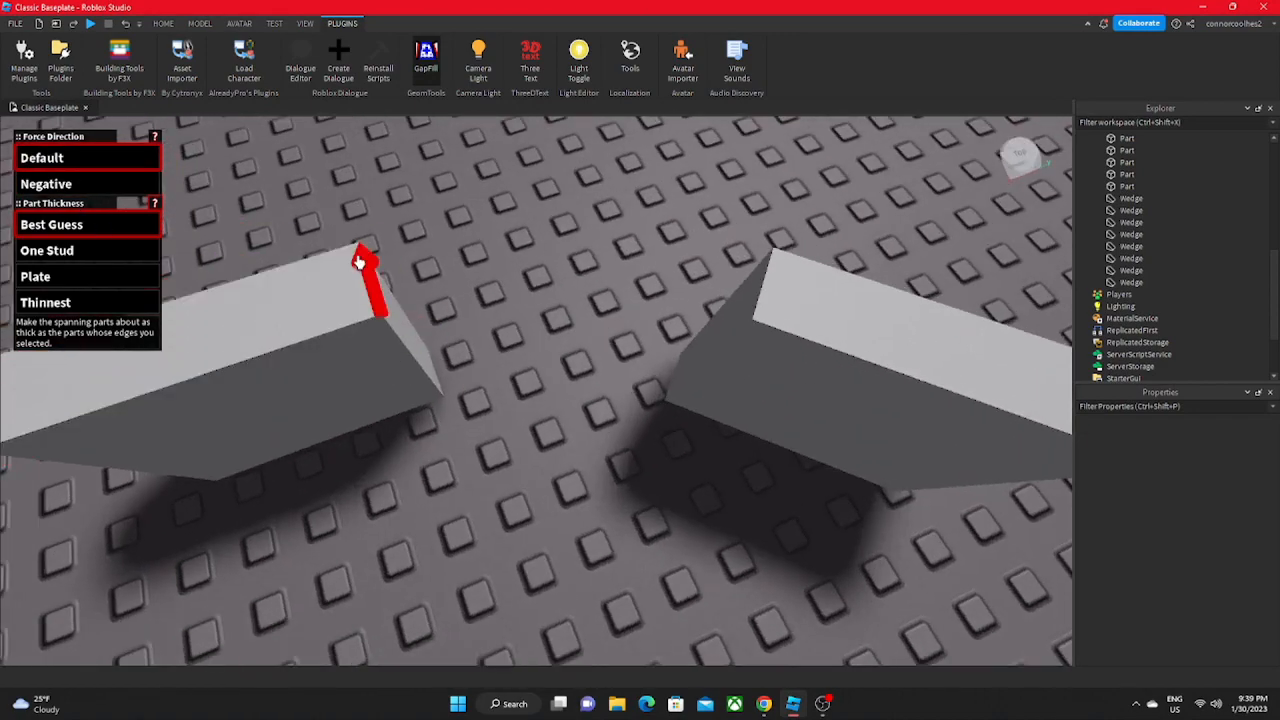
pyautogui.click(359, 261)
pyautogui.click(777, 281)
pyautogui.moveTo(646, 266); pyautogui.dragTo(646, 266, button='right')
pyautogui.scroll(-5, 646, 266)
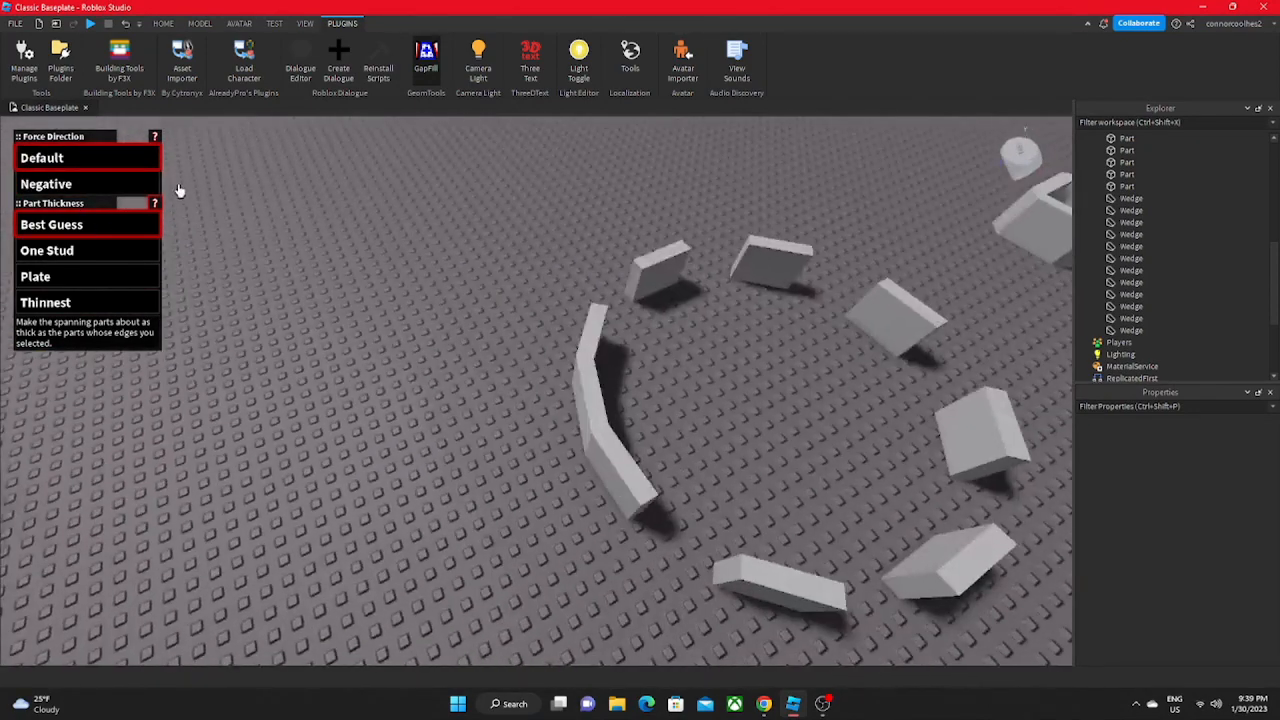
# Step: Use GapFill to extend the curved wall across the next gap in the ring
pyautogui.scroll(-5, 463, 317)
pyautogui.moveTo(463, 317); pyautogui.dragTo(463, 317, button='right')
pyautogui.scroll(8, 463, 317)
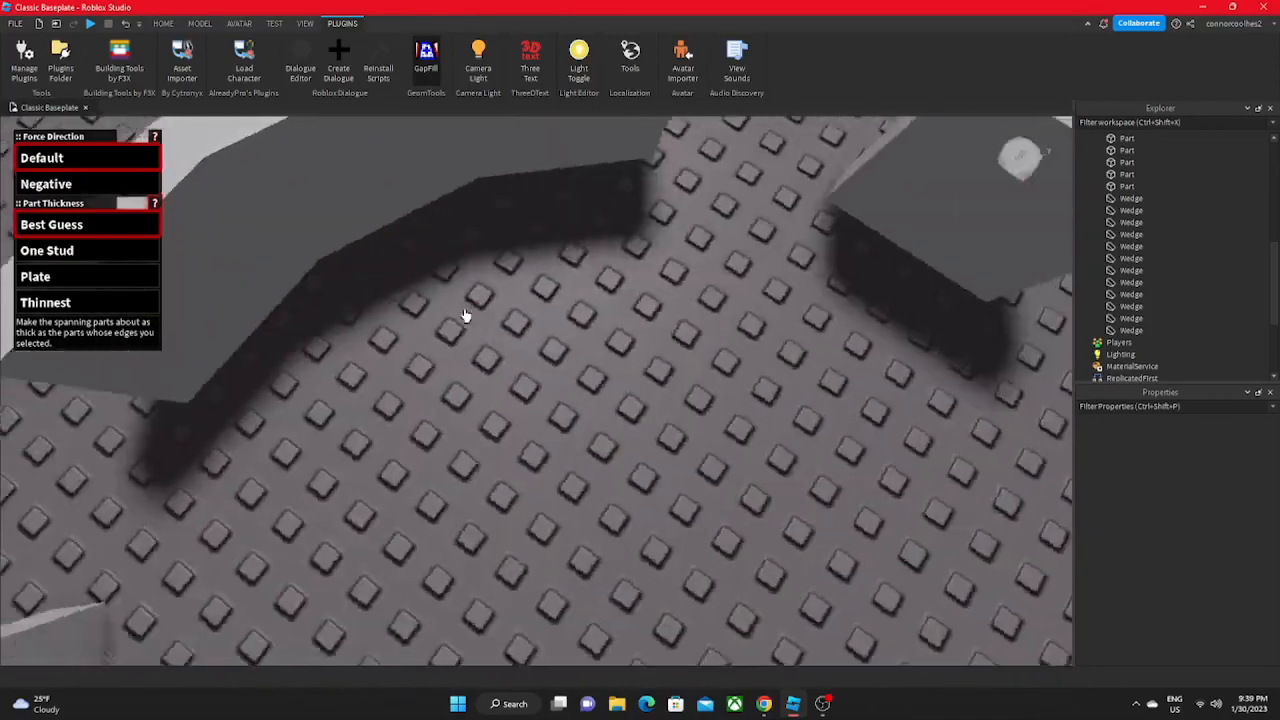
pyautogui.scroll(-4, 465, 316)
pyautogui.click(418, 204)
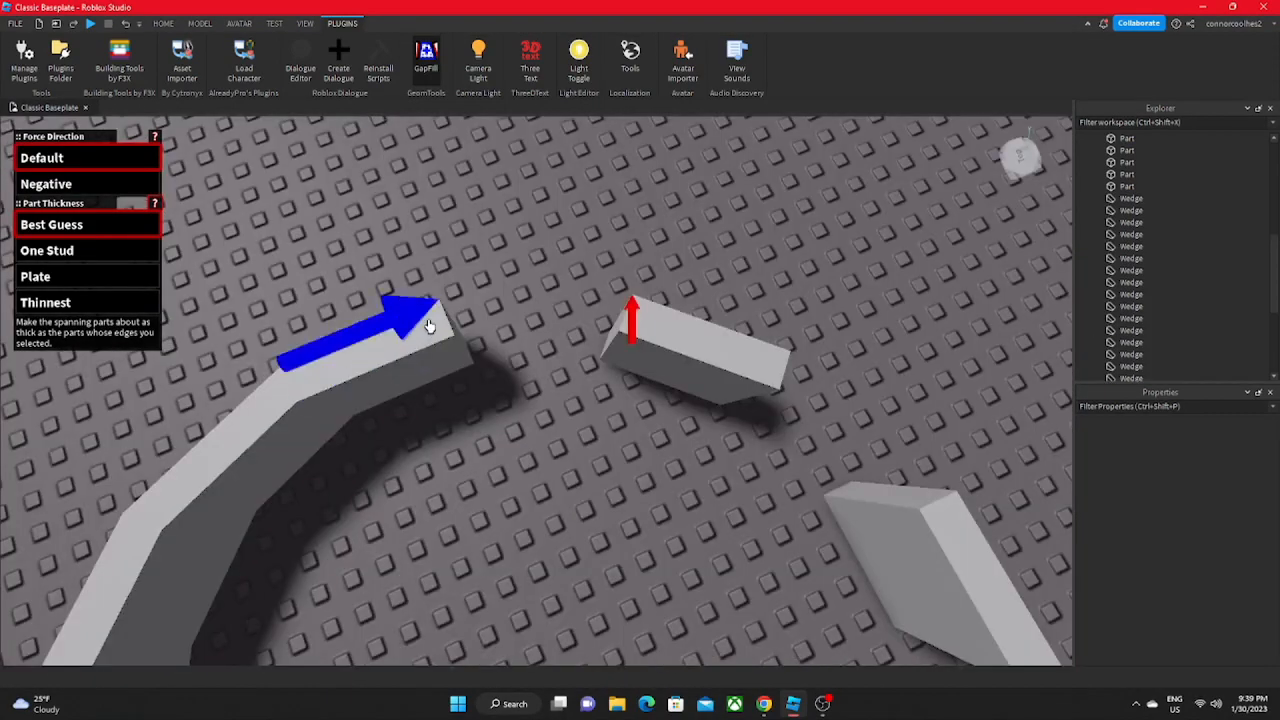
# Step: Undo the fill made from the wall's long edge and fill the following gap between the wall's end edge and the neighbouring part
pyautogui.click(437, 319)
pyautogui.hotkey('ctrl', 'z')
pyautogui.click(441, 313)
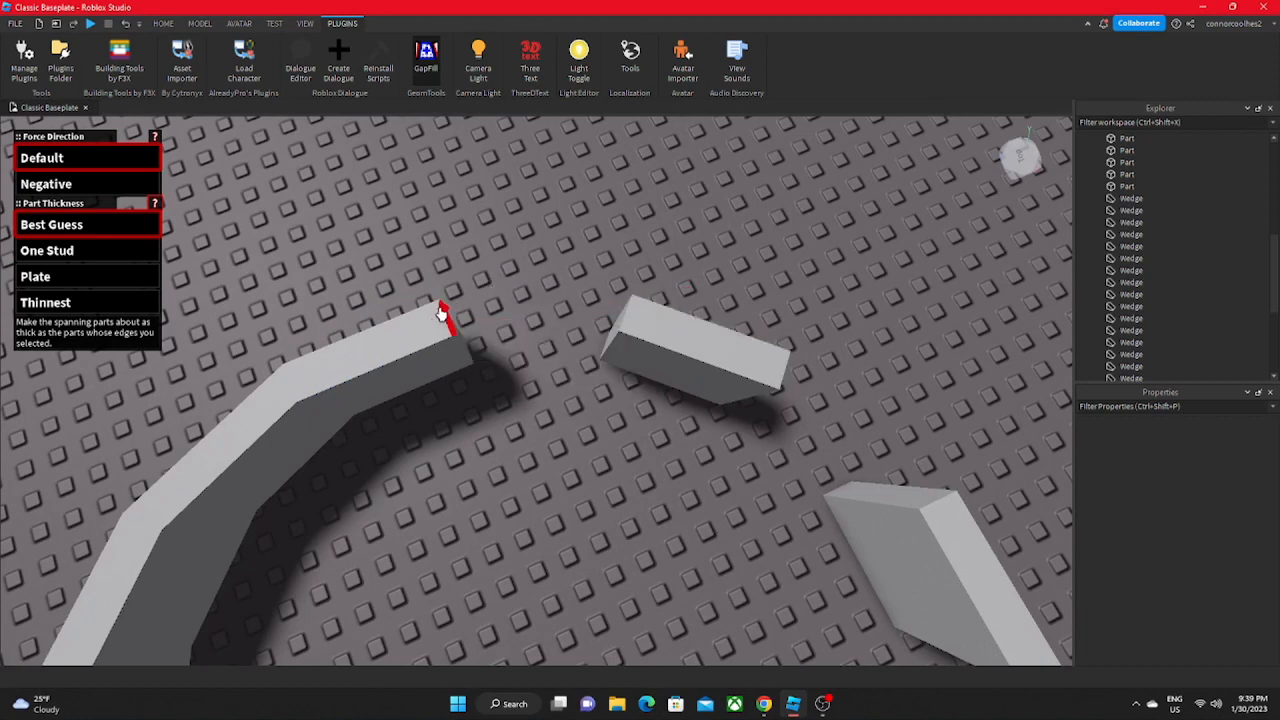
pyautogui.click(633, 311)
pyautogui.moveTo(511, 266); pyautogui.dragTo(511, 266, button='right')
pyautogui.scroll(-3, 511, 266)
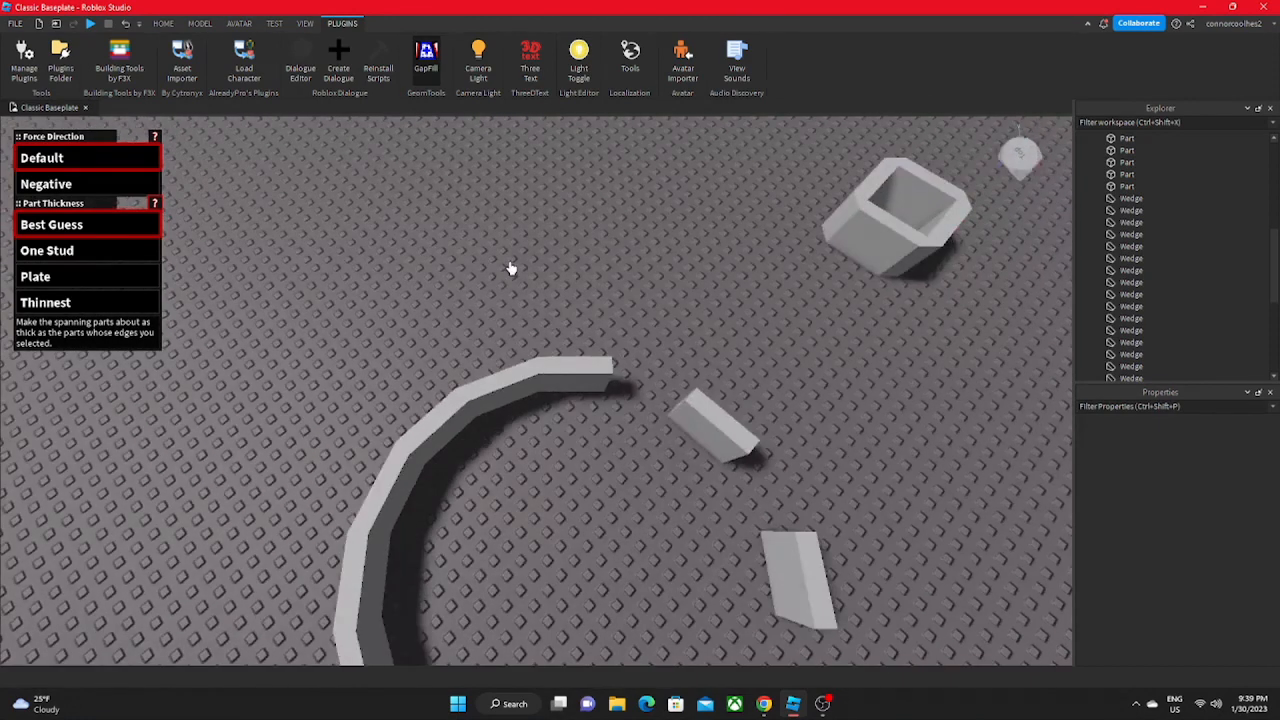
# Step: Set the part thickness to Plate and fill the ring gap between the curved wall's top end edge and the neighbouring part
pyautogui.scroll(1, 183, 291)
pyautogui.click(94, 284)
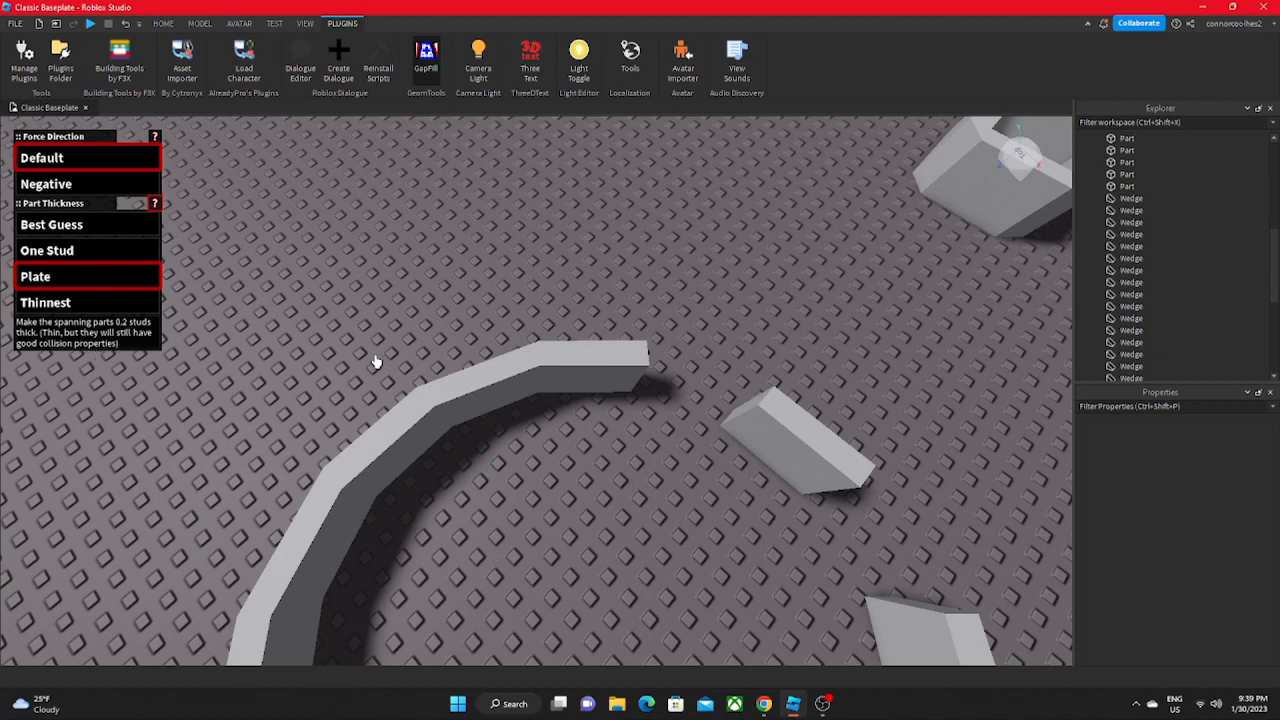
pyautogui.moveTo(376, 362); pyautogui.dragTo(386, 365, button='right')
pyautogui.press('w')
pyautogui.press('a')
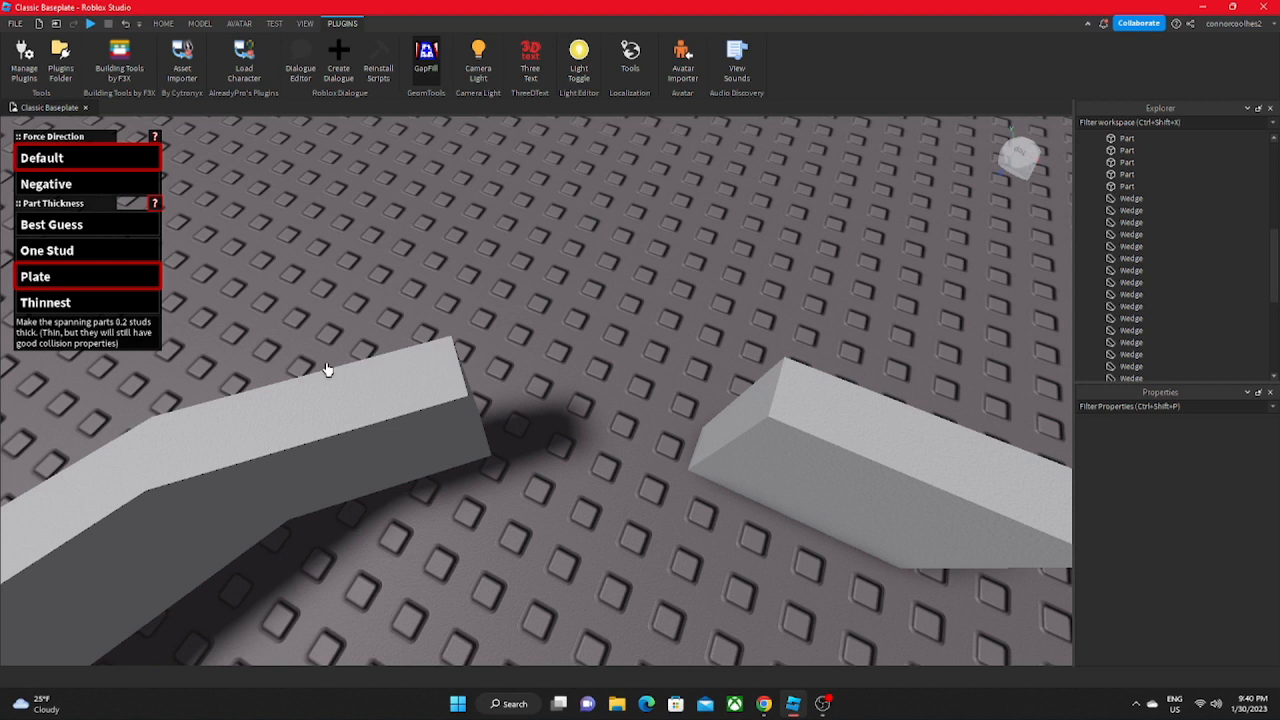
pyautogui.click(450, 372)
pyautogui.click(778, 380)
# Step: Select the plate-thick fill wedge, inspect its Size property and delete the wedge
pyautogui.moveTo(623, 320); pyautogui.dragTo(621, 320, button='right')
pyautogui.click(163, 24)
pyautogui.click(102, 60)
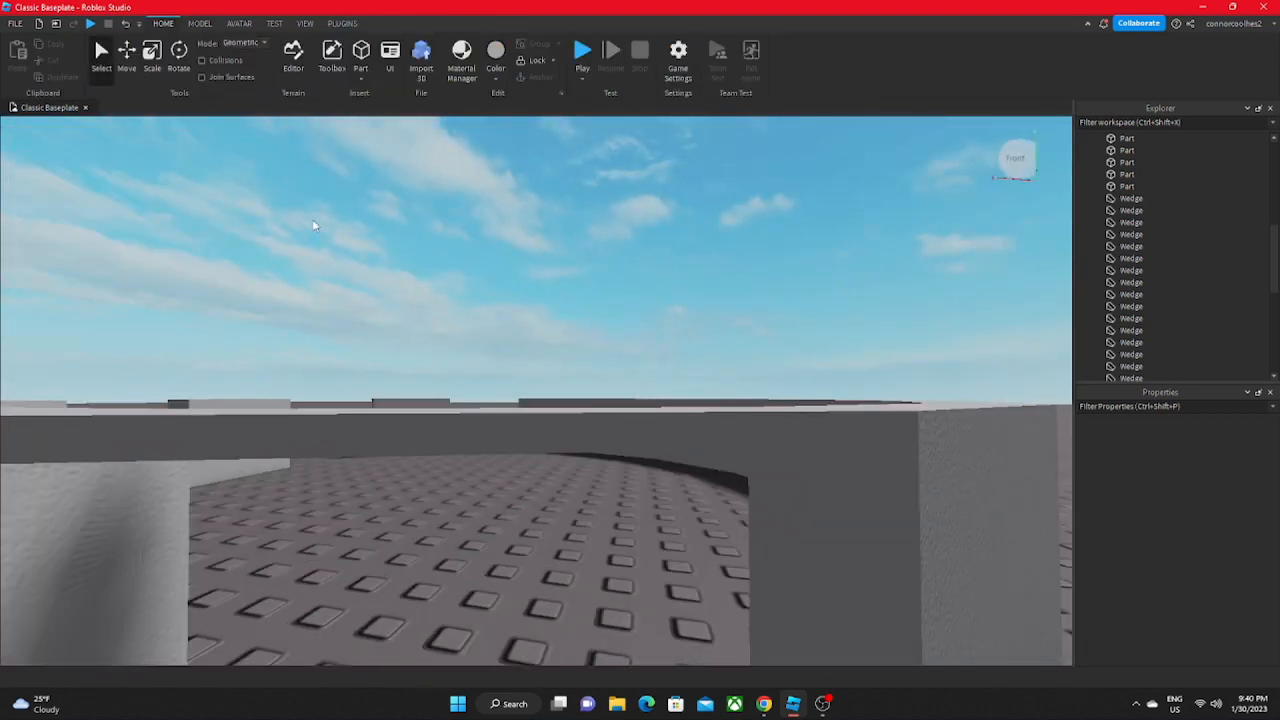
pyautogui.click(543, 468)
pyautogui.scroll(-3, 1157, 591)
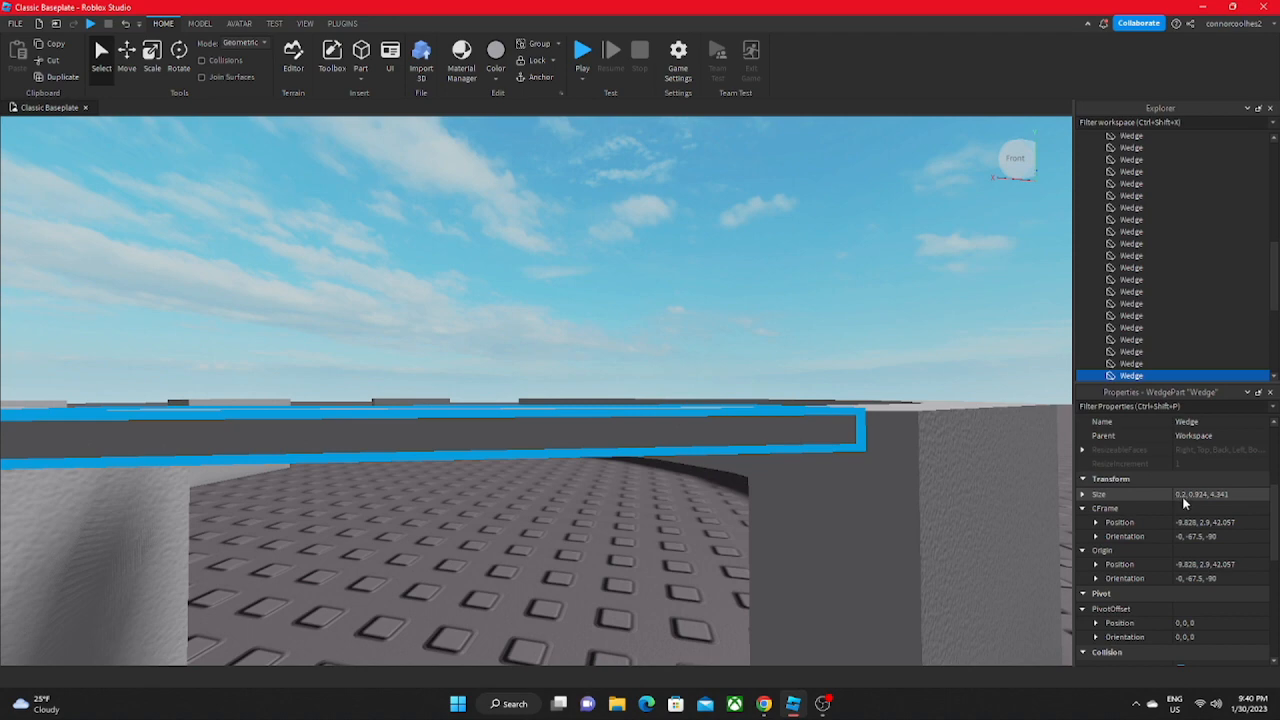
pyautogui.moveTo(466, 221); pyautogui.dragTo(450, 254, button='right')
pyautogui.press('Delete')
# Step: Try filling the same ring gap with GapFill at Thinnest part thickness, and undo the fill
pyautogui.click(346, 27)
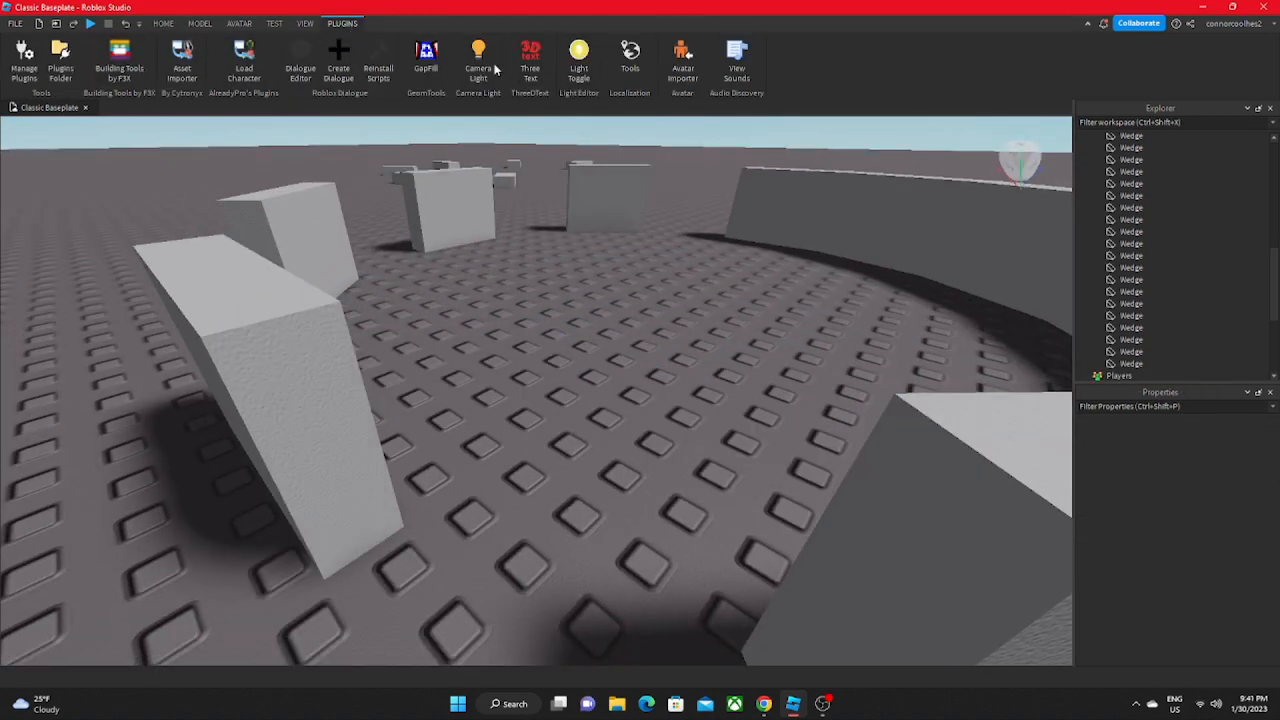
pyautogui.click(427, 55)
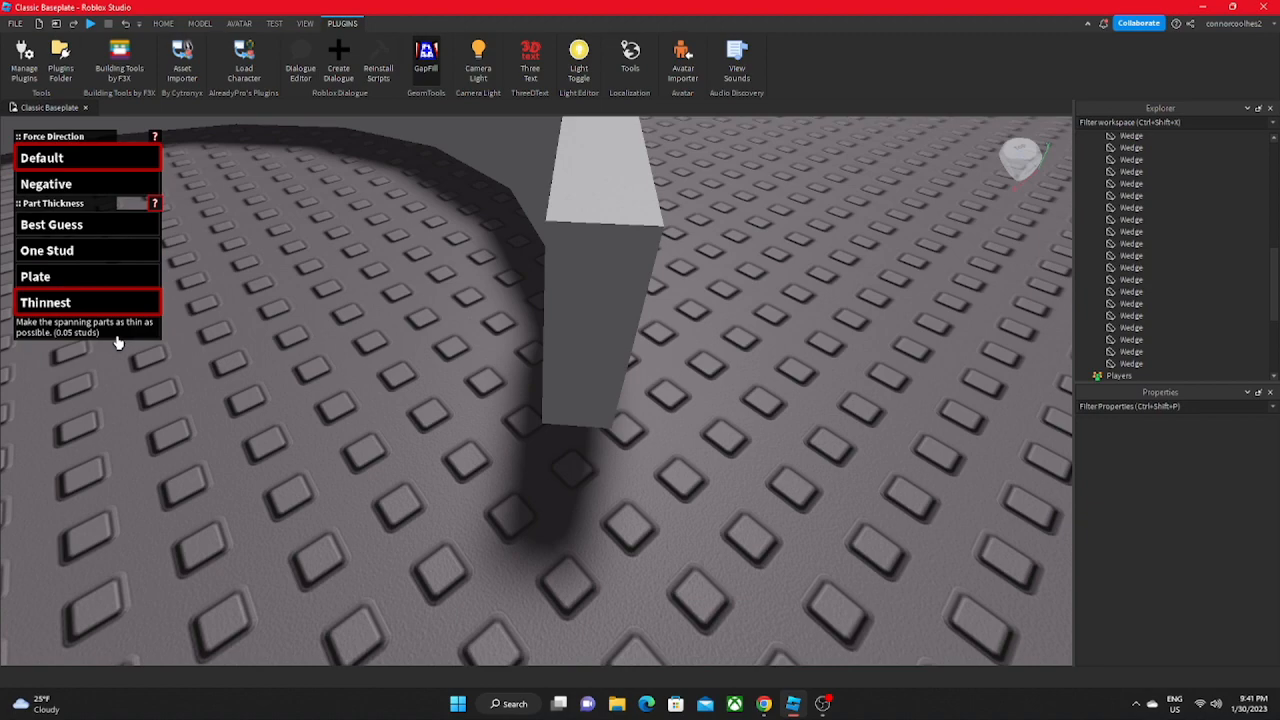
pyautogui.click(638, 220)
pyautogui.moveTo(420, 203); pyautogui.dragTo(418, 204, button='right')
pyautogui.press('s')
pyautogui.press('w')
pyautogui.press('w')
pyautogui.hotkey('ctrl', 'z')
pyautogui.press('s')
pyautogui.press('w')
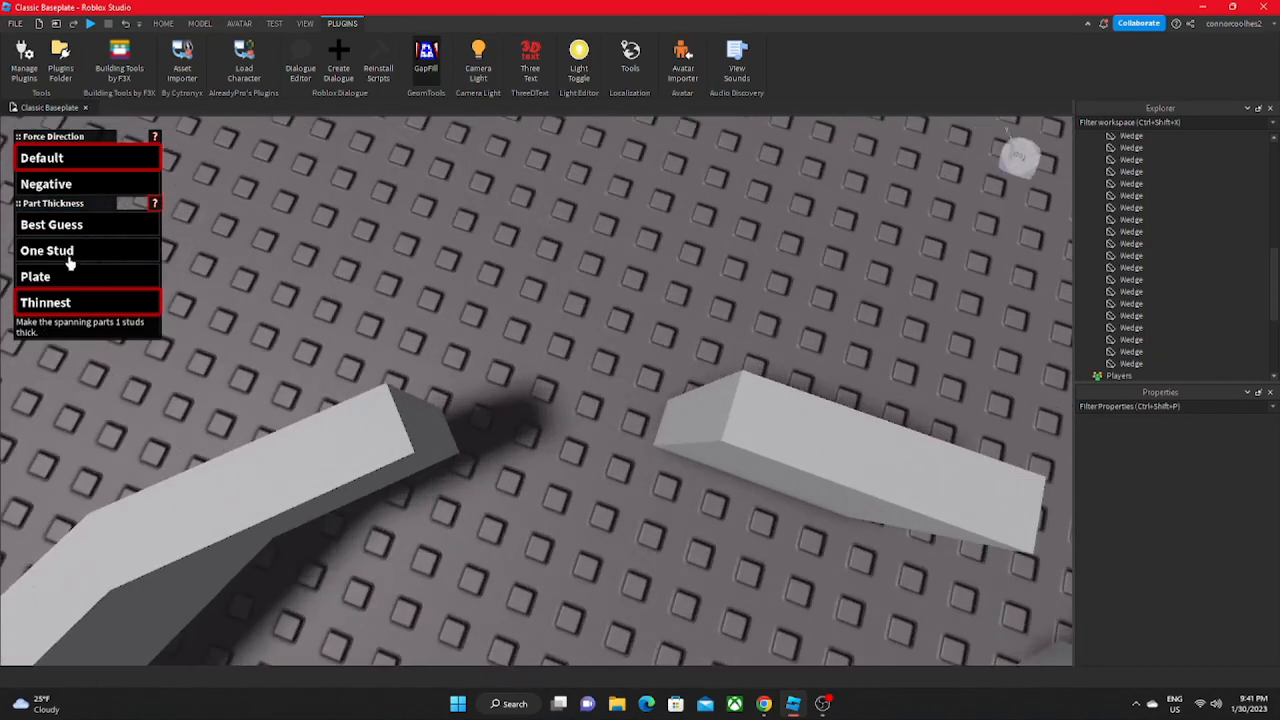
# Step: Set the part thickness to Best Guess and fill the gap between the wall's top end edge and the neighbouring part
pyautogui.click(62, 226)
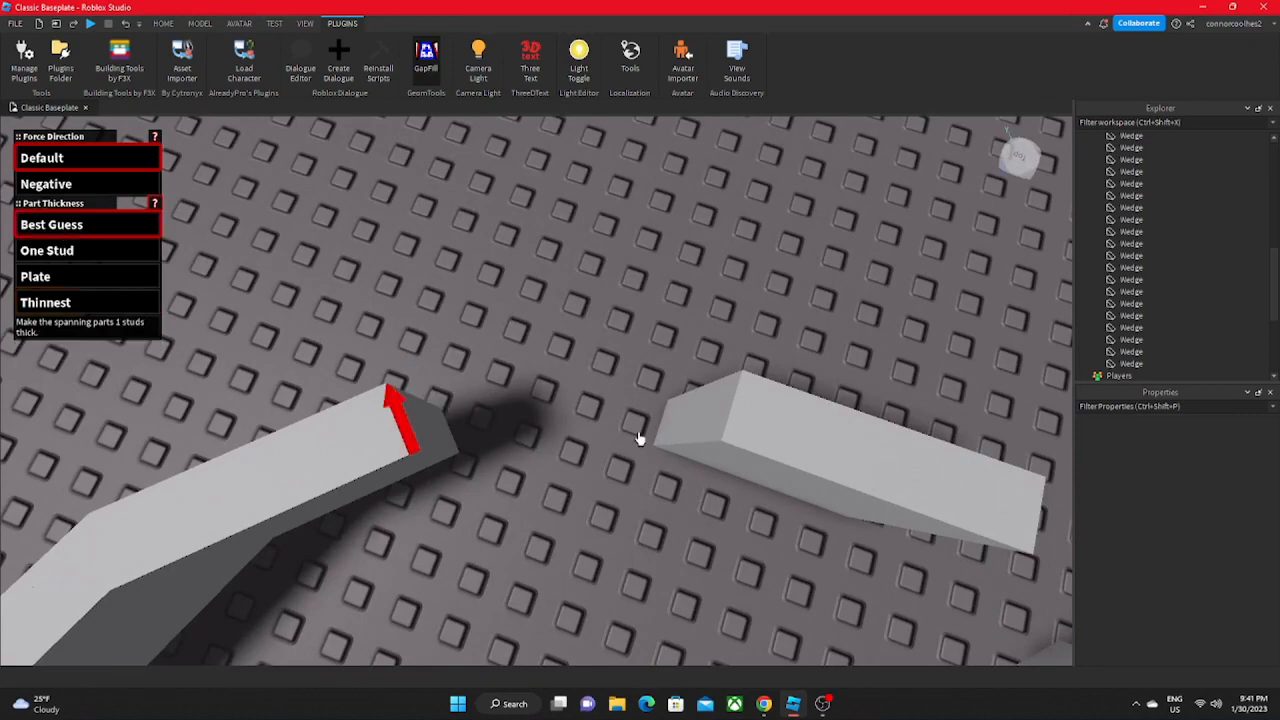
pyautogui.click(741, 401)
pyautogui.moveTo(631, 406); pyautogui.dragTo(631, 406, button='right')
pyautogui.press('s')
pyautogui.press('w')
# Step: Fill the remaining gaps between the curved wall and the following parts to close the first ring
pyautogui.click(498, 486)
pyautogui.click(805, 485)
pyautogui.moveTo(568, 306); pyautogui.dragTo(568, 306, button='right')
pyautogui.press('s')
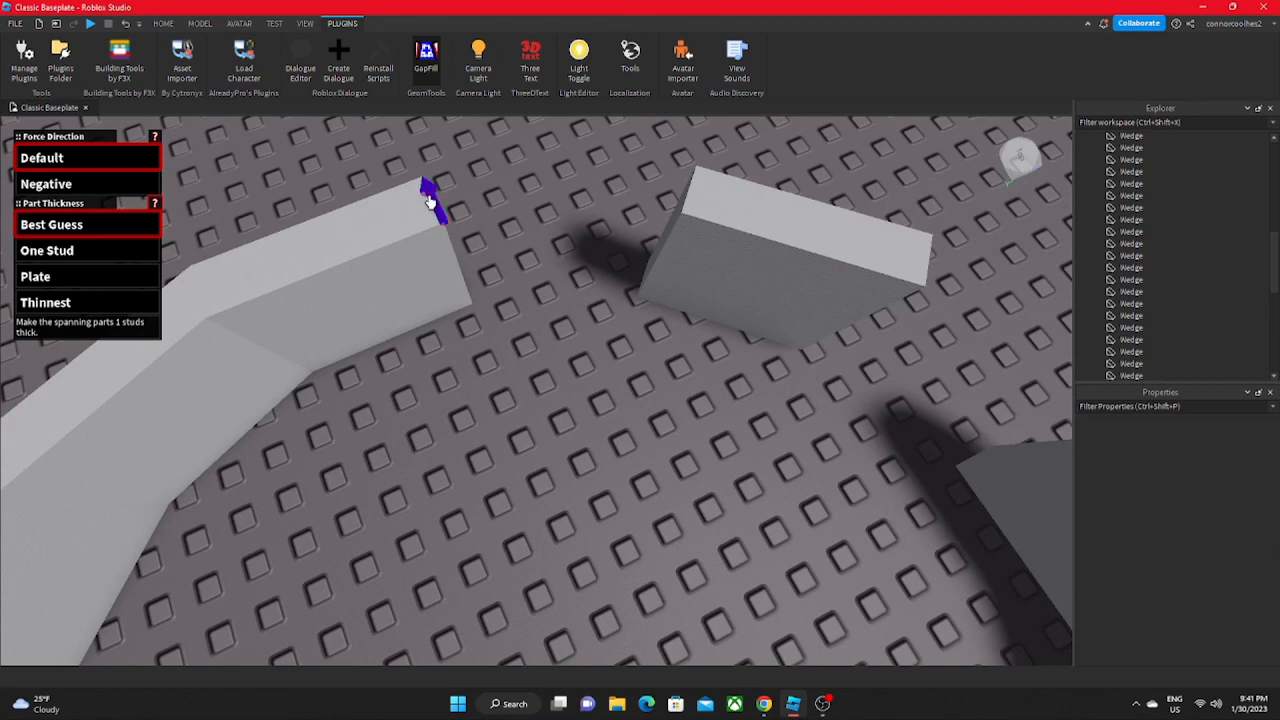
pyautogui.click(696, 193)
pyautogui.press('d')
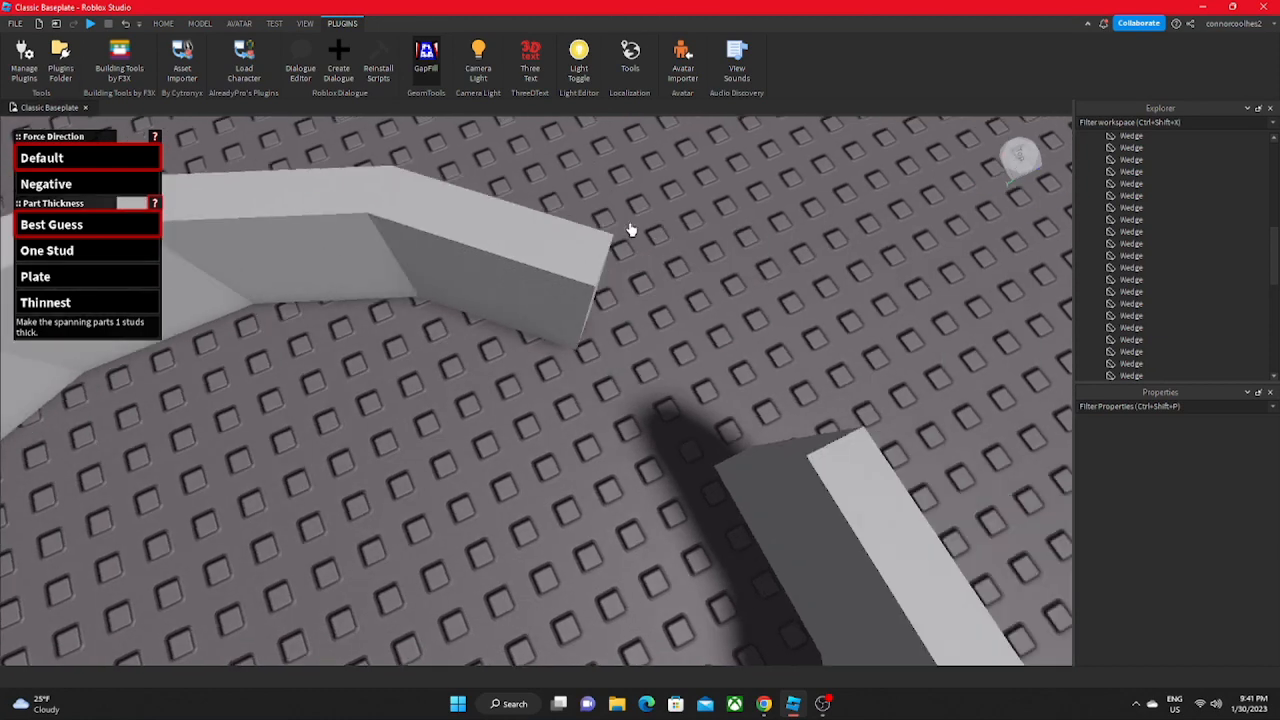
pyautogui.click(855, 437)
pyautogui.press('s')
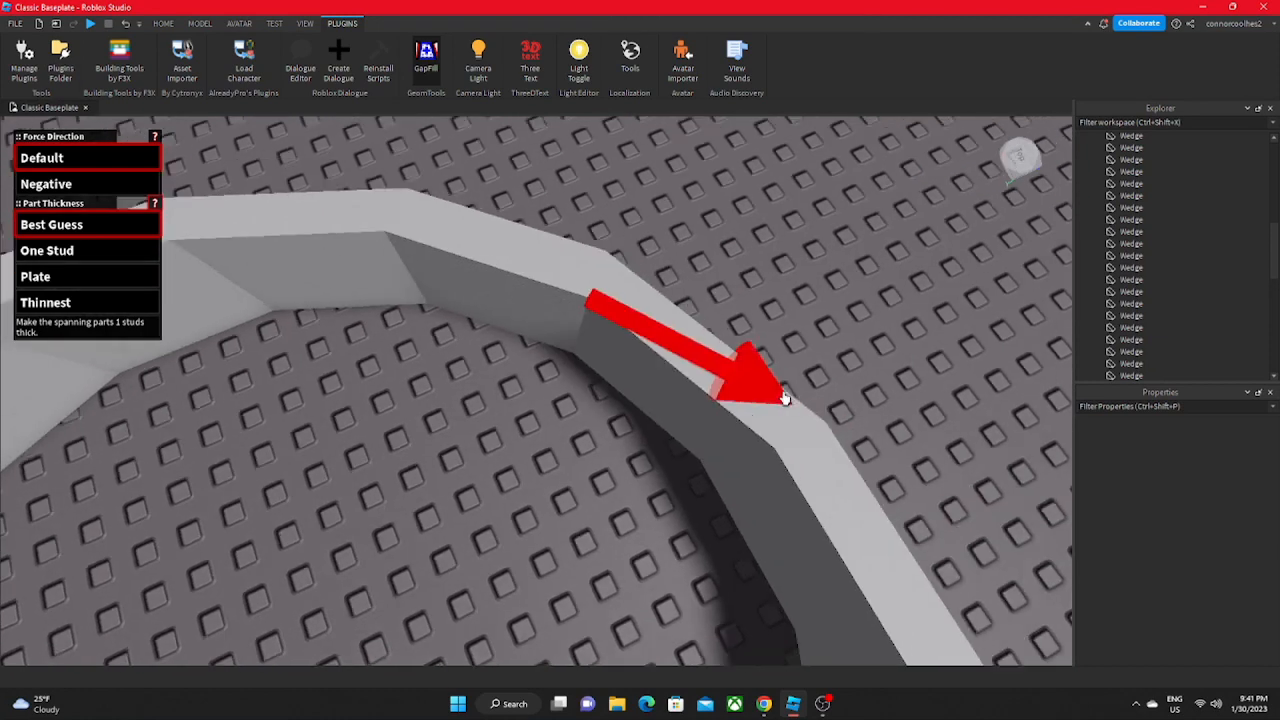
# Step: Fill the gap between the facing top edges of two neighbouring blocks in the second, unfilled circle of blocks
pyautogui.moveTo(771, 394); pyautogui.dragTo(771, 394, button='right')
pyautogui.scroll(6, 771, 393)
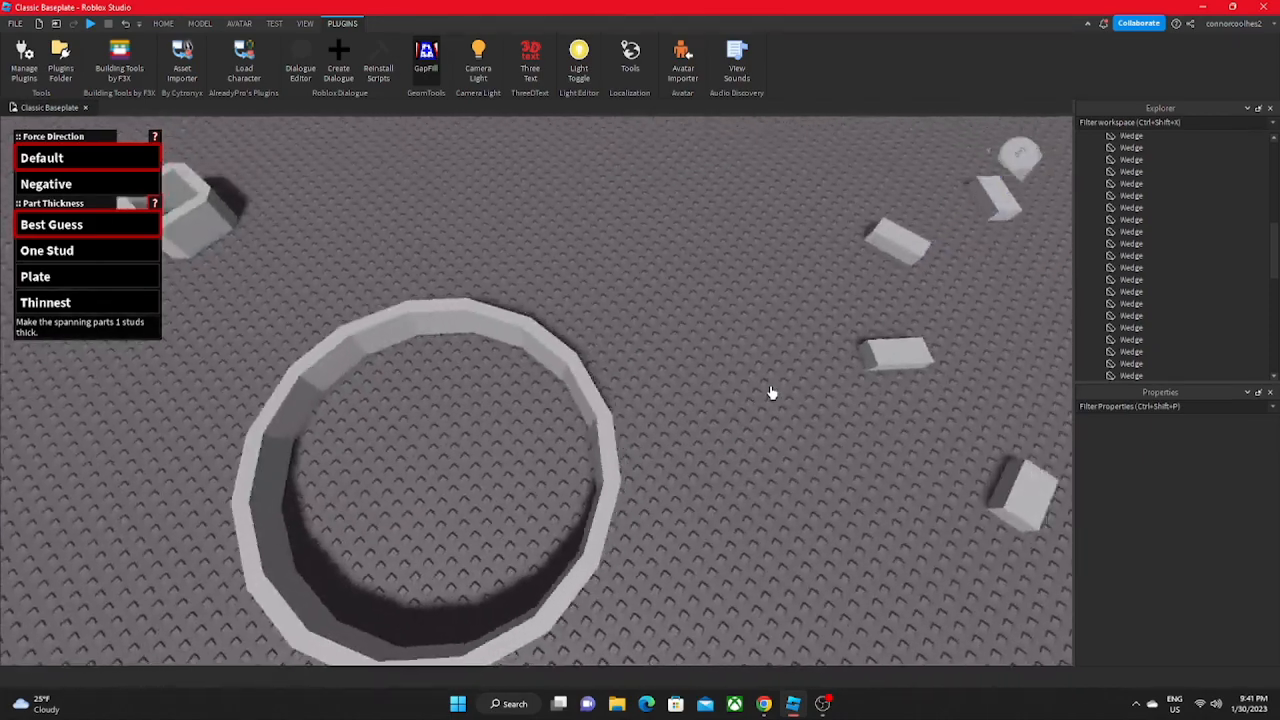
pyautogui.press('d')
pyautogui.moveTo(771, 393); pyautogui.dragTo(771, 394, button='right')
pyautogui.scroll(3, 350, 387)
pyautogui.click(342, 391)
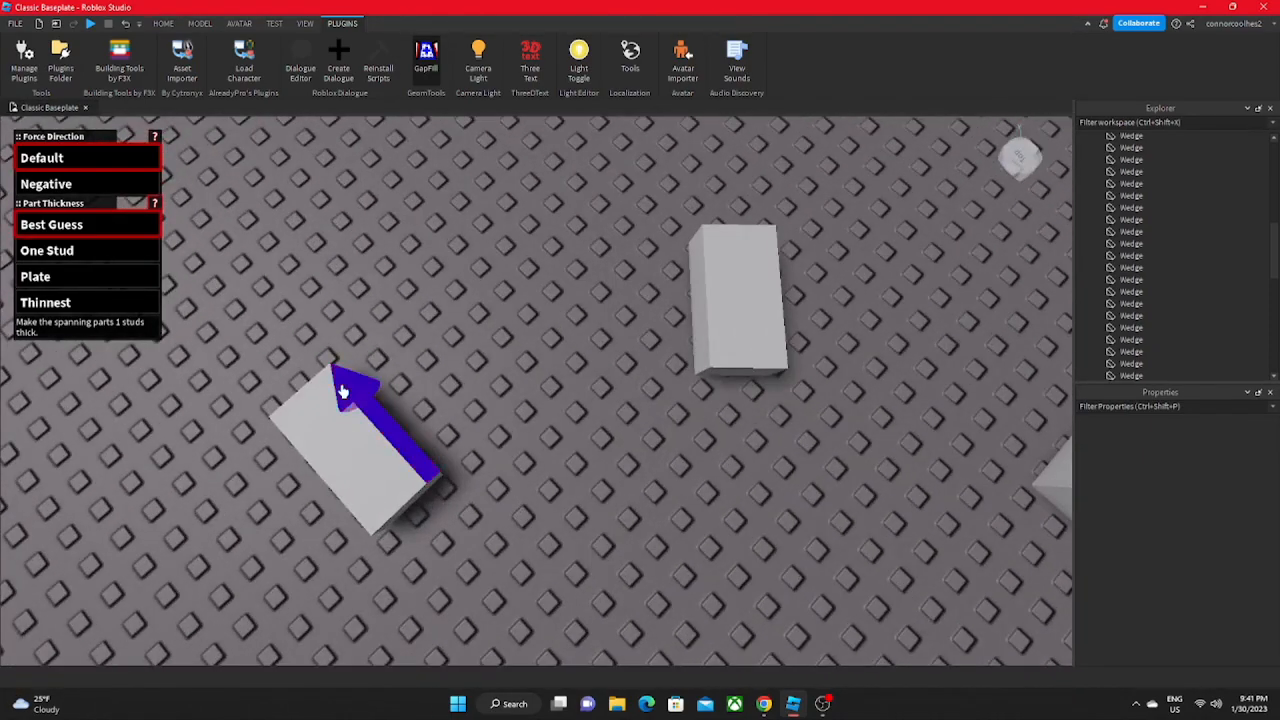
pyautogui.click(727, 295)
pyautogui.press('d')
pyautogui.moveTo(517, 262); pyautogui.dragTo(517, 262, button='right')
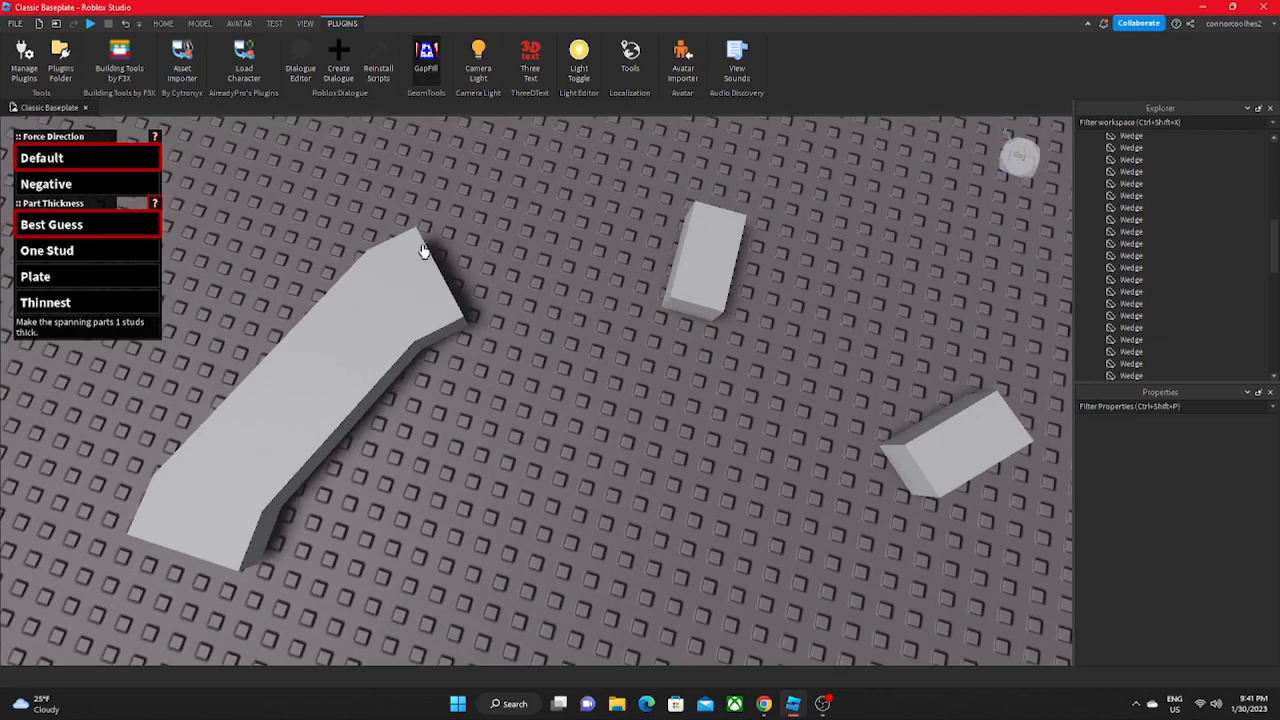
# Step: Extend the second ring across its next two gaps by joining its end edge to each following block
pyautogui.click(427, 254)
pyautogui.click(686, 263)
pyautogui.press('d')
pyautogui.moveTo(593, 229); pyautogui.dragTo(593, 229, button='right')
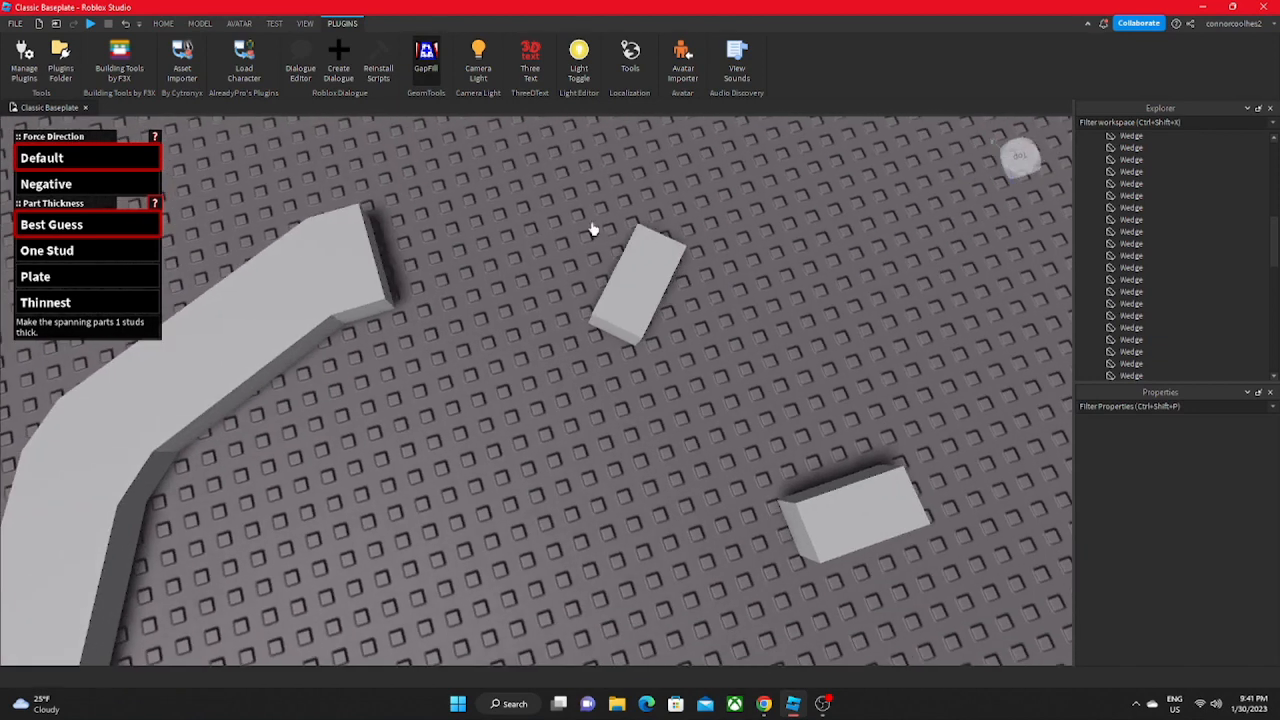
pyautogui.click(362, 230)
pyautogui.click(646, 266)
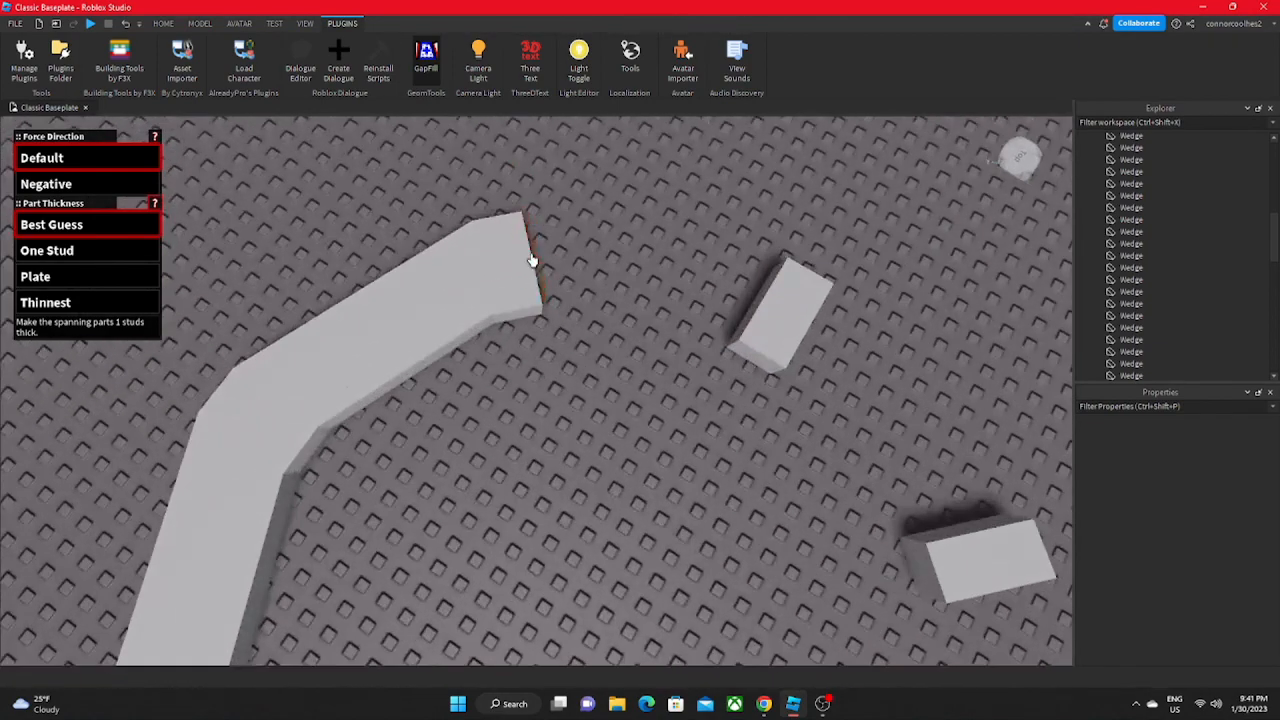
# Step: Continue the second ring from its open end by bridging the gaps to the next blocks along the circle
pyautogui.click(530, 256)
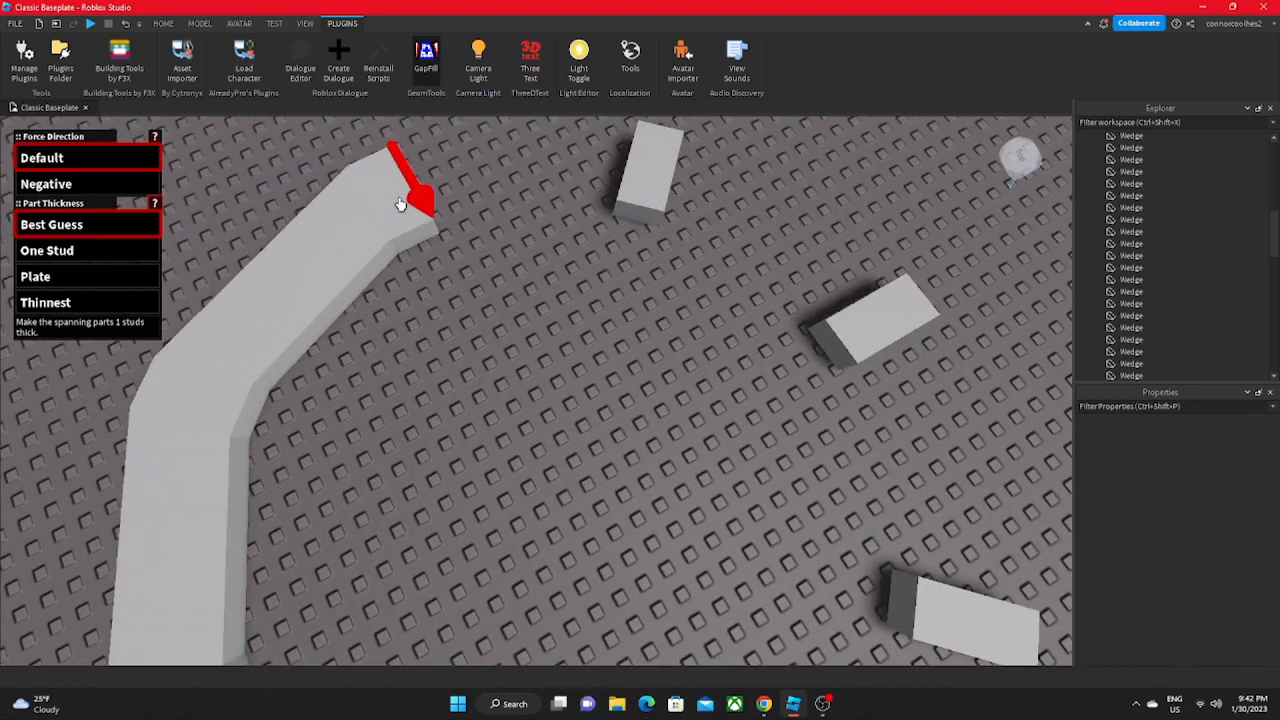
pyautogui.click(404, 184)
pyautogui.scroll(-3, 471, 266)
pyautogui.moveTo(471, 266); pyautogui.dragTo(504, 286, button='right')
pyautogui.scroll(4, 504, 286)
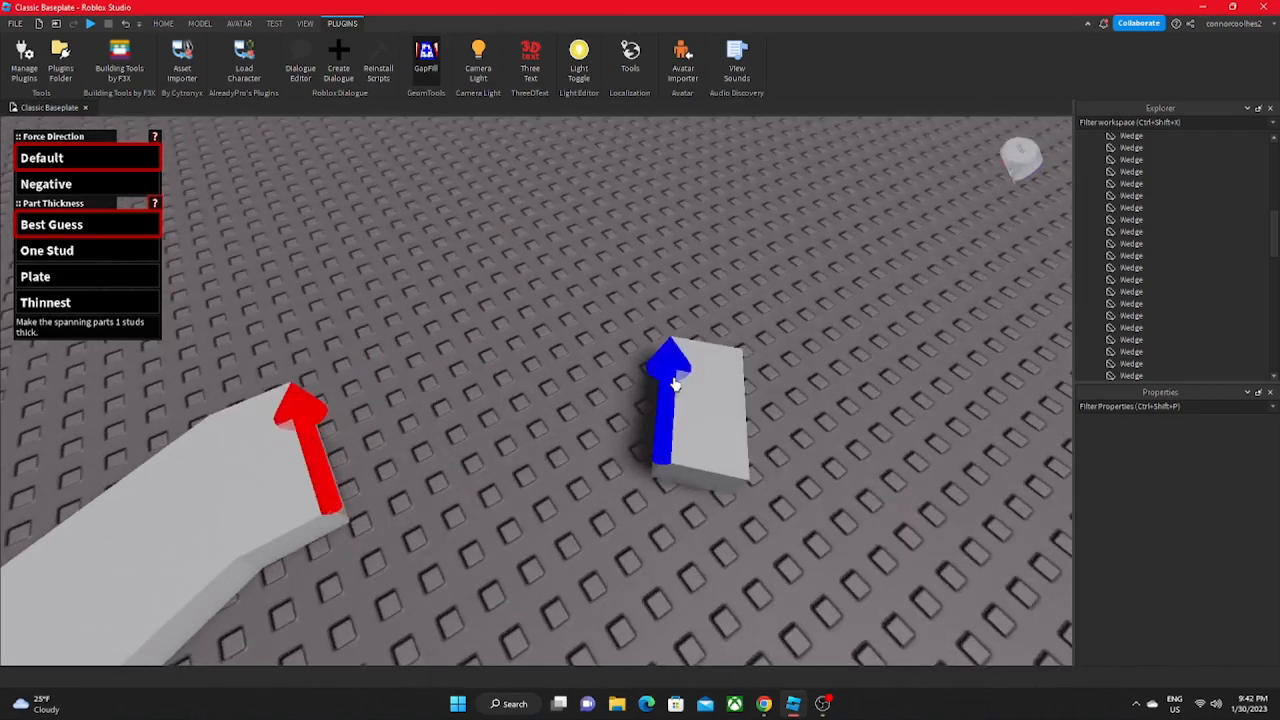
pyautogui.click(675, 382)
# Step: Join the second ring's open end edge to the facing edges of the last separate blocks
pyautogui.scroll(-6, 625, 376)
pyautogui.moveTo(625, 376); pyautogui.dragTo(598, 371, button='right')
pyautogui.scroll(7, 600, 374)
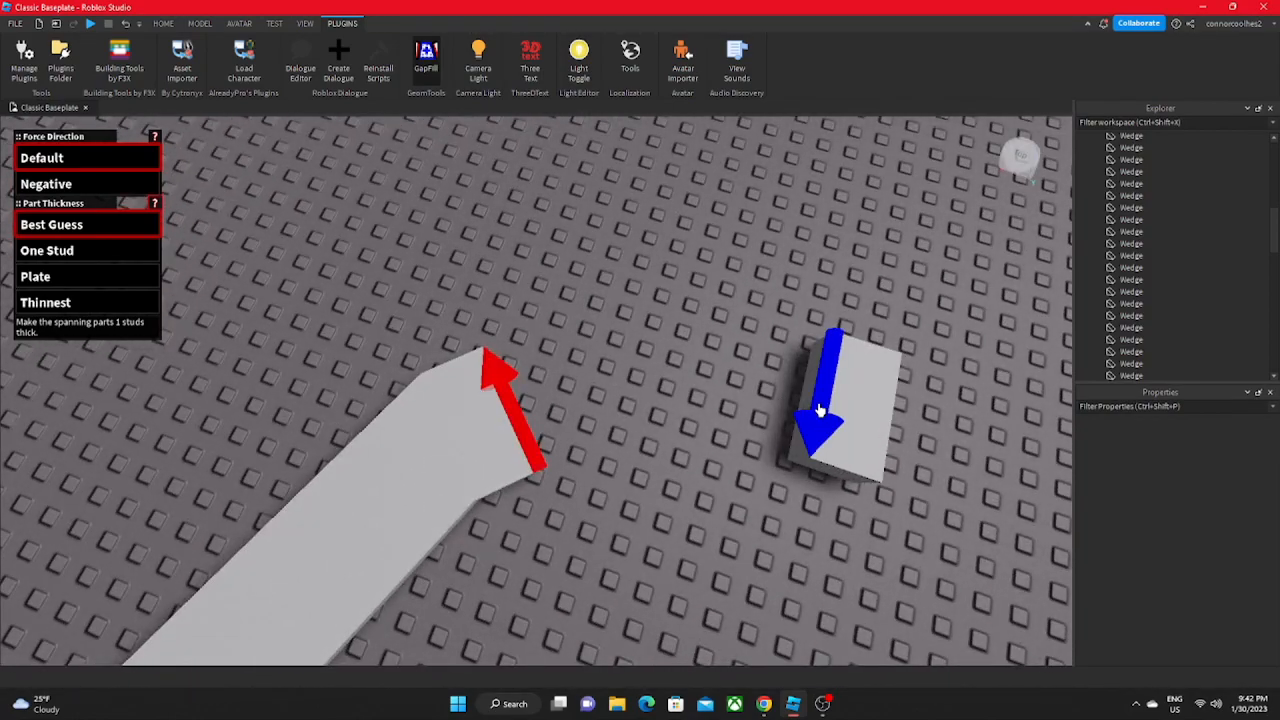
pyautogui.click(821, 405)
pyautogui.scroll(-3, 751, 371)
pyautogui.scroll(4, 449, 273)
pyautogui.click(449, 273)
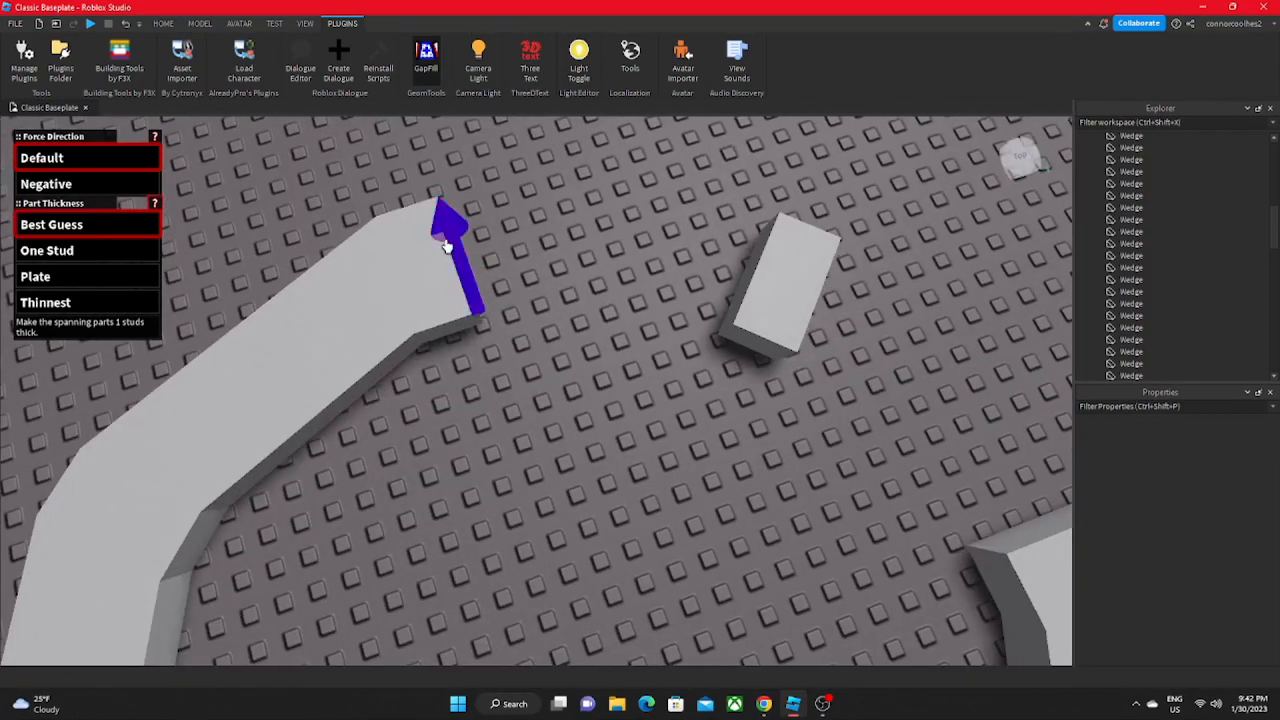
pyautogui.click(758, 268)
# Step: Fill the final gap between the second ring's two open ends and view both completed rings
pyautogui.scroll(3, 719, 258)
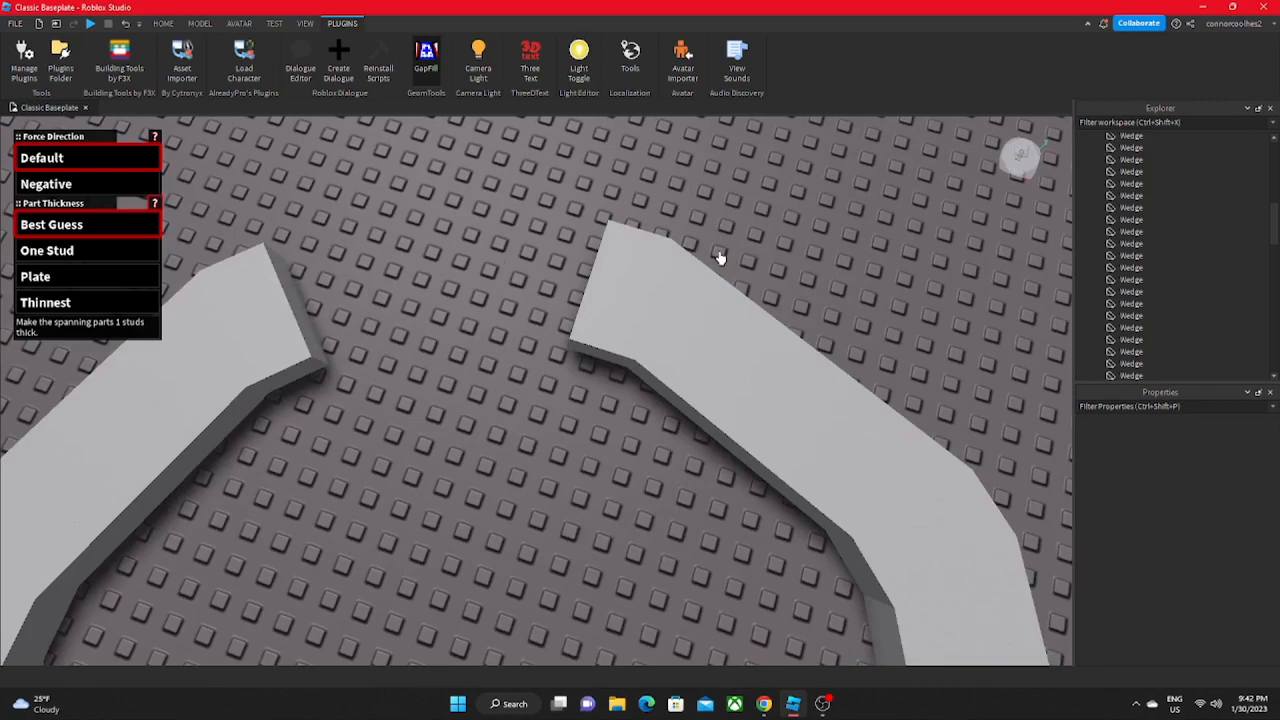
pyautogui.click(302, 266)
pyautogui.click(606, 280)
pyautogui.scroll(-4, 566, 284)
pyautogui.scroll(-5, 568, 286)
pyautogui.moveTo(568, 286); pyautogui.dragTo(567, 286, button='right')
pyautogui.scroll(2, 568, 286)
pyautogui.scroll(4, 568, 286)
pyautogui.scroll(-4, 567, 286)
pyautogui.scroll(-4, 567, 286)
pyautogui.scroll(4, 567, 286)
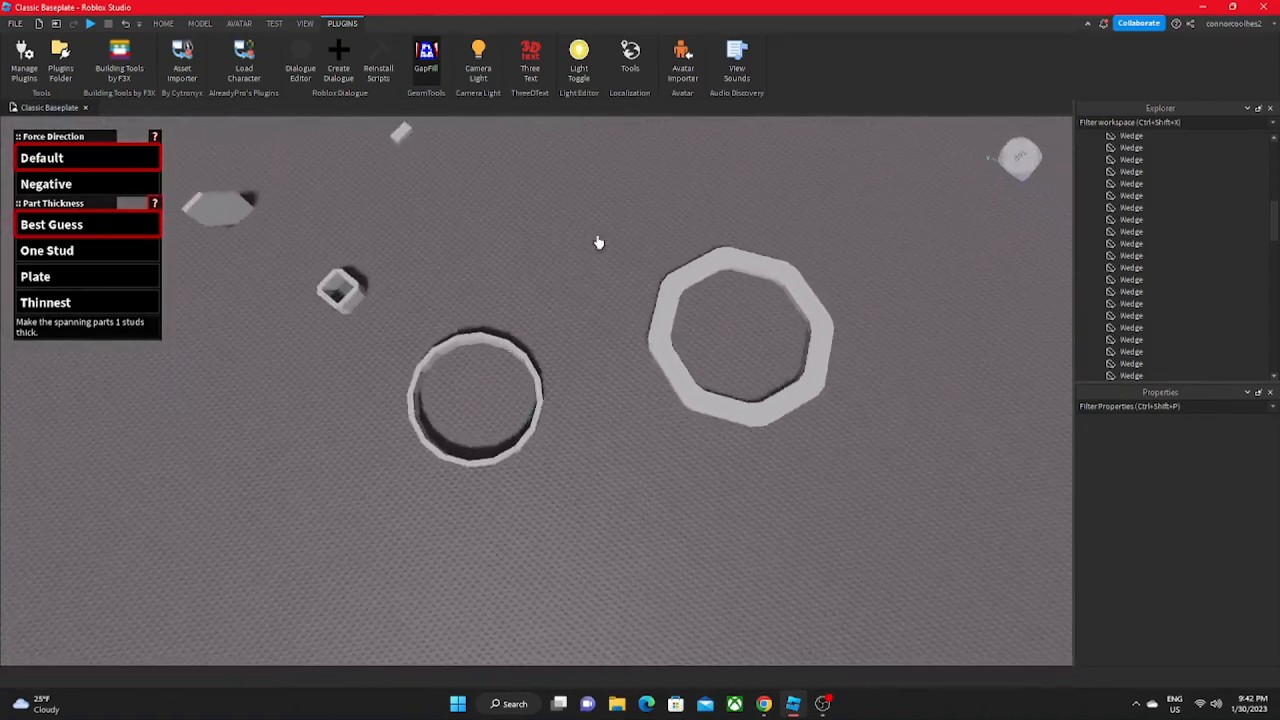